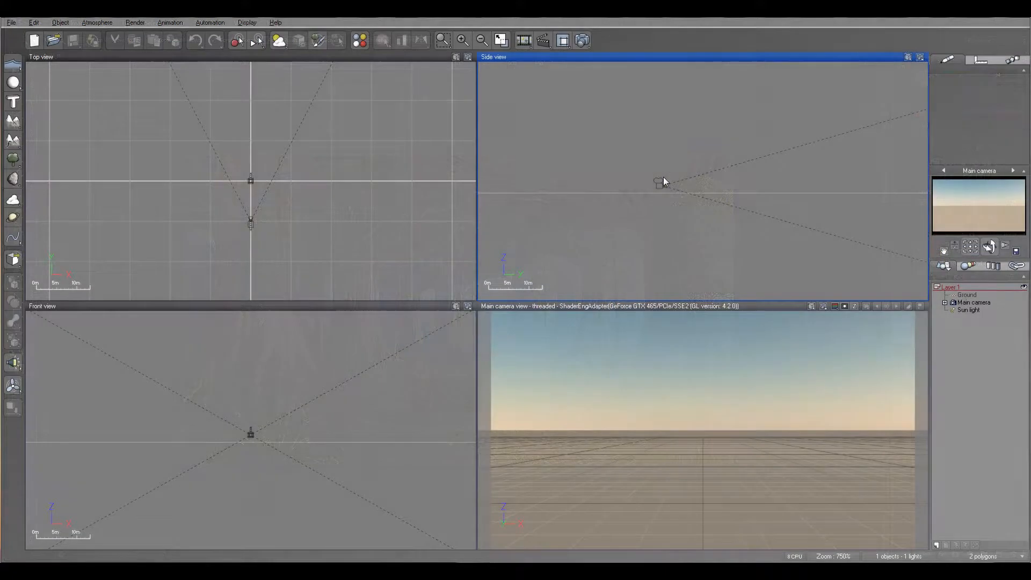
Add a standard terrain to the scene and scale it down to a small patch in the top view.
right_drag(690, 135, 643, 181)
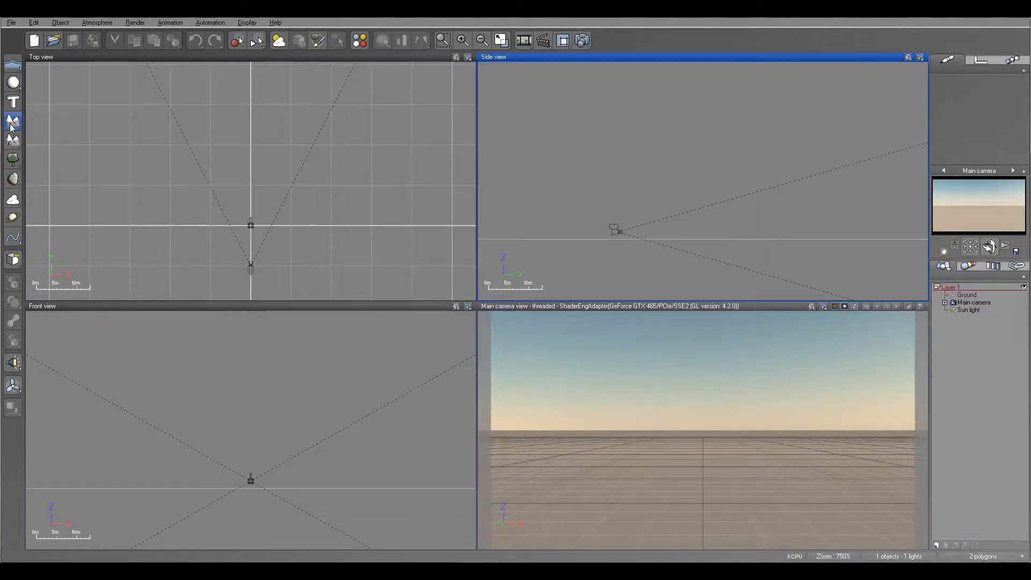
right_drag(155, 186, 240, 182)
scroll(240, 181, down, 7)
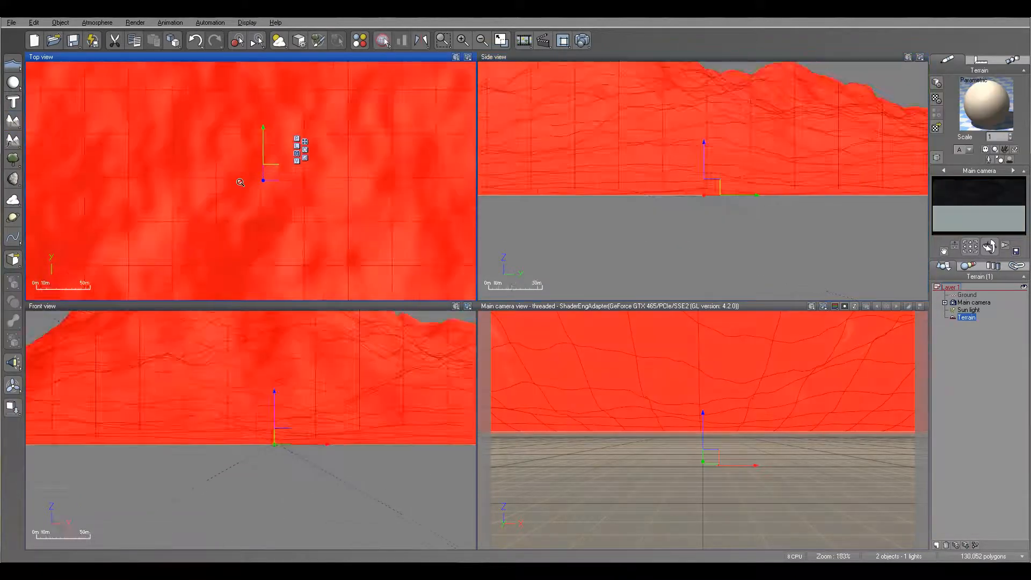
scroll(240, 181, up, 1)
scroll(151, 109, down, 1)
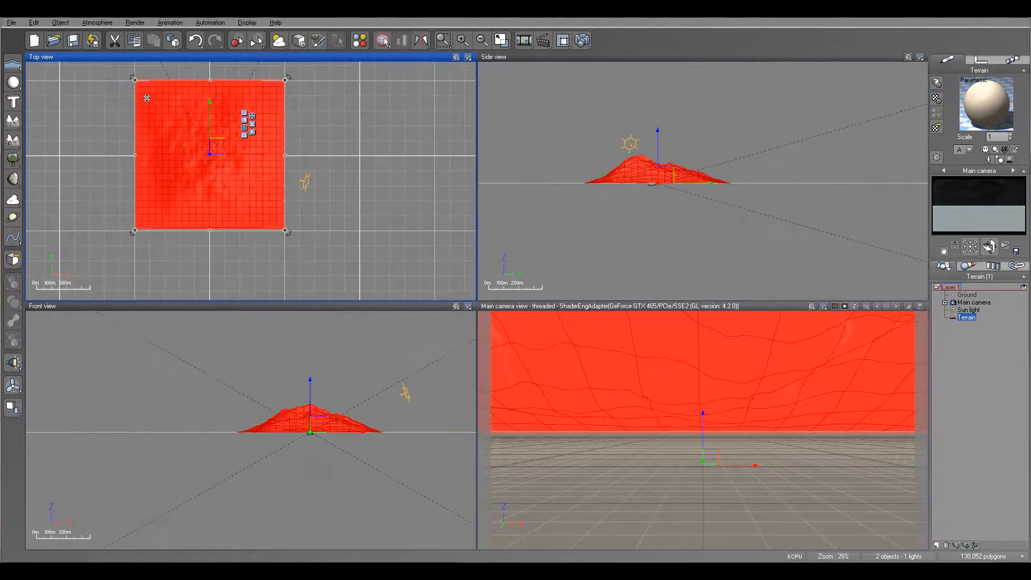
drag(136, 82, 262, 206)
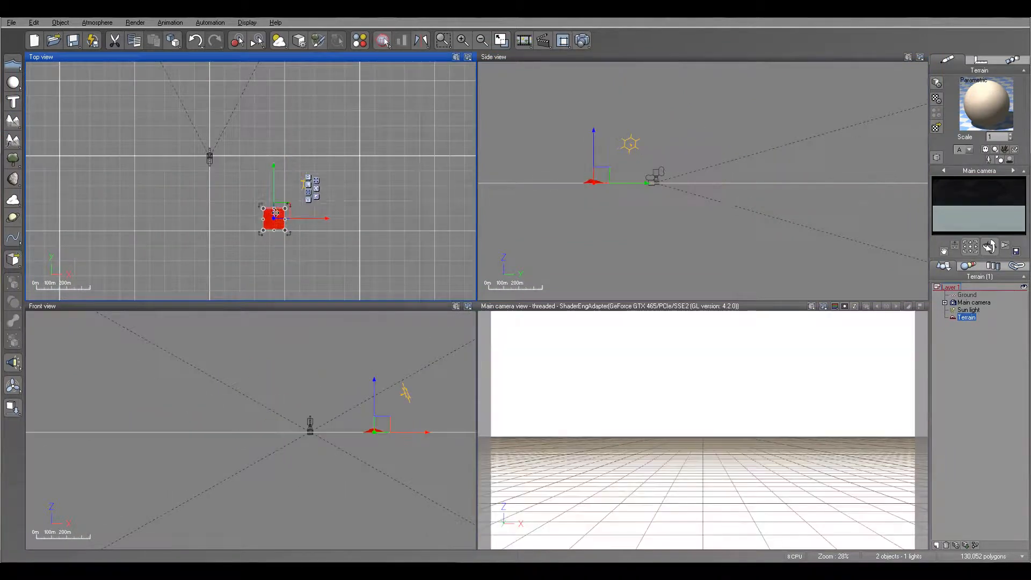
Move the terrain in front of the main camera and resize it so its near edge sits by the camera.
scroll(311, 229, up, 3)
right_drag(247, 200, 390, 273)
drag(316, 250, 182, 103)
right_drag(244, 113, 443, 260)
drag(392, 258, 255, 109)
right_drag(369, 152, 459, 230)
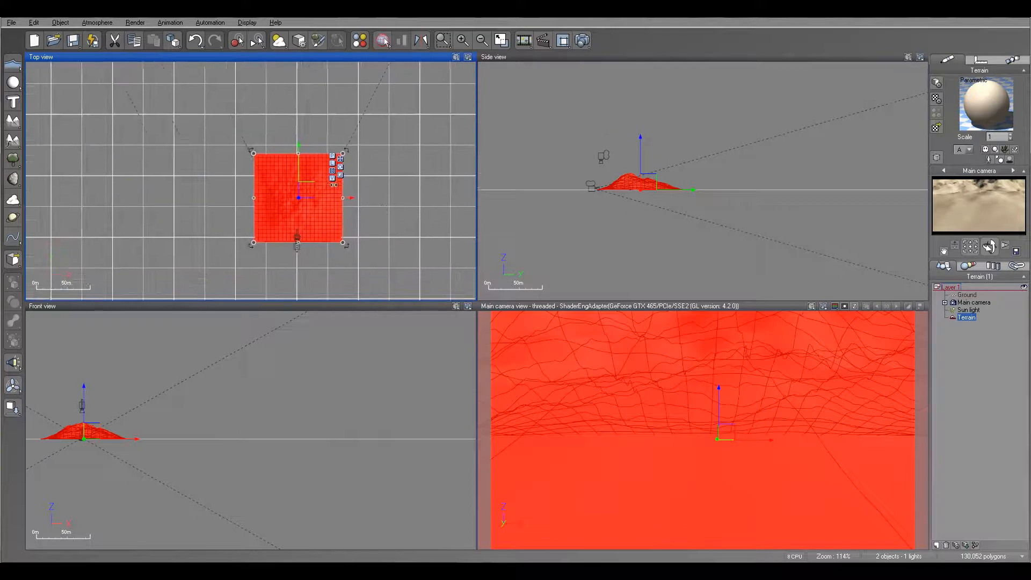
scroll(338, 180, up, 5)
drag(350, 140, 308, 206)
right_drag(378, 247, 438, 188)
Open the terrain for editing and reset its mountain relief to a flat surface.
right_click(362, 205)
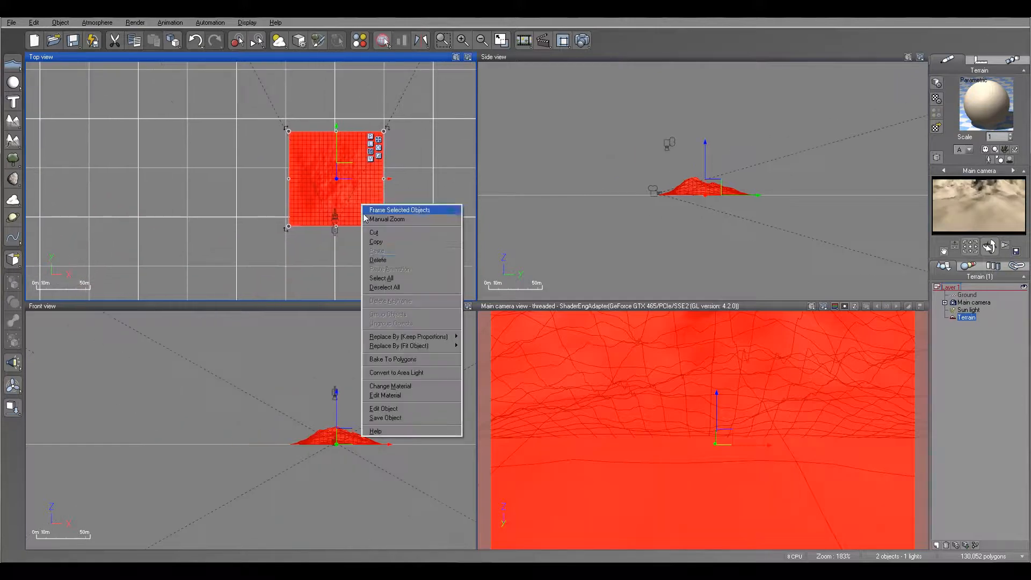
click(416, 412)
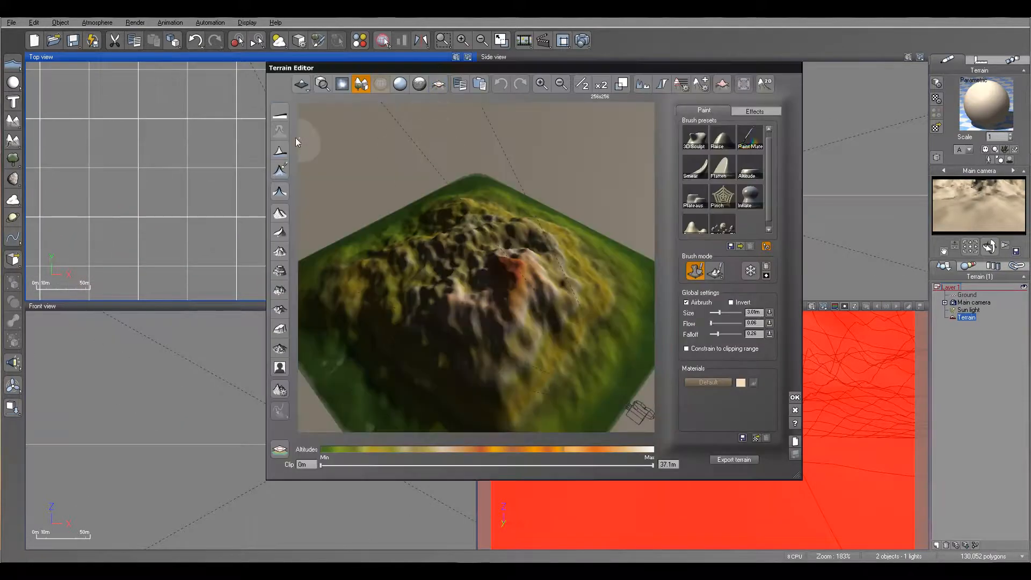
right_drag(611, 272, 457, 296)
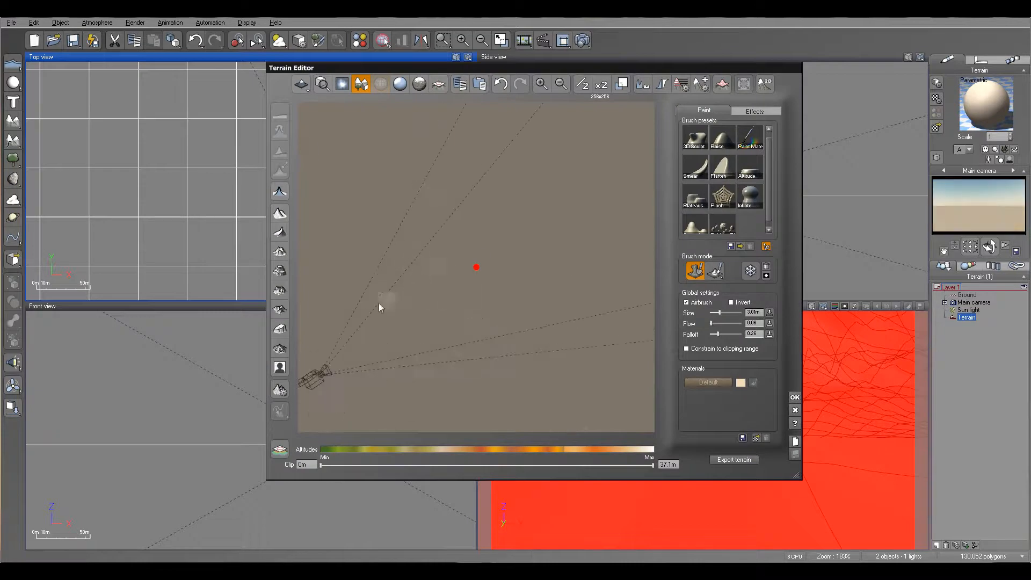
Paint low, uneven ground across the flat terrain with the airbrush sized at 8.43 m.
drag(719, 313, 726, 313)
mouse_move(343, 321)
mouse_down()
mouse_move(385, 373)
mouse_move(396, 290)
mouse_move(490, 207)
mouse_move(395, 217)
mouse_move(610, 333)
mouse_move(515, 239)
mouse_move(511, 380)
mouse_move(344, 376)
mouse_up()
mouse_move(299, 341)
mouse_down()
mouse_move(322, 265)
mouse_move(396, 224)
mouse_move(520, 212)
mouse_move(394, 197)
mouse_move(537, 170)
mouse_move(511, 147)
mouse_move(605, 257)
mouse_move(624, 365)
mouse_move(539, 329)
mouse_move(526, 184)
mouse_move(543, 240)
mouse_move(483, 332)
mouse_move(479, 410)
mouse_move(324, 285)
mouse_move(473, 255)
mouse_up()
right_drag(446, 272, 357, 287)
mouse_move(354, 272)
mouse_down()
mouse_move(343, 376)
mouse_move(299, 279)
mouse_move(342, 226)
mouse_move(460, 127)
mouse_move(380, 134)
mouse_move(516, 117)
mouse_move(478, 224)
mouse_up()
mouse_move(478, 220)
right_down()
mouse_move(650, 112)
mouse_move(719, 230)
right_up()
mouse_move(617, 296)
mouse_down()
mouse_move(635, 293)
mouse_move(590, 319)
mouse_up()
mouse_move(394, 121)
mouse_down()
mouse_move(401, 181)
mouse_move(454, 339)
mouse_move(426, 280)
mouse_move(548, 337)
mouse_up()
mouse_move(548, 337)
right_down()
mouse_move(511, 170)
mouse_move(504, 342)
right_up()
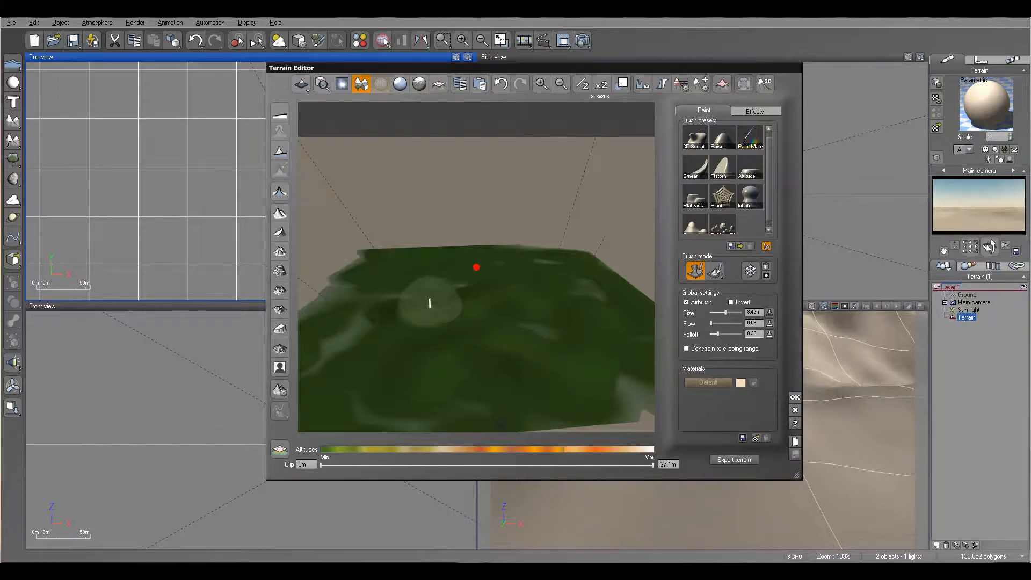
Raise curved dune ridges through the middle of the terrain, working around it from several sides.
mouse_move(546, 276)
right_down()
mouse_move(521, 249)
mouse_move(559, 267)
right_up()
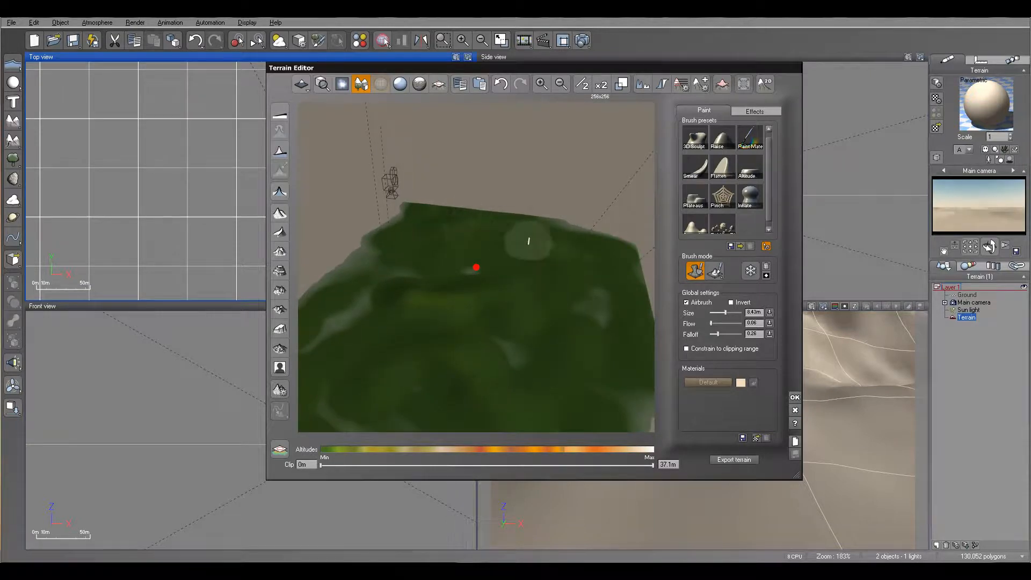
mouse_move(581, 276)
right_down()
mouse_move(550, 298)
mouse_move(454, 281)
mouse_move(486, 373)
right_up()
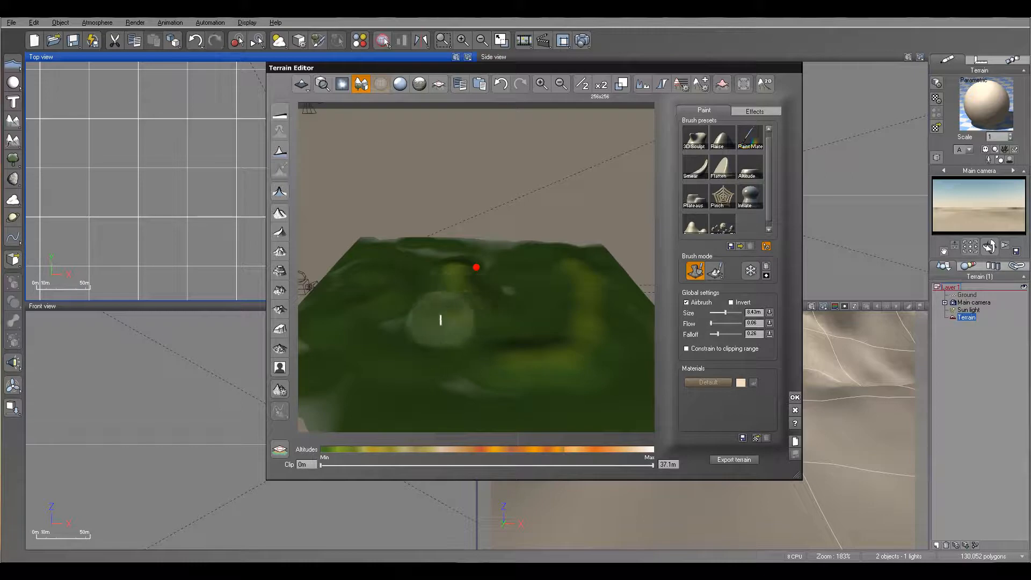
right_drag(489, 330, 356, 303)
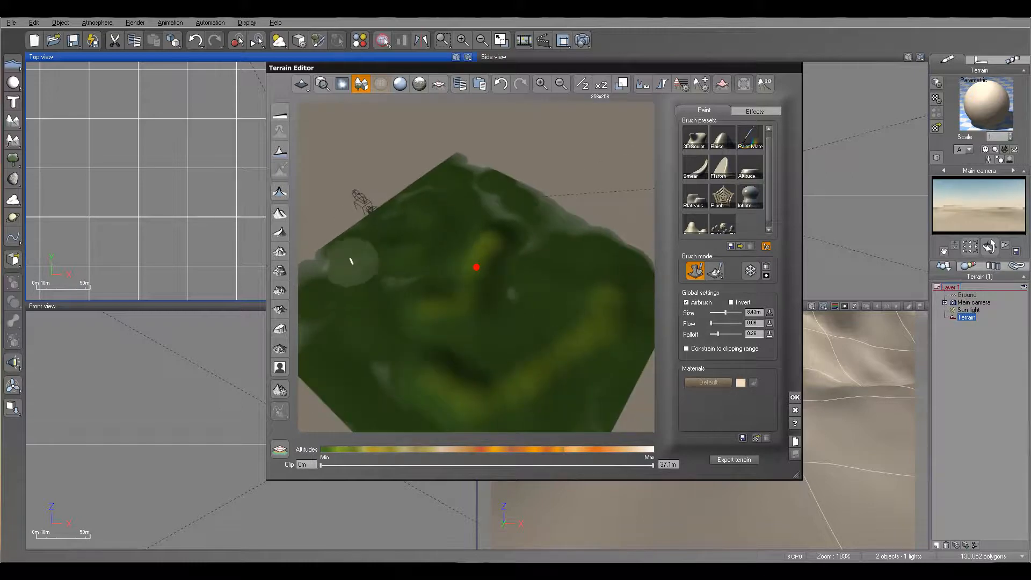
right_drag(380, 241, 439, 369)
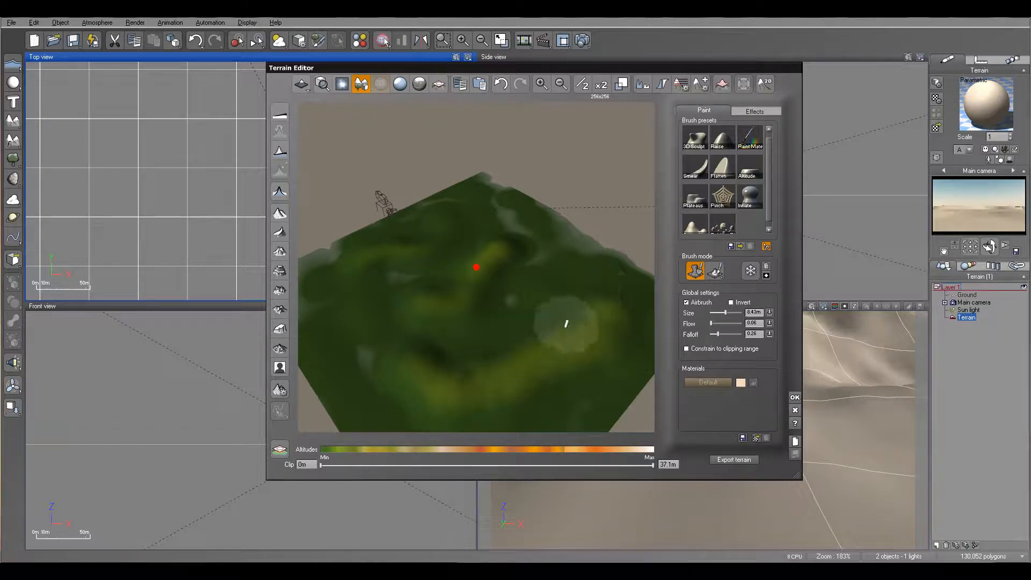
mouse_move(444, 350)
right_down()
mouse_move(631, 303)
mouse_move(653, 268)
right_up()
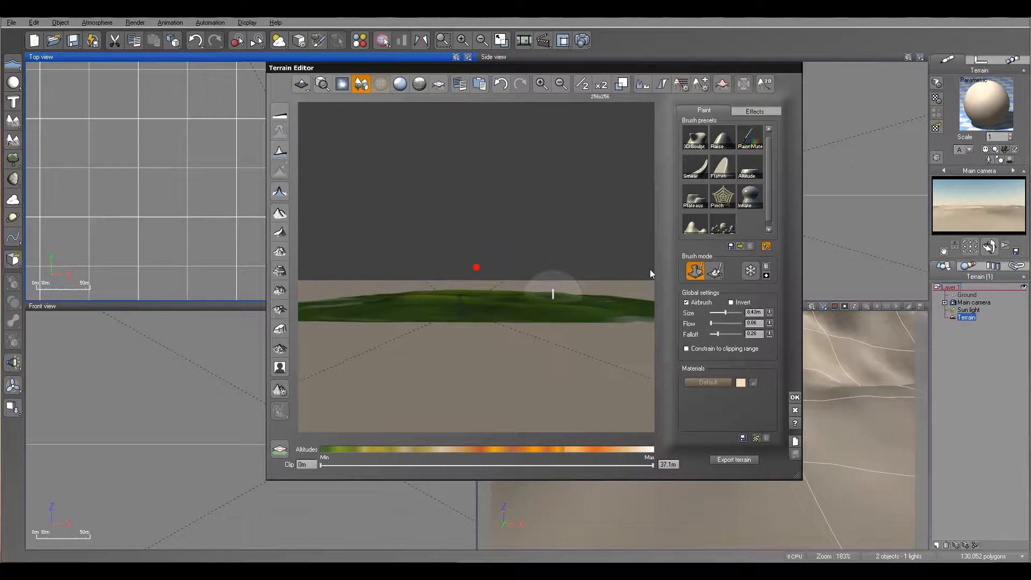
Build up more mounds between the existing ridges and a further ridge toward the terrain's far edge.
mouse_move(526, 312)
right_down()
mouse_move(517, 324)
mouse_move(535, 350)
mouse_move(505, 357)
right_up()
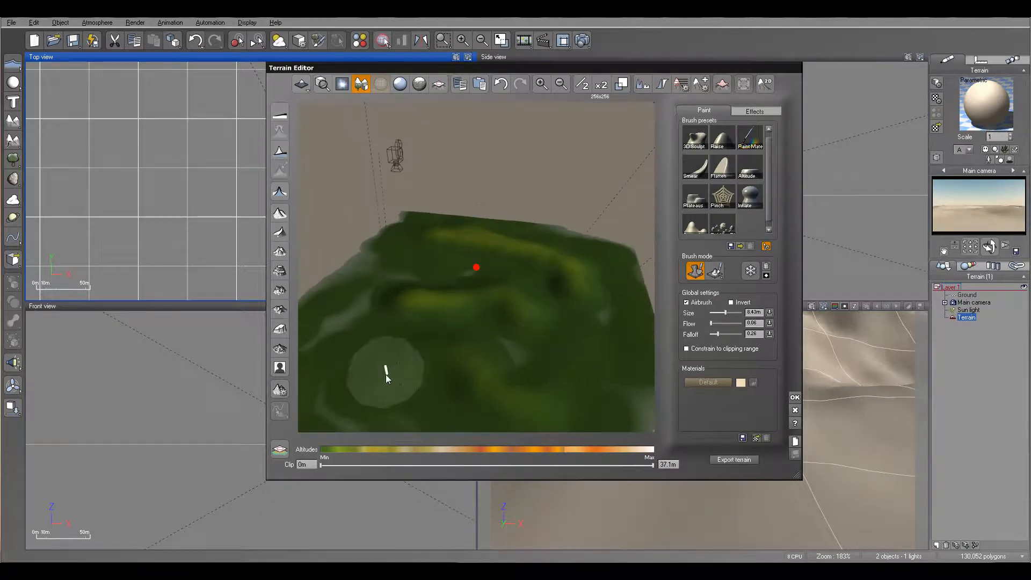
right_drag(361, 352, 527, 269)
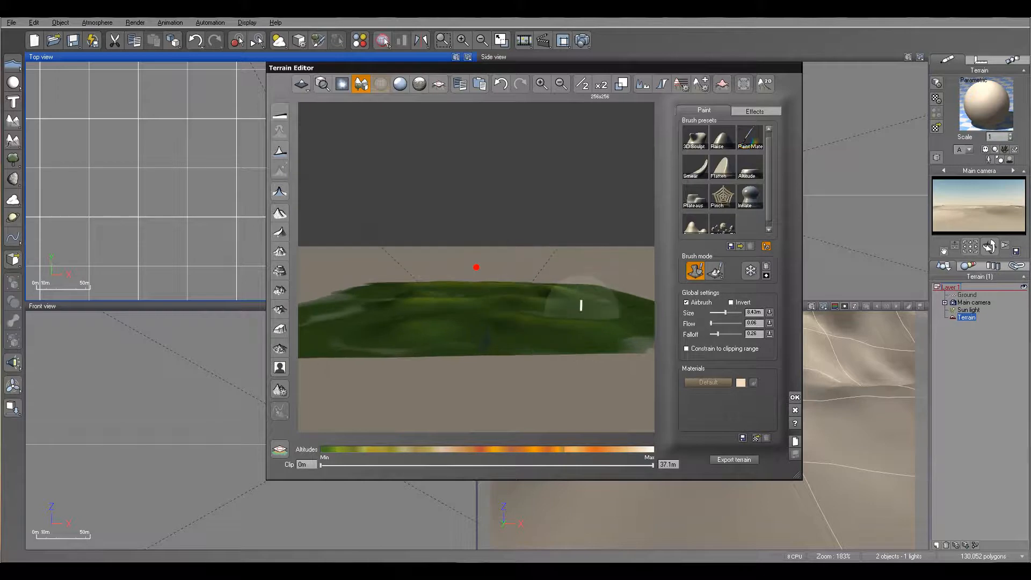
right_drag(477, 316, 352, 330)
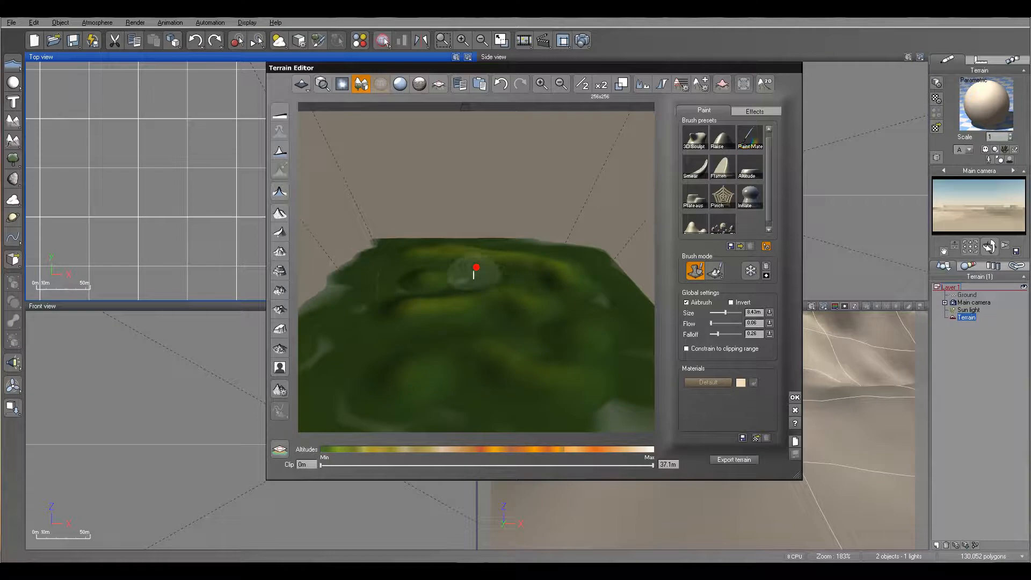
mouse_move(609, 352)
right_down()
mouse_move(607, 318)
mouse_move(601, 400)
mouse_move(590, 419)
right_up()
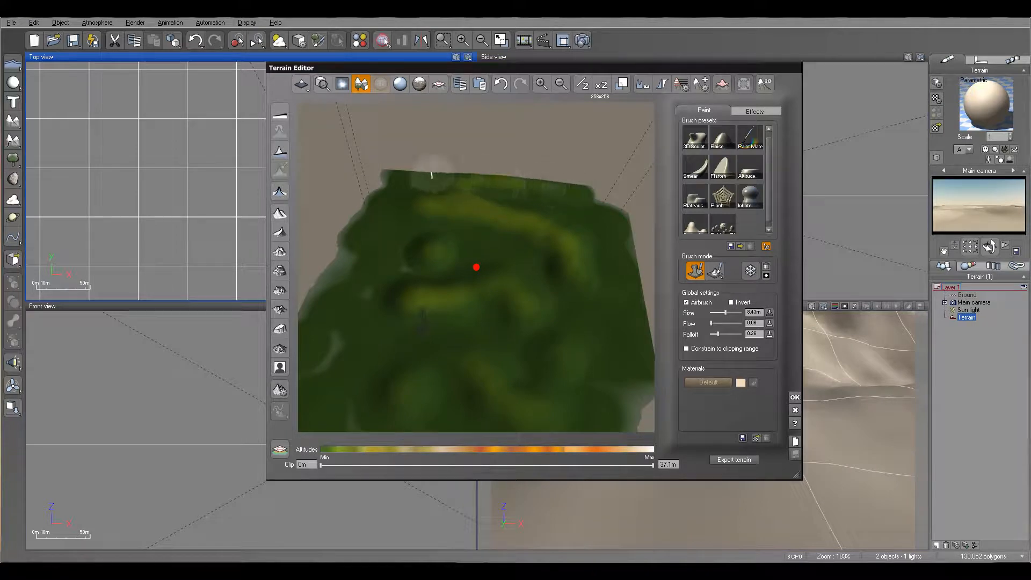
mouse_move(561, 294)
right_down()
mouse_move(576, 231)
mouse_move(567, 221)
right_up()
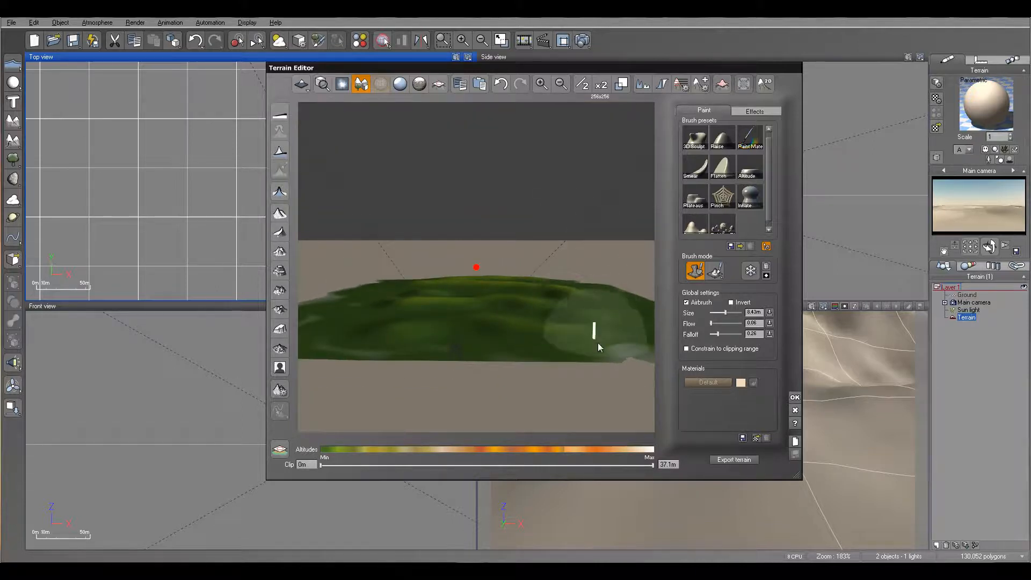
Accept the sculpted terrain and render the scene to check the dunes.
click(795, 397)
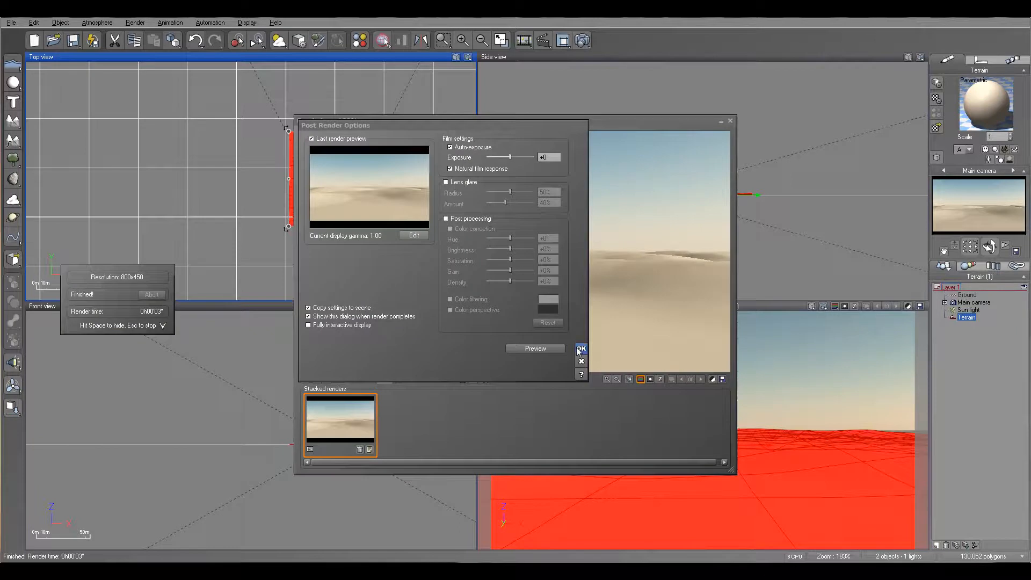
click(579, 349)
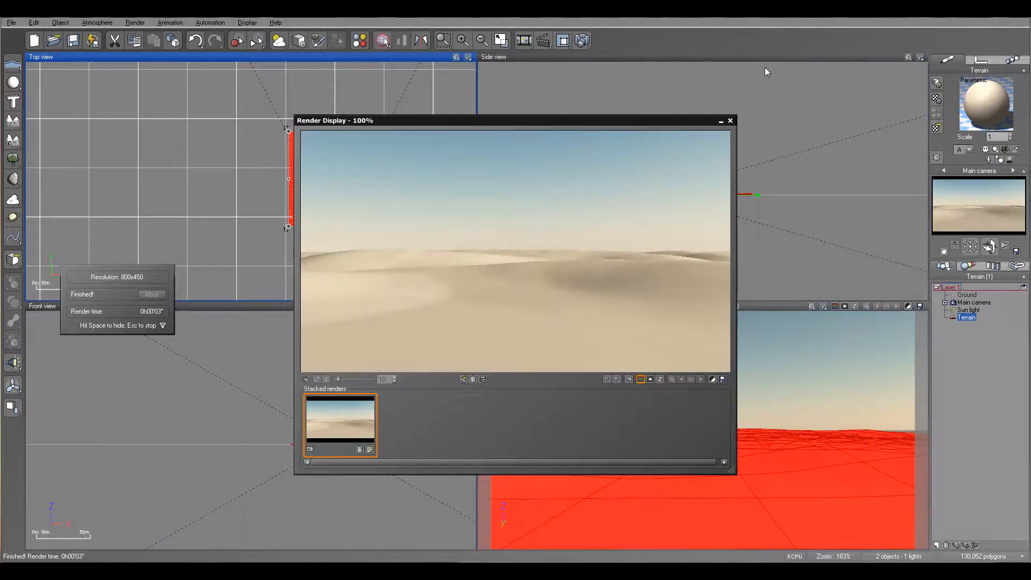
click(729, 120)
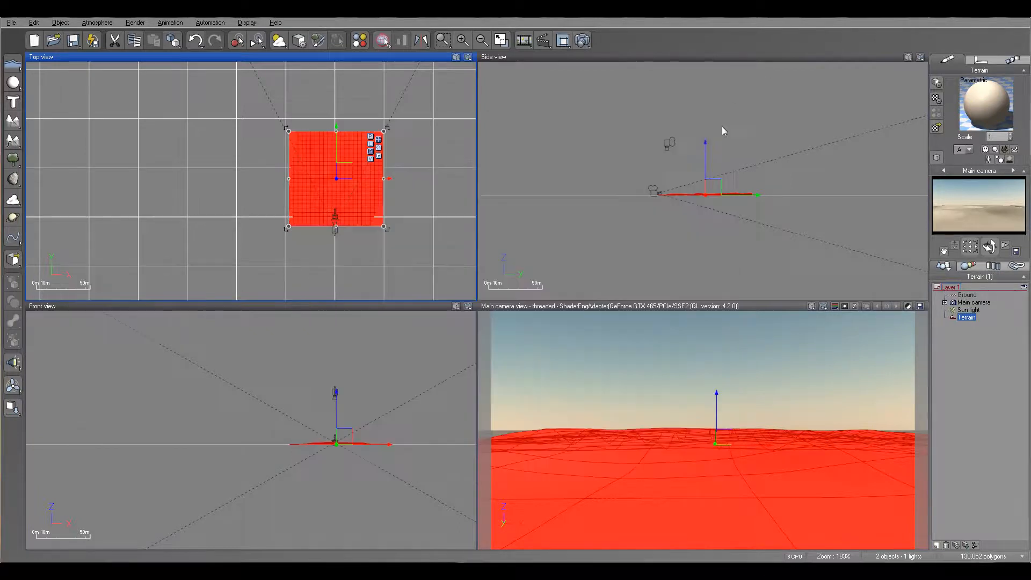
Raise the main camera to a height of 2.79 m in the side view.
click(989, 303)
right_drag(796, 163, 631, 189)
scroll(637, 177, up, 10)
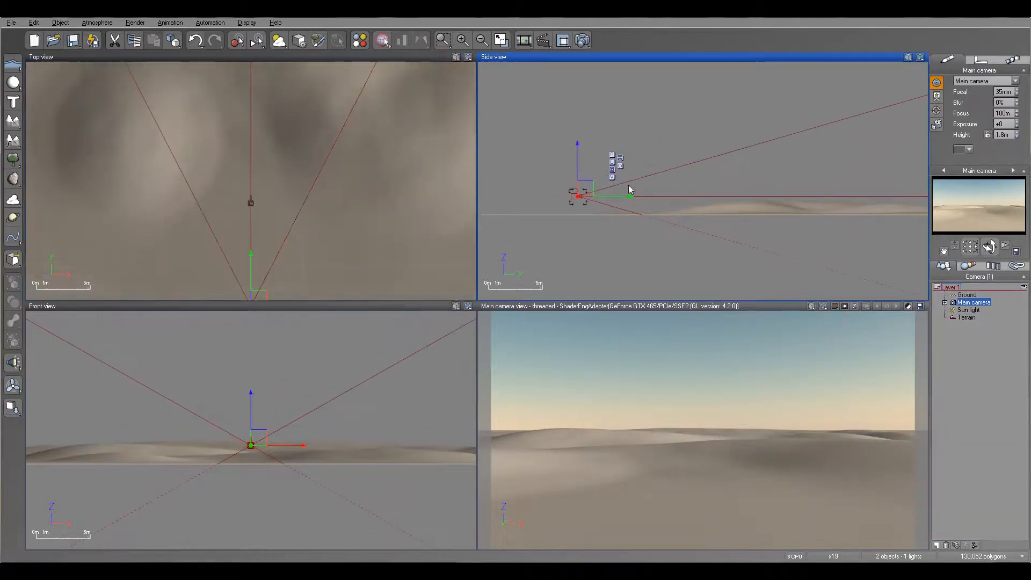
drag(593, 193, 596, 182)
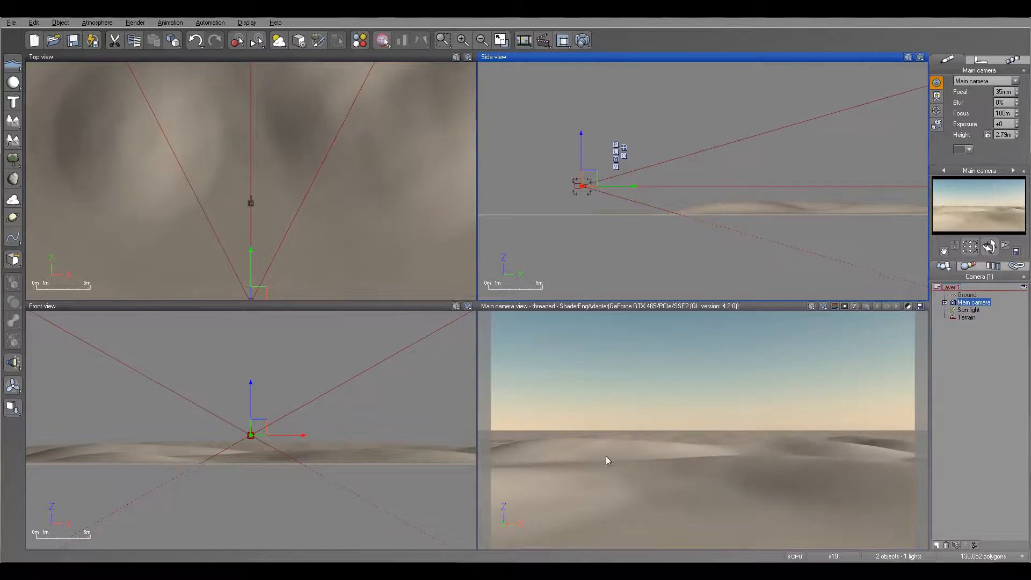
Tilt the main camera upward to lower the horizon and move it slightly back from the terrain.
drag(992, 247, 990, 246)
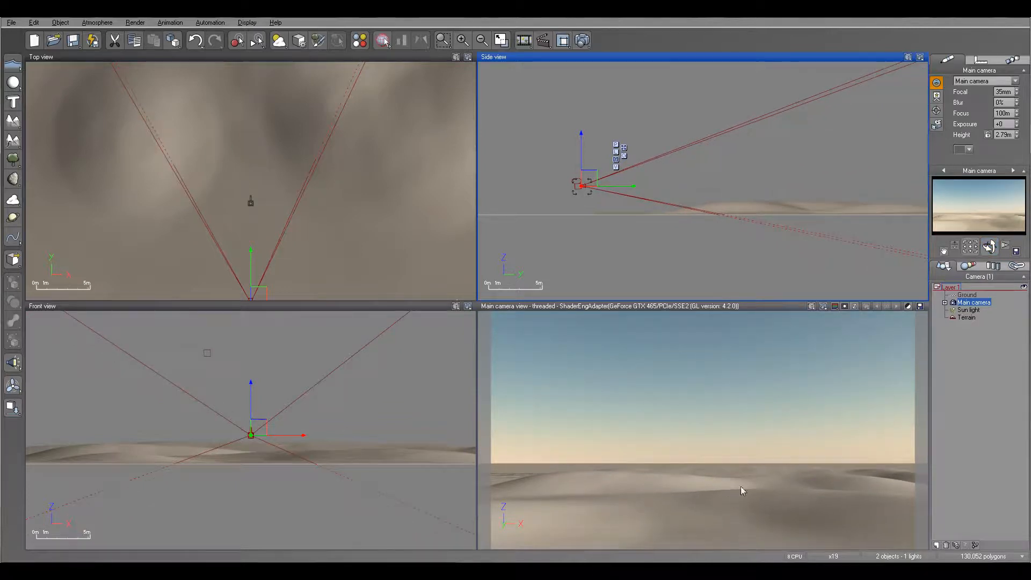
drag(988, 246, 989, 245)
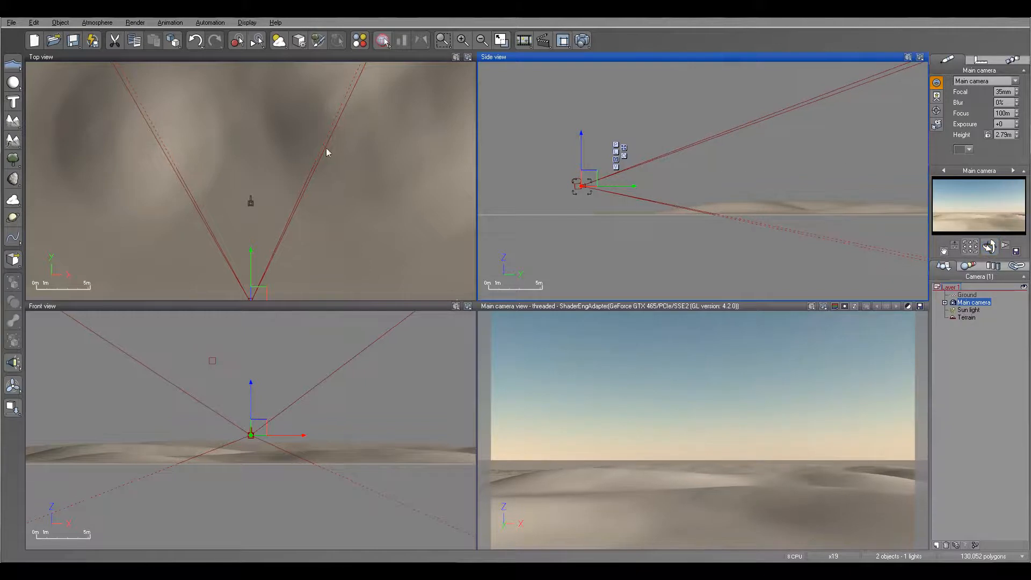
scroll(406, 153, down, 5)
drag(370, 219, 373, 228)
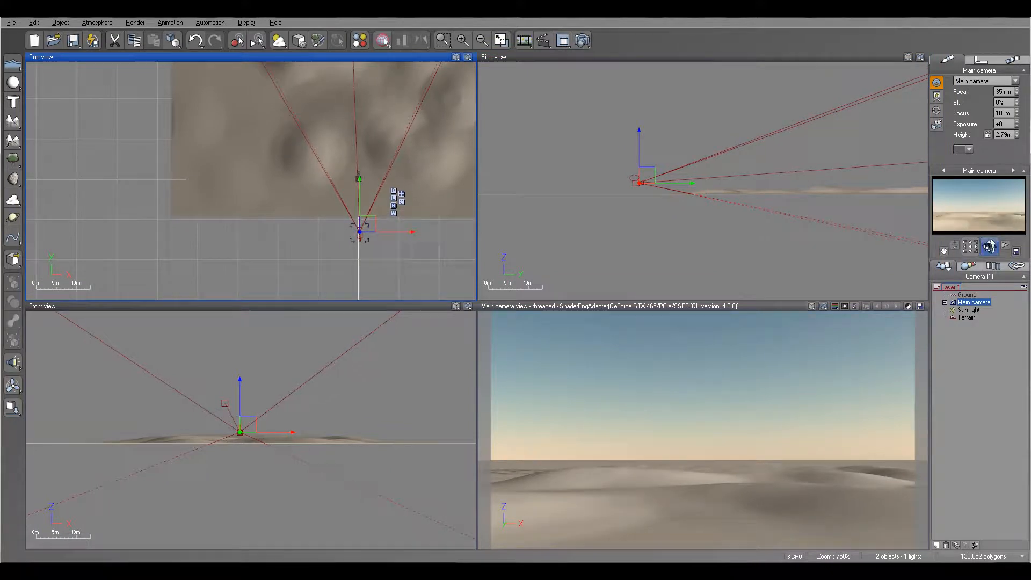
drag(990, 246, 1004, 246)
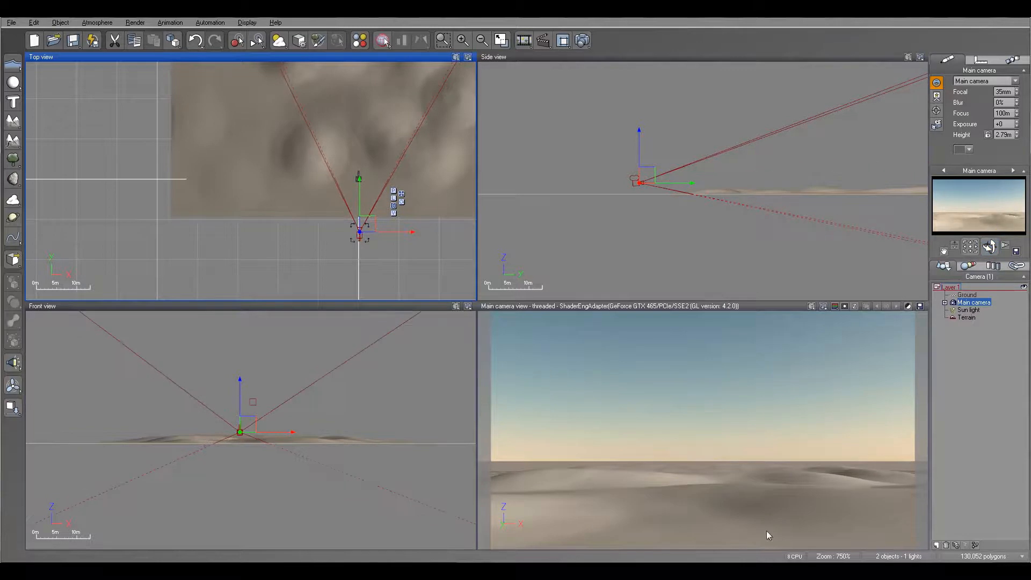
Apply the Grass Field material from the Ground collection to the terrain.
click(967, 318)
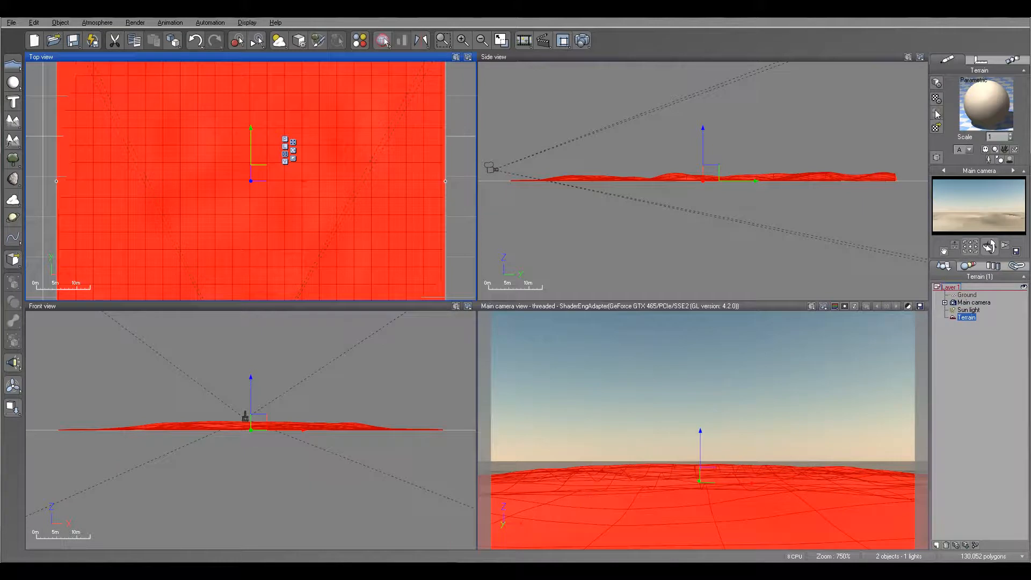
click(937, 128)
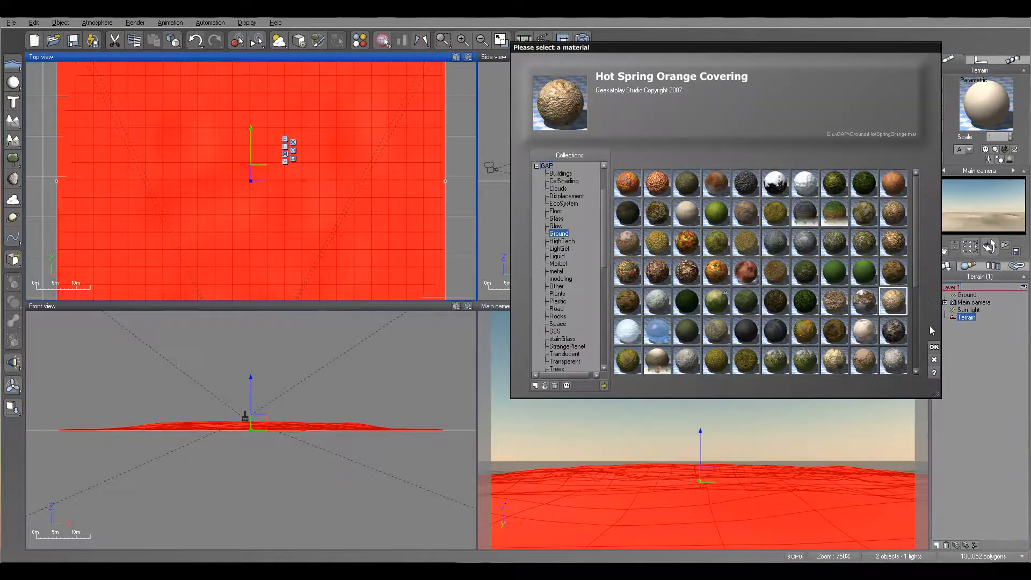
click(893, 271)
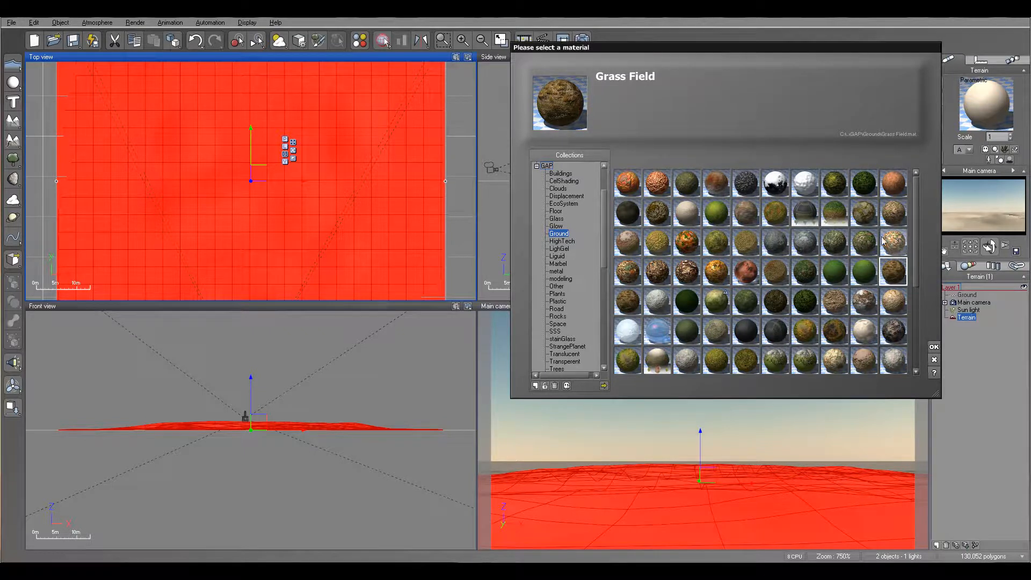
click(933, 347)
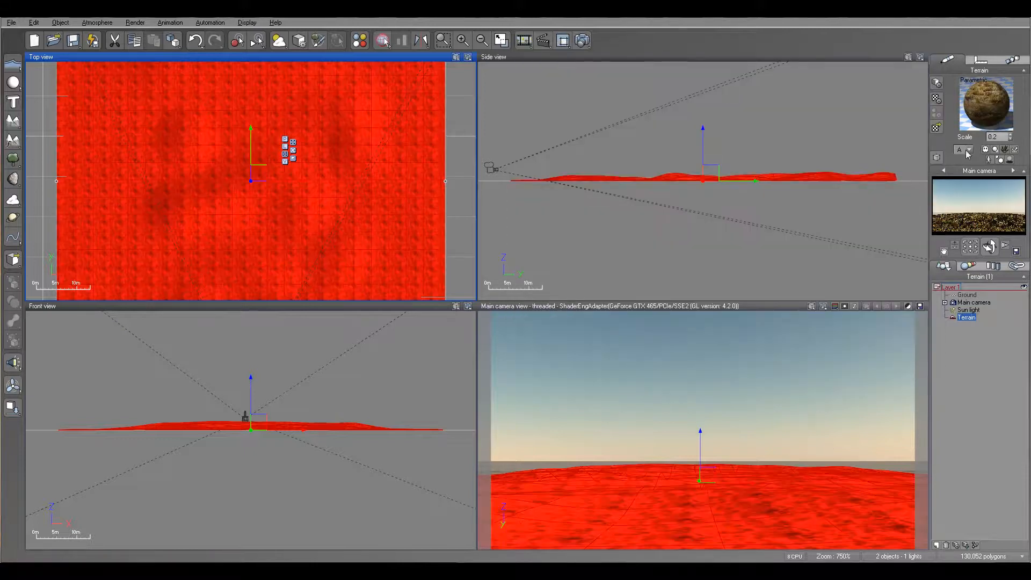
Set the Grass Field material's bump depth to 0 and render the scene.
double_click(987, 104)
click(708, 301)
text(0)
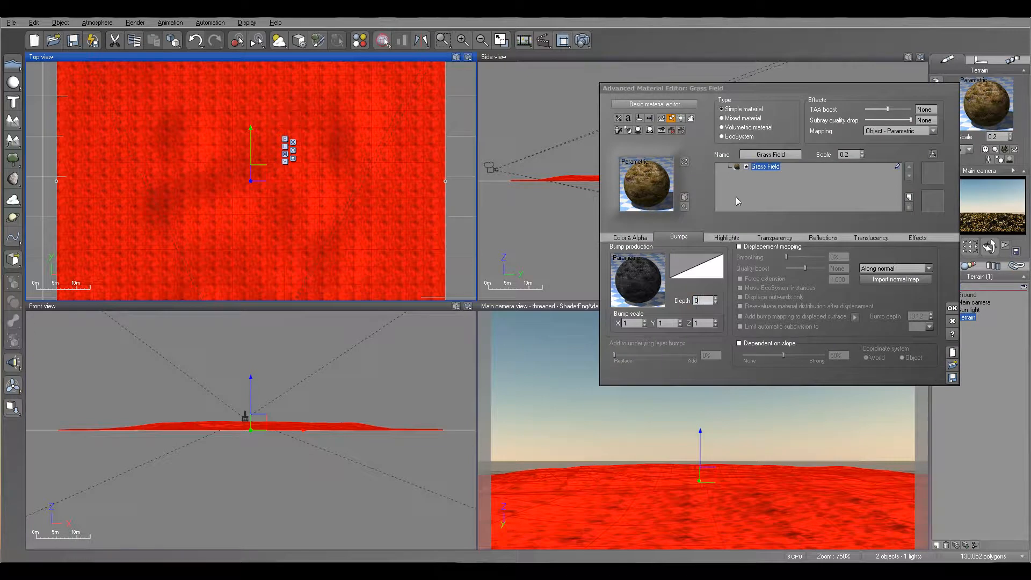
click(951, 308)
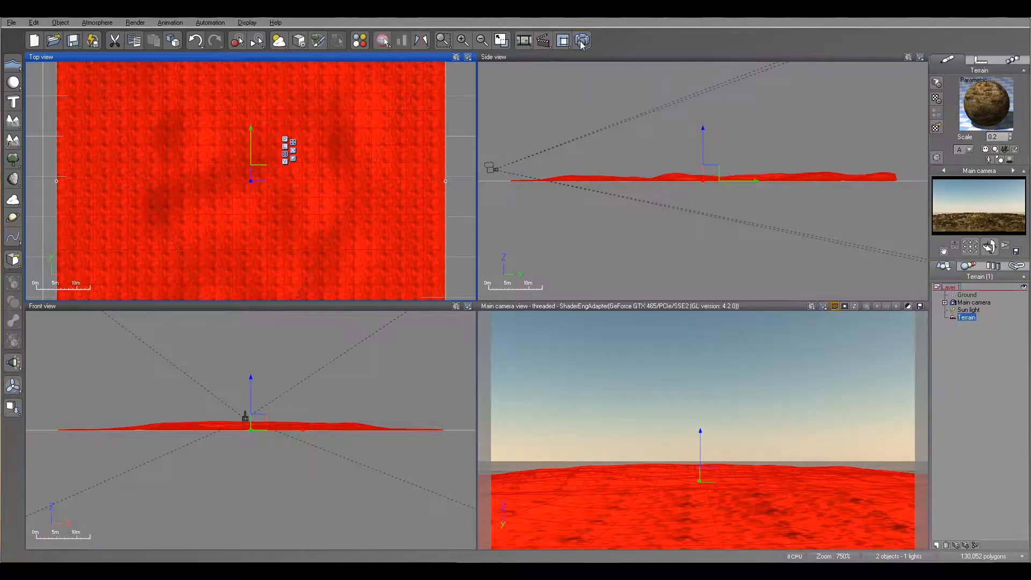
click(581, 41)
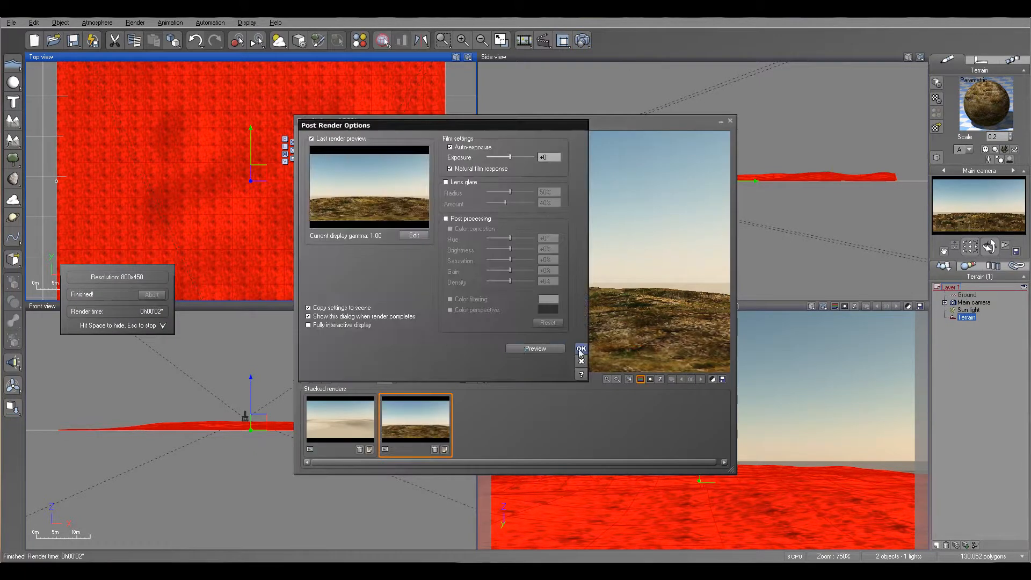
Close the finished render and add a Dracena - Dragon's Blood Tree from the Plants9 Trees collection.
click(581, 349)
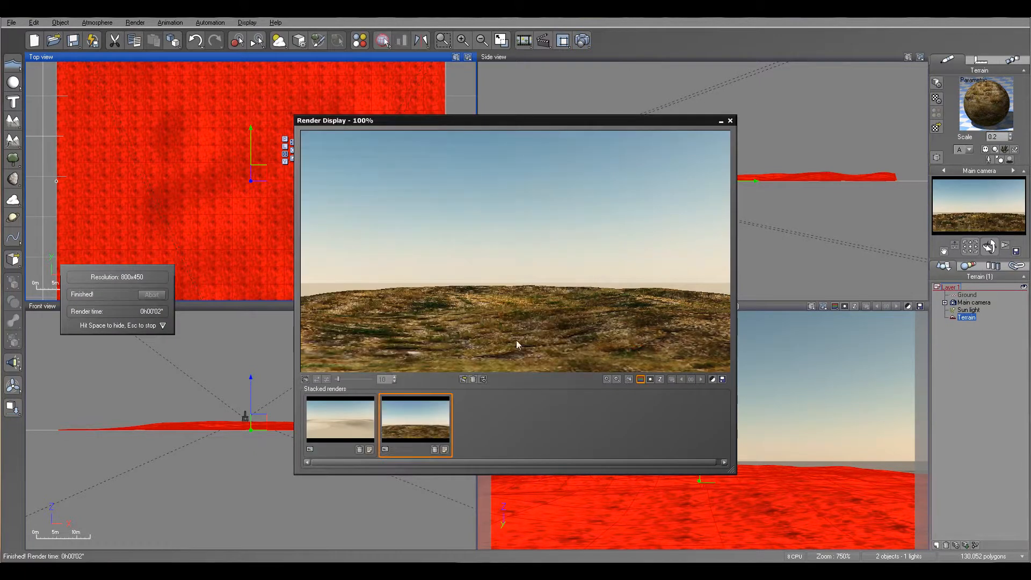
click(730, 122)
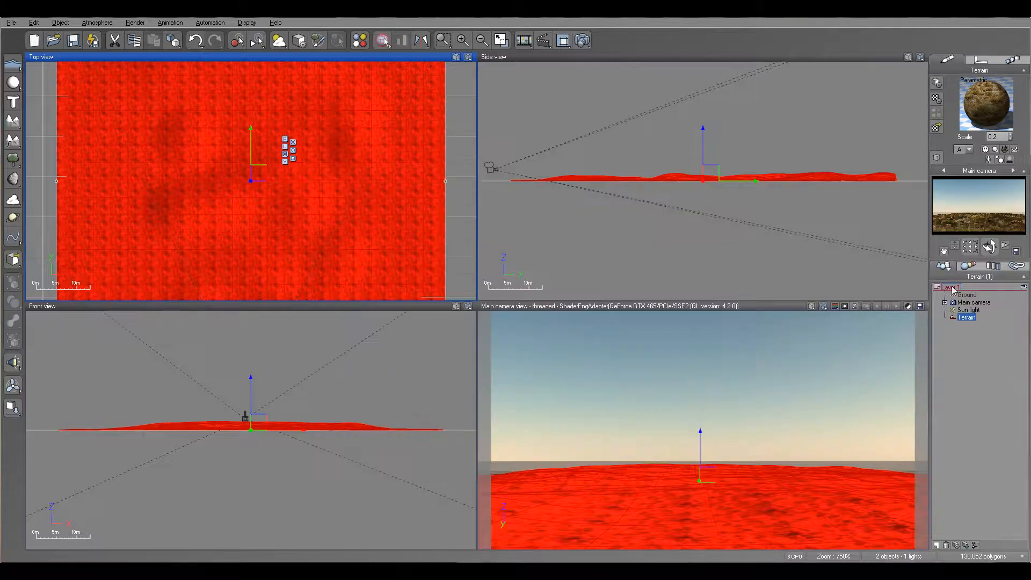
right_drag(328, 184, 426, 150)
scroll(375, 167, down, 2)
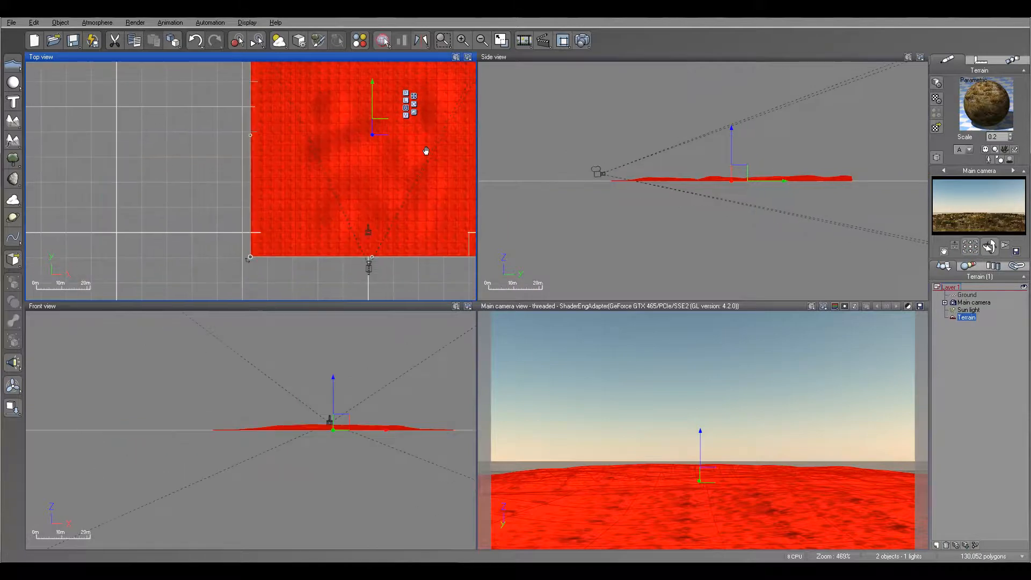
scroll(406, 165, up, 2)
right_click(14, 162)
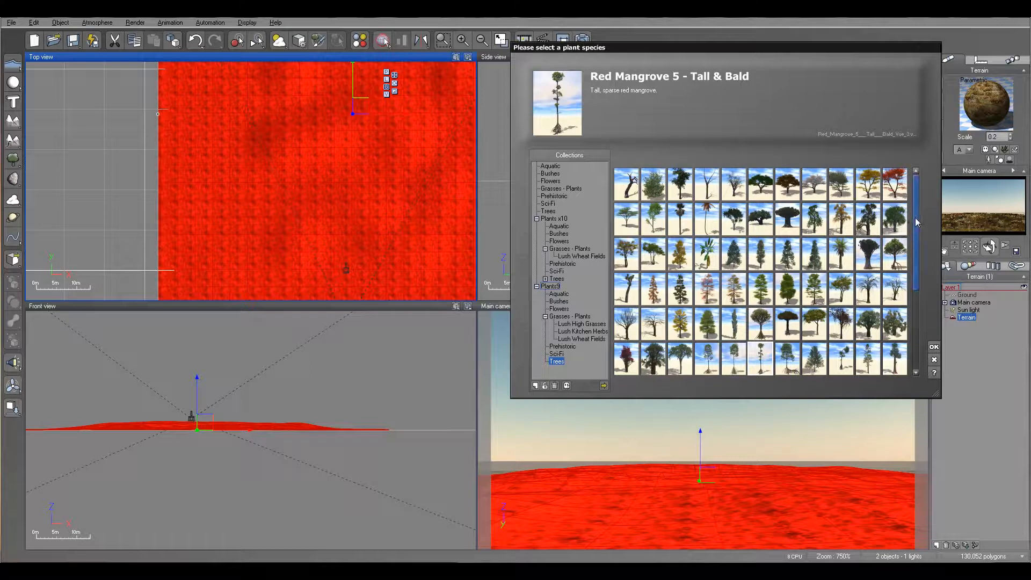
click(787, 218)
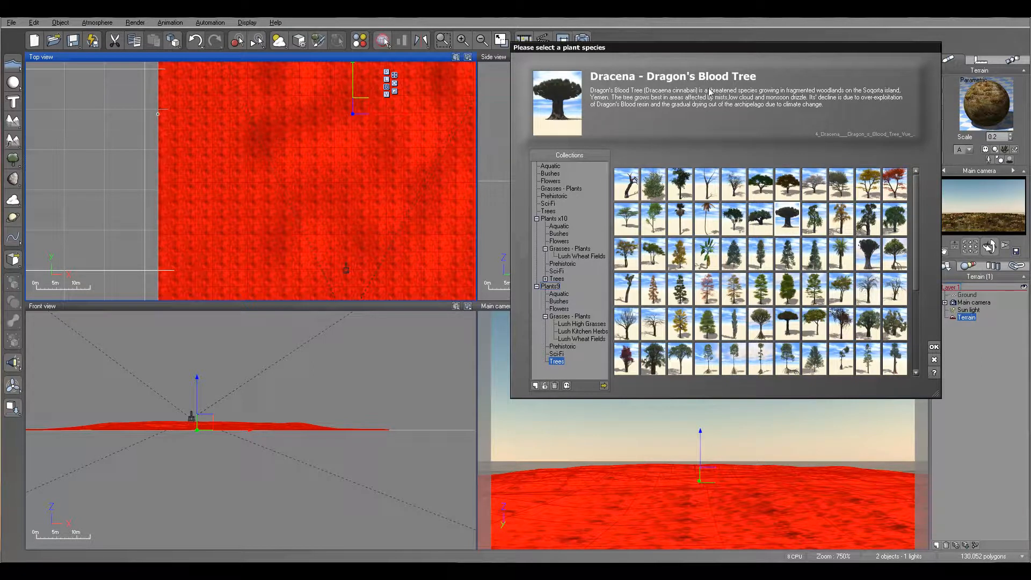
click(934, 346)
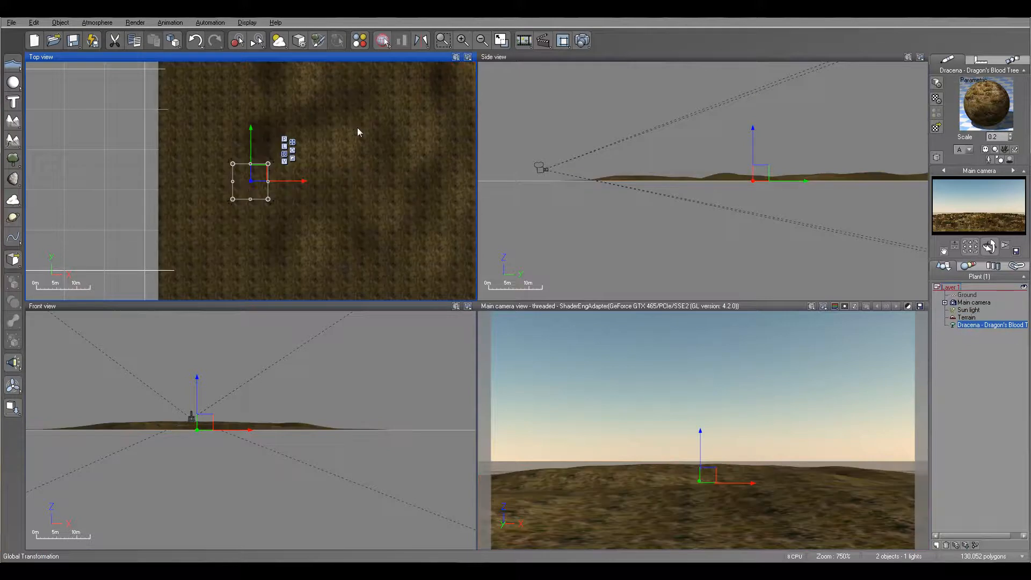
Move the Dragon's Blood Tree in front of the camera, enlarge it and shift it toward the right side of the shot.
drag(260, 173, 404, 227)
scroll(659, 181, up, 3)
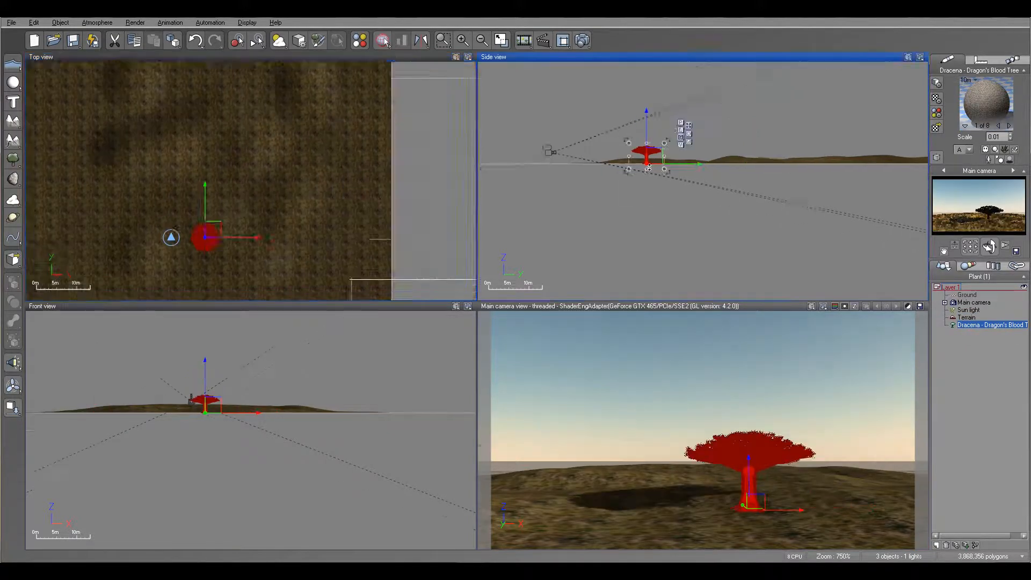
drag(726, 102, 790, 75)
drag(683, 141, 608, 149)
right_drag(237, 203, 207, 151)
drag(156, 153, 194, 152)
Enlarge the first tree slightly more and adjust its height so the roots meet the terrain.
click(722, 134)
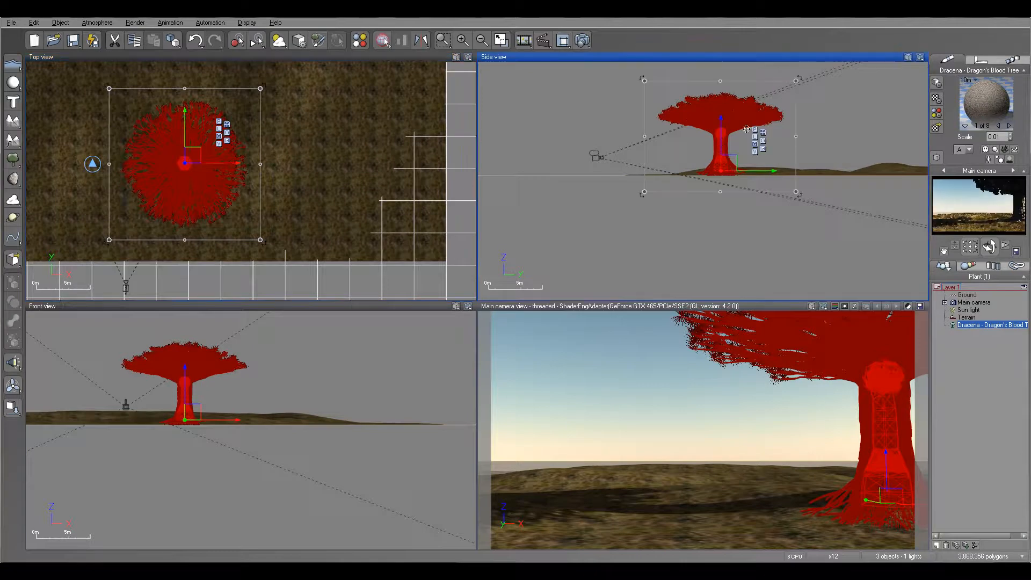
drag(814, 76, 819, 75)
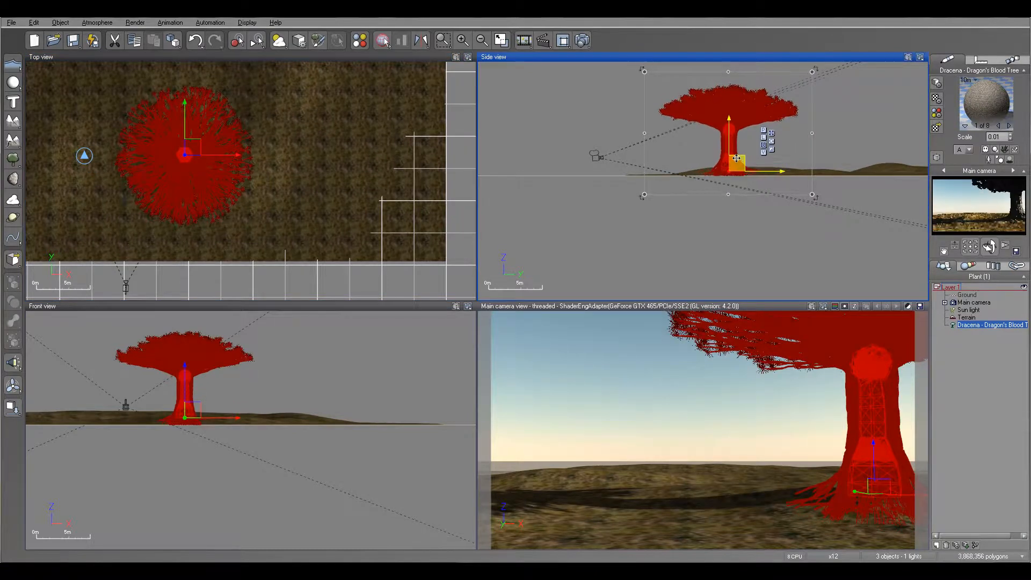
drag(736, 159, 737, 157)
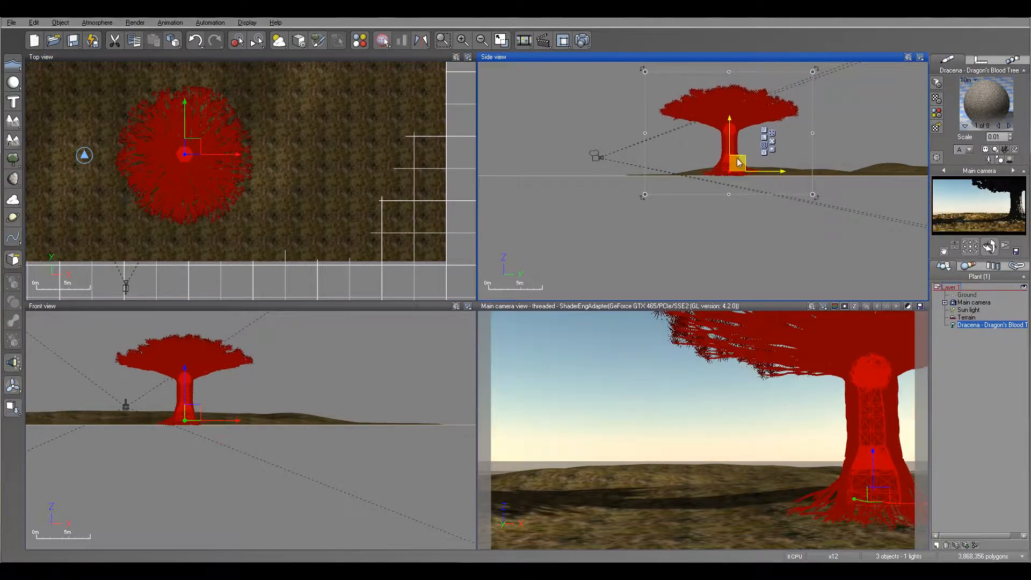
Add a second, larger Dragon's Blood Tree in the left foreground and seat its roots on the terrain.
right_drag(220, 139, 301, 150)
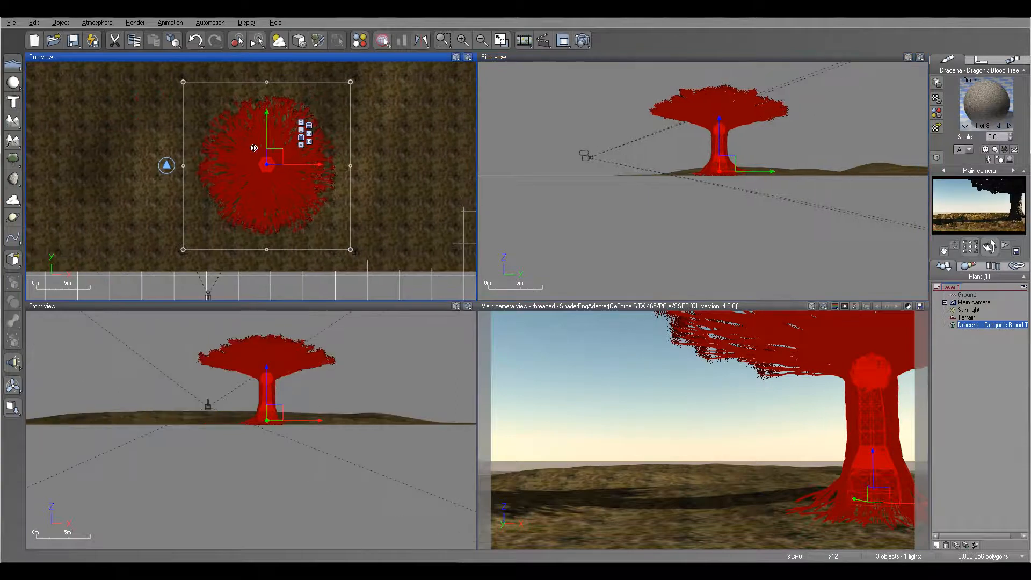
click(12, 159)
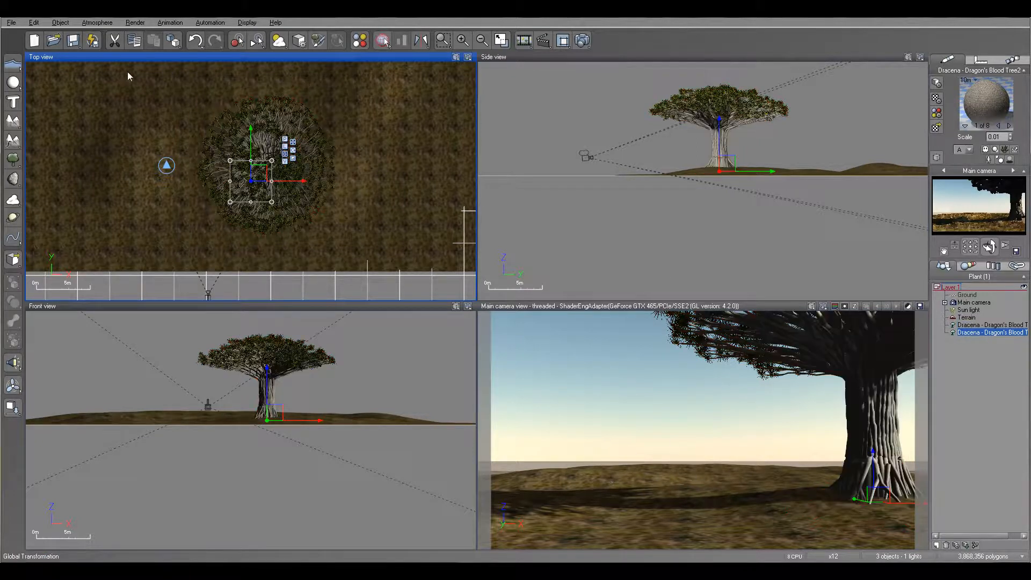
drag(272, 161, 516, 57)
drag(345, 90, 177, 168)
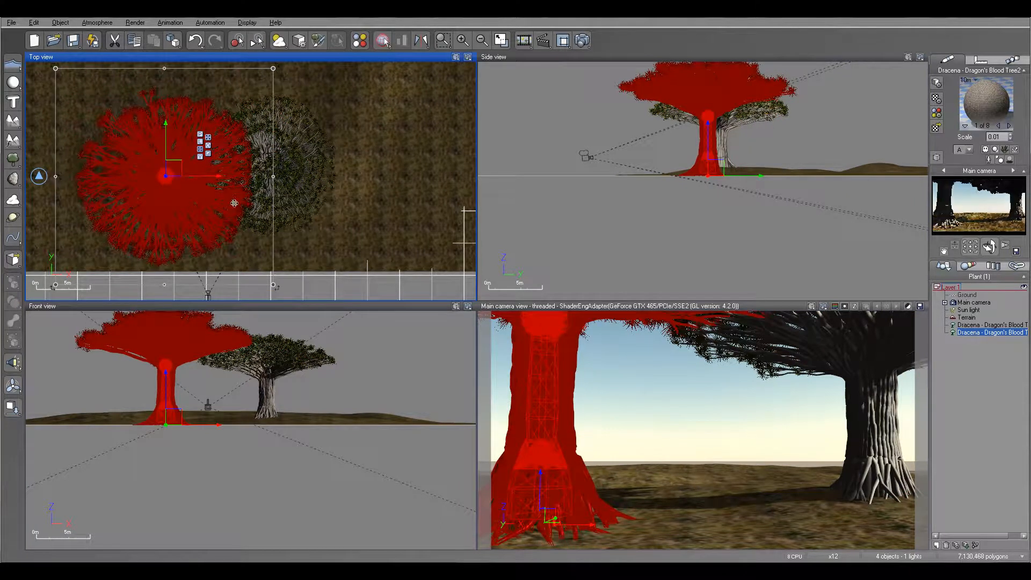
drag(714, 169, 714, 168)
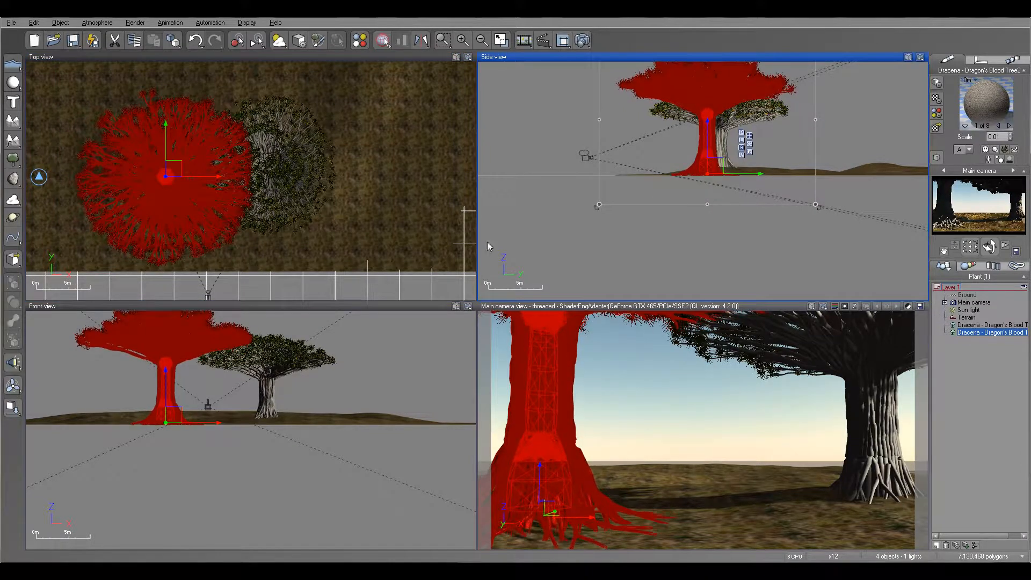
Add a third Dragon's Blood Tree, enlarge it and place it behind the left foreground tree.
right_drag(282, 167, 329, 267)
click(12, 159)
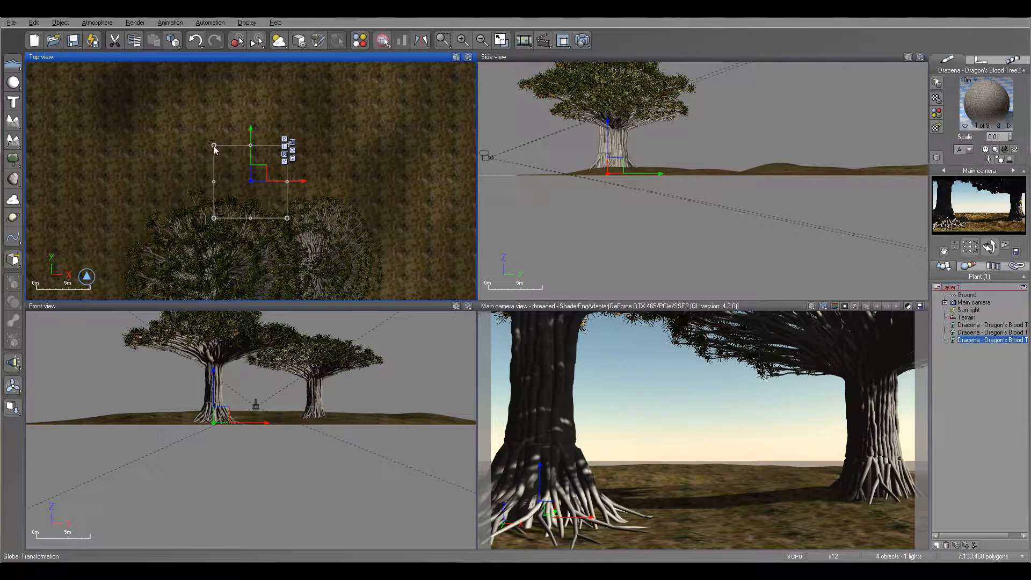
drag(213, 145, 28, 105)
mouse_move(206, 118)
mouse_down()
mouse_move(177, 113)
mouse_move(196, 115)
mouse_up()
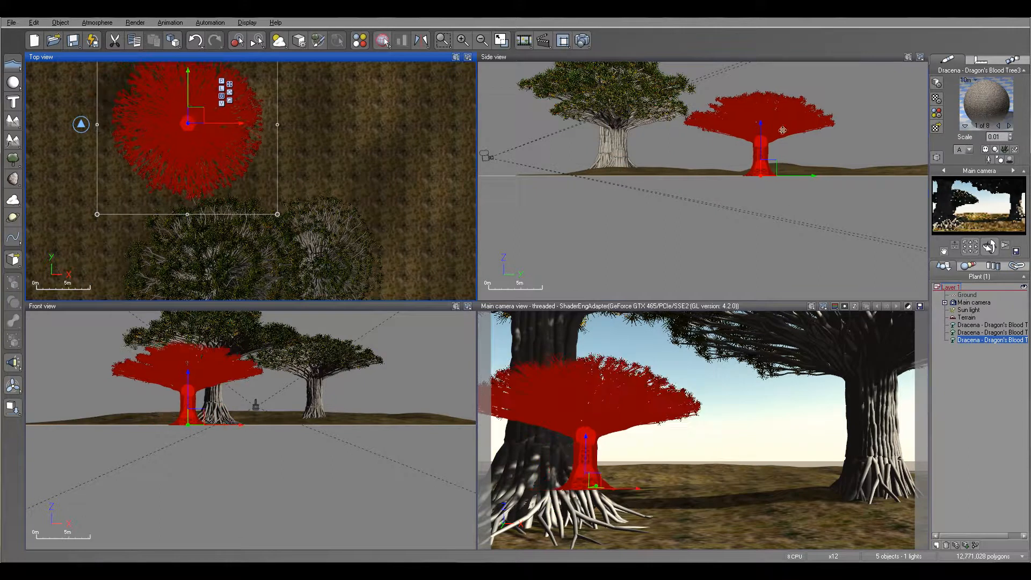
Enlarge the third tree further, ground it on the terrain and reposition its trunk just right of the left foreground trunk.
click(803, 132)
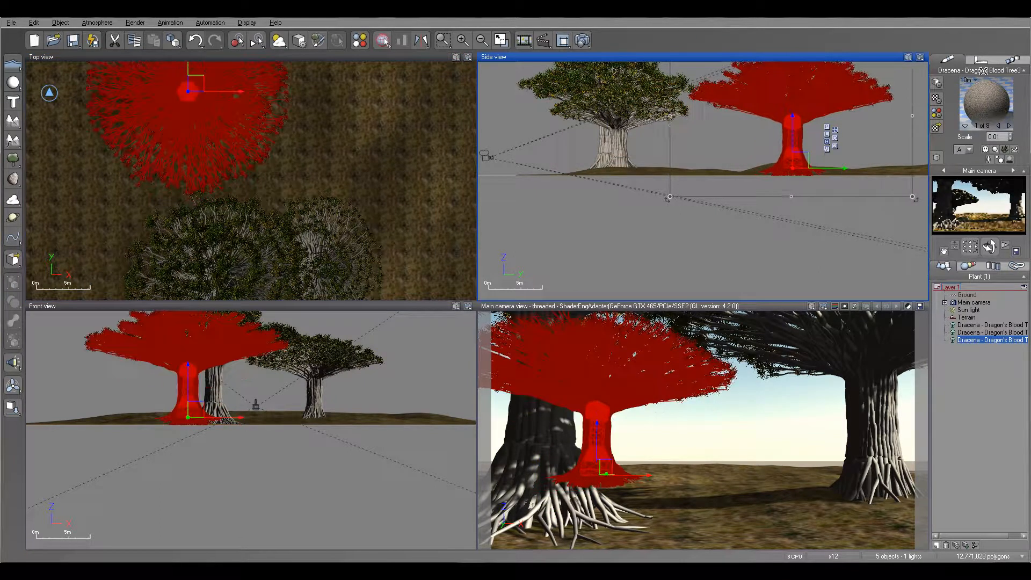
drag(807, 164, 740, 168)
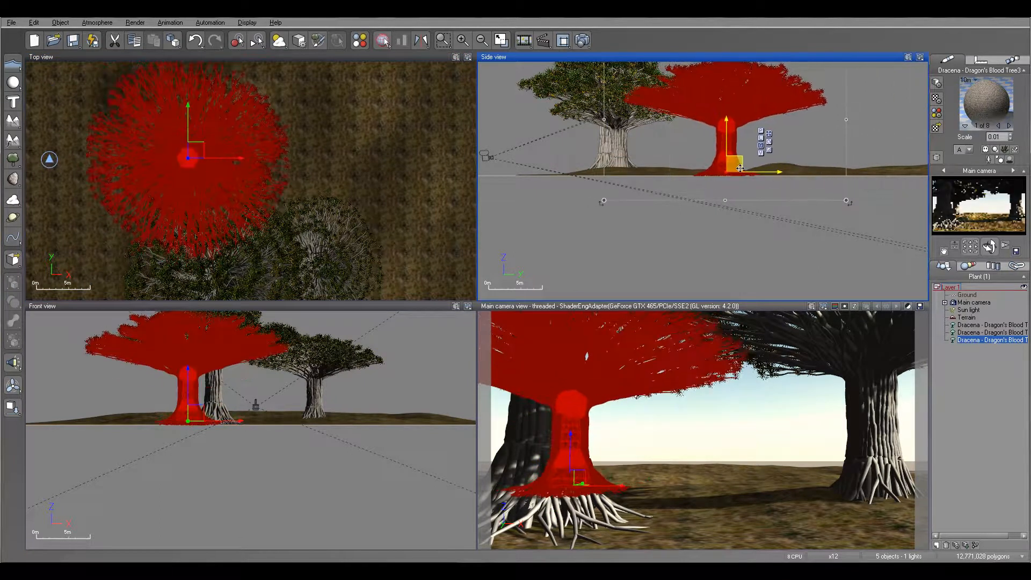
drag(190, 155, 213, 140)
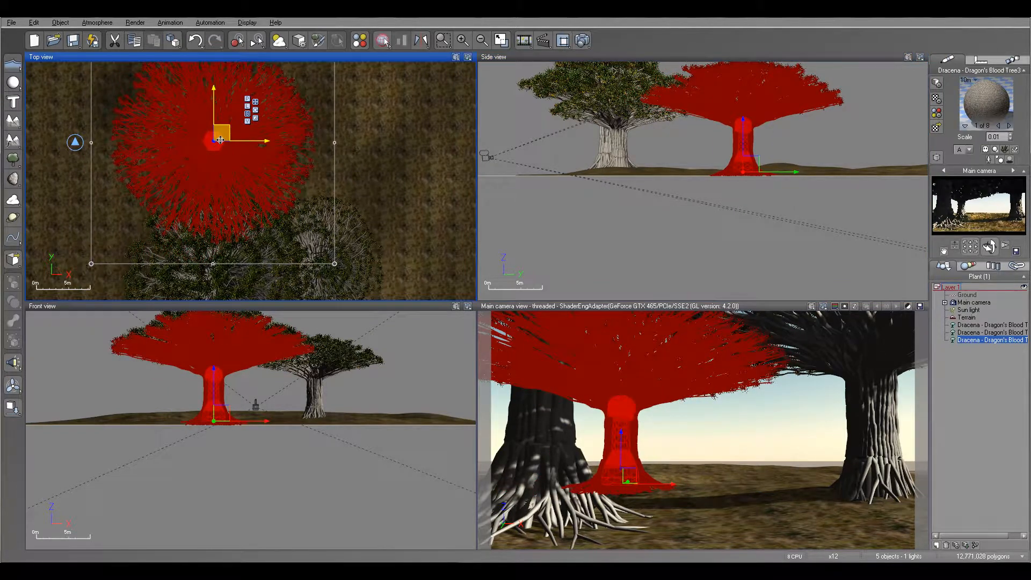
right_drag(851, 76, 791, 121)
drag(805, 84, 850, 84)
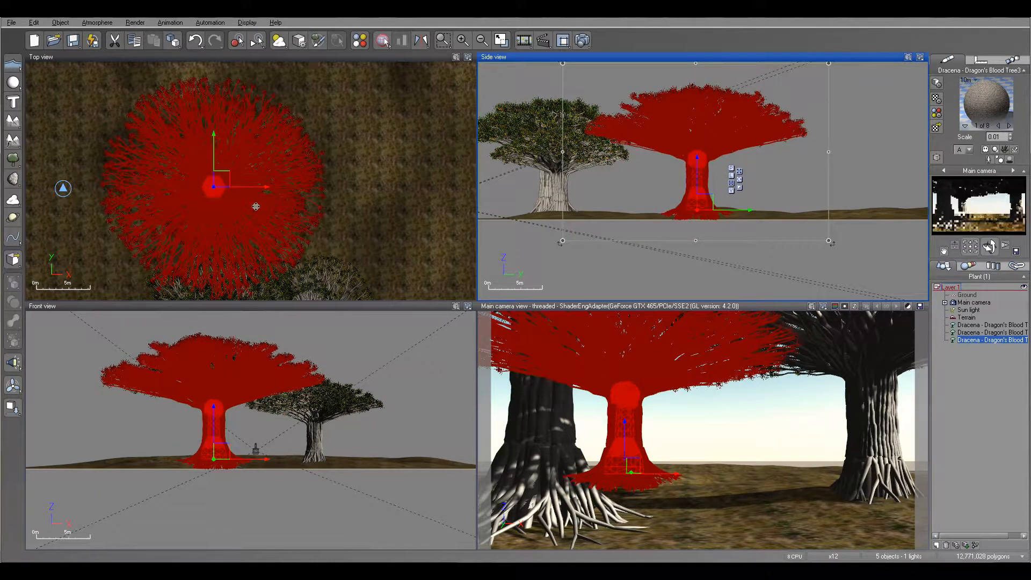
drag(222, 180, 222, 185)
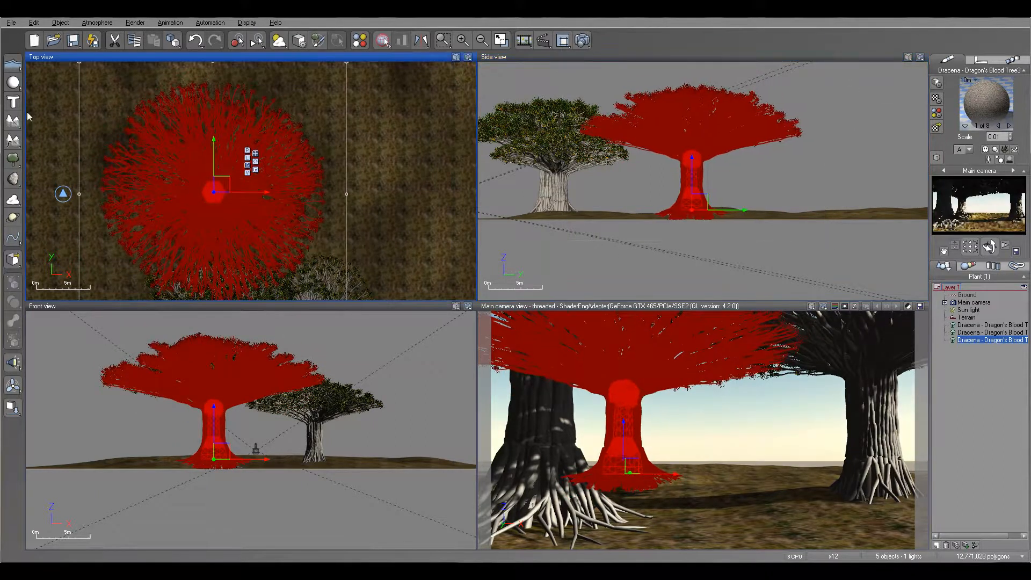
Add a fourth, much smaller Dragon's Blood Tree between the second and third trunks and seat its base on the terrain.
right_drag(183, 148, 265, 160)
click(14, 158)
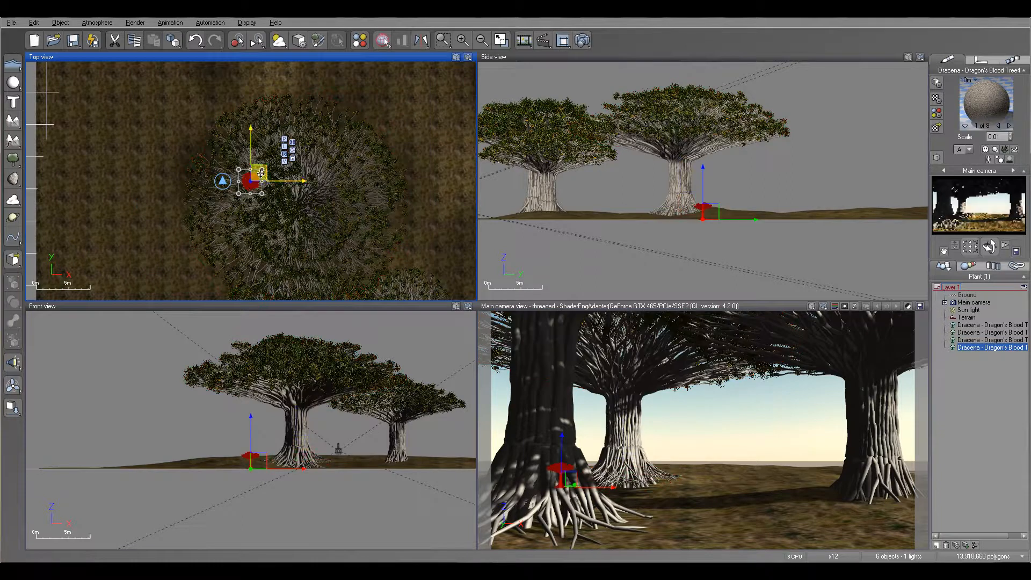
drag(262, 168, 380, 114)
drag(297, 134, 270, 176)
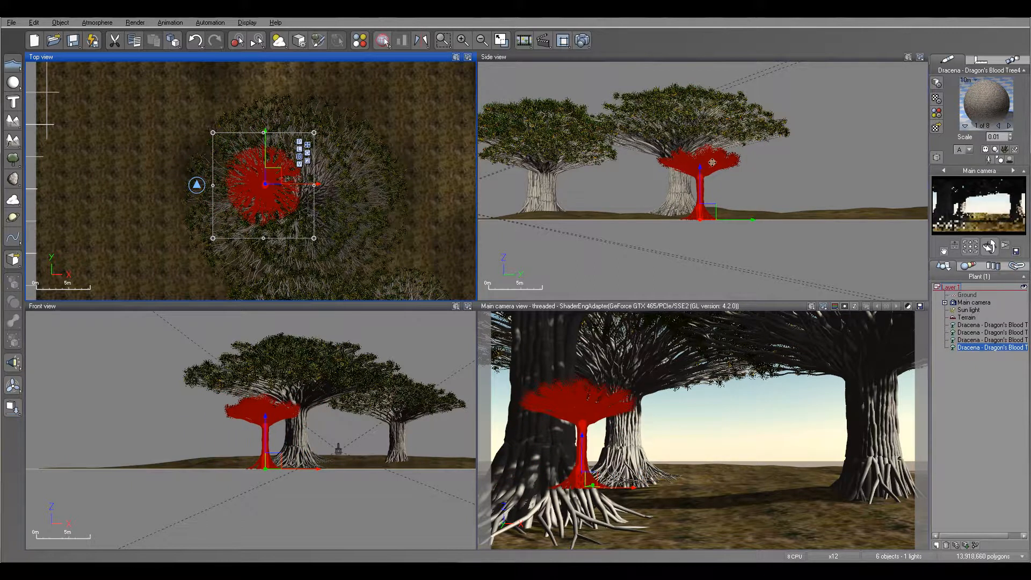
drag(753, 130, 729, 150)
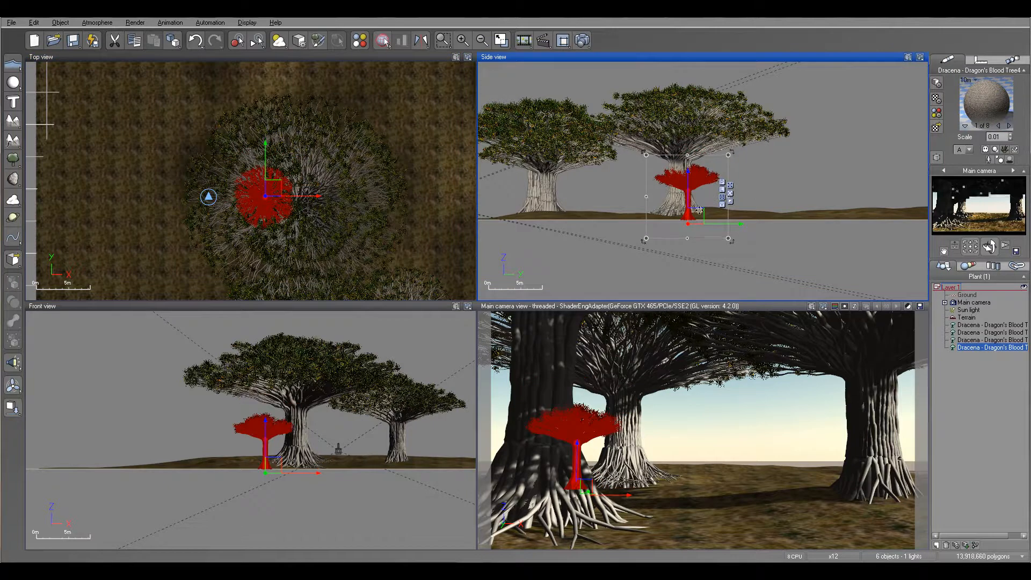
drag(698, 207, 699, 206)
drag(278, 190, 281, 191)
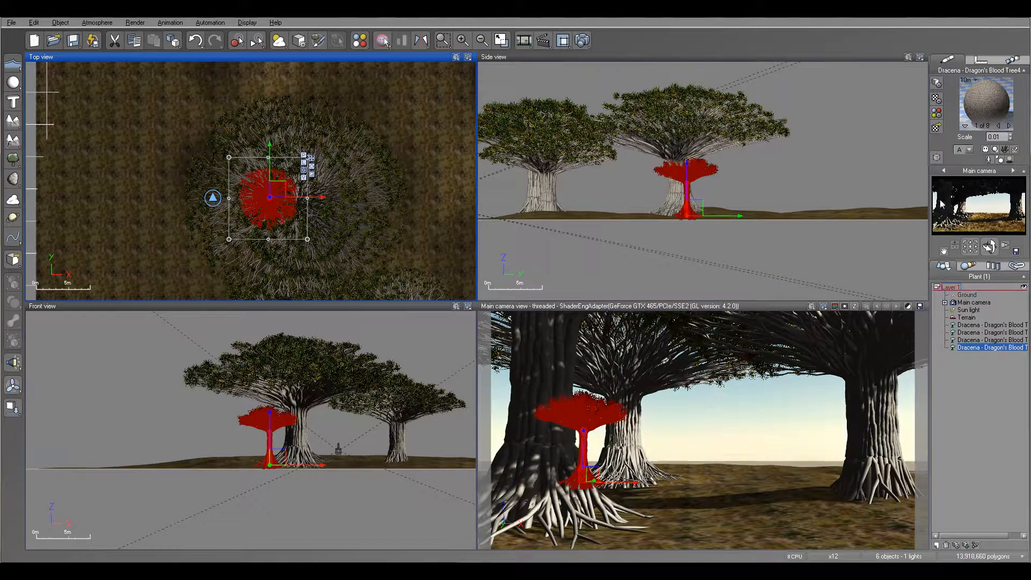
Add a large fifth Dragon's Blood Tree behind the right foreground tree and set it level with the terrain.
right_drag(412, 158, 263, 141)
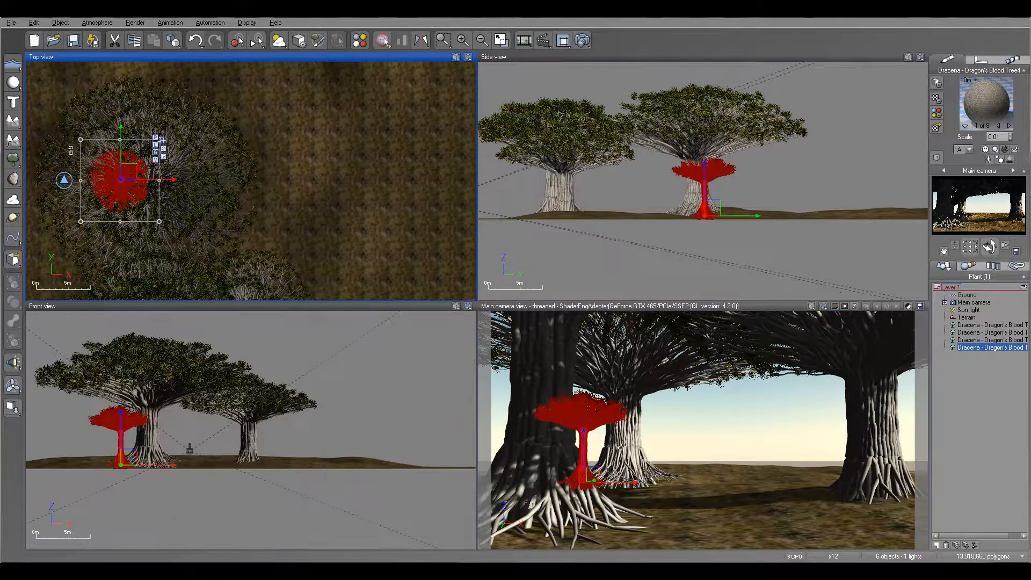
click(13, 158)
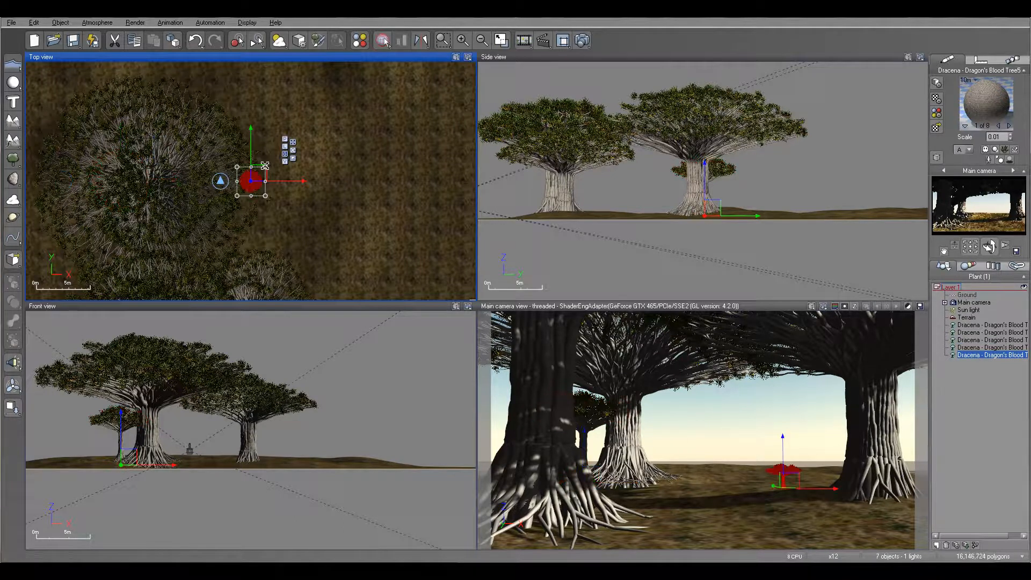
drag(266, 165, 479, 51)
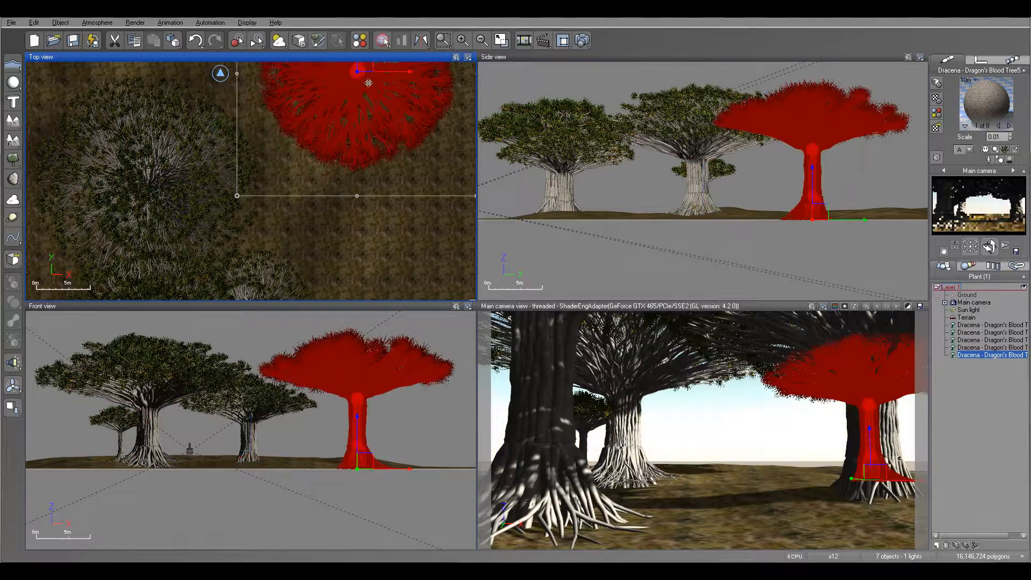
drag(370, 90, 311, 102)
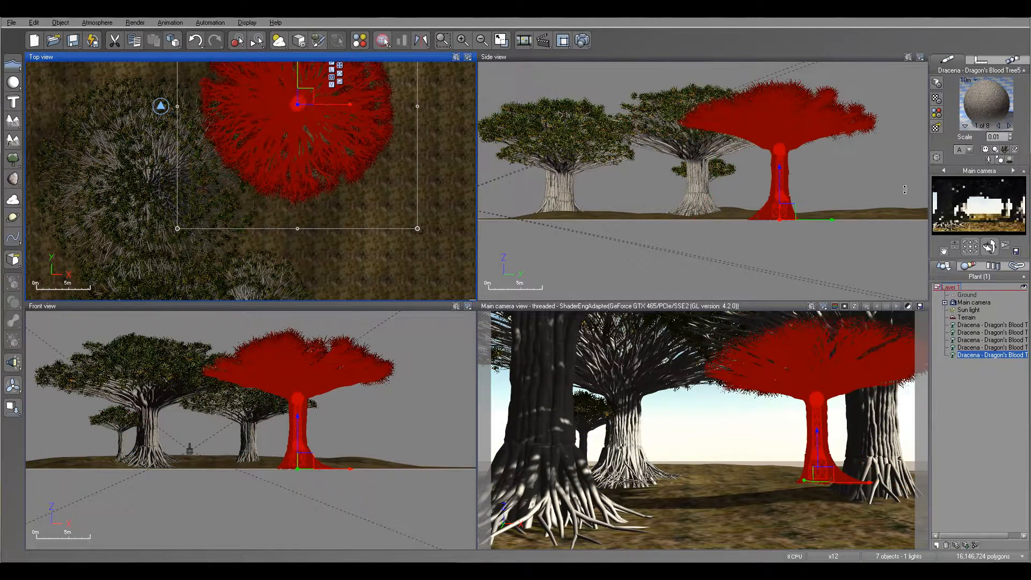
click(806, 197)
drag(806, 197, 818, 209)
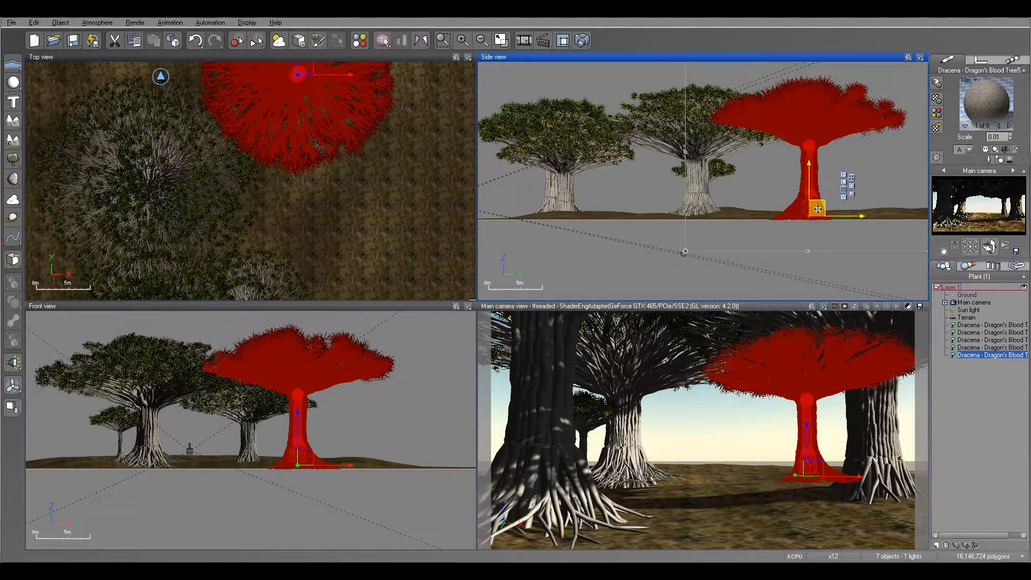
Add a sixth Dragon's Blood Tree, enlarge it and place it on the terrain in the background near the third tree.
right_drag(369, 179, 348, 197)
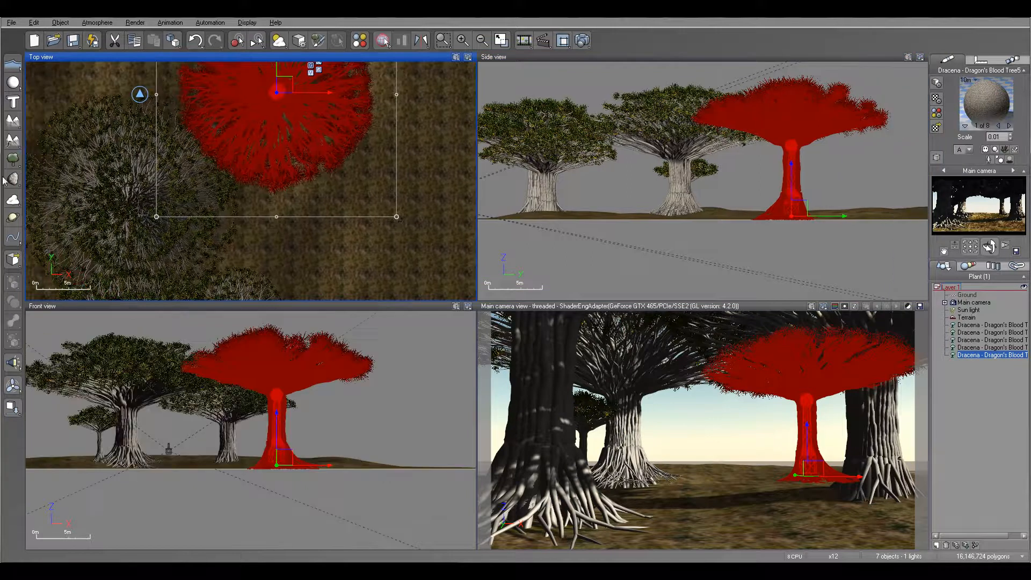
click(15, 161)
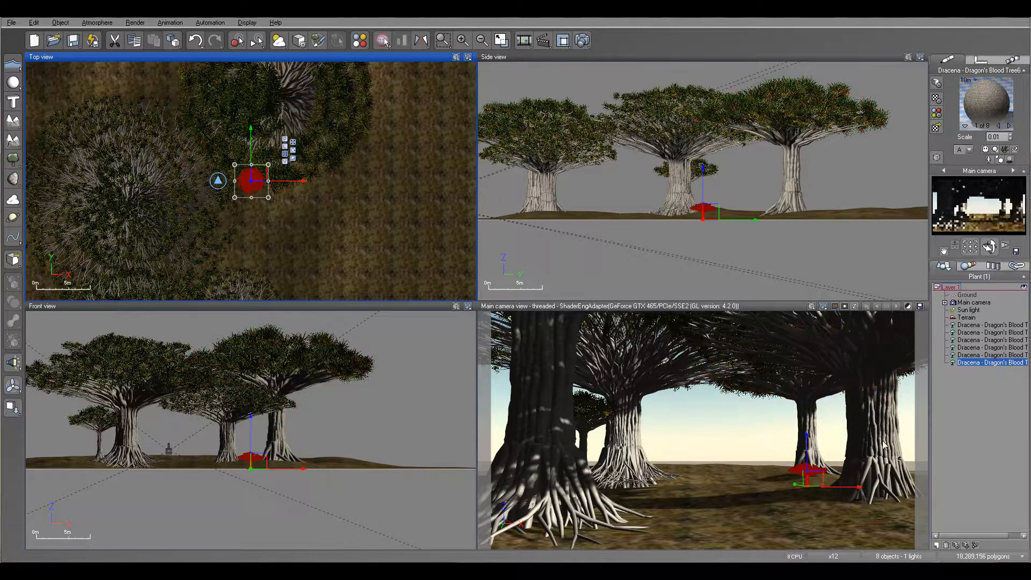
drag(268, 166, 173, 57)
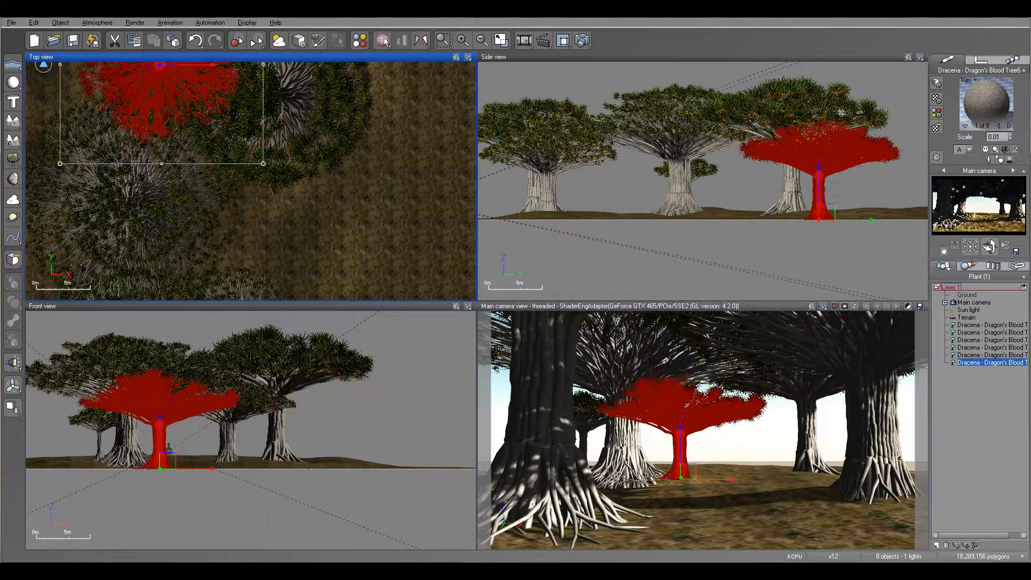
right_drag(815, 142, 630, 146)
drag(737, 101, 831, 32)
drag(704, 204, 782, 208)
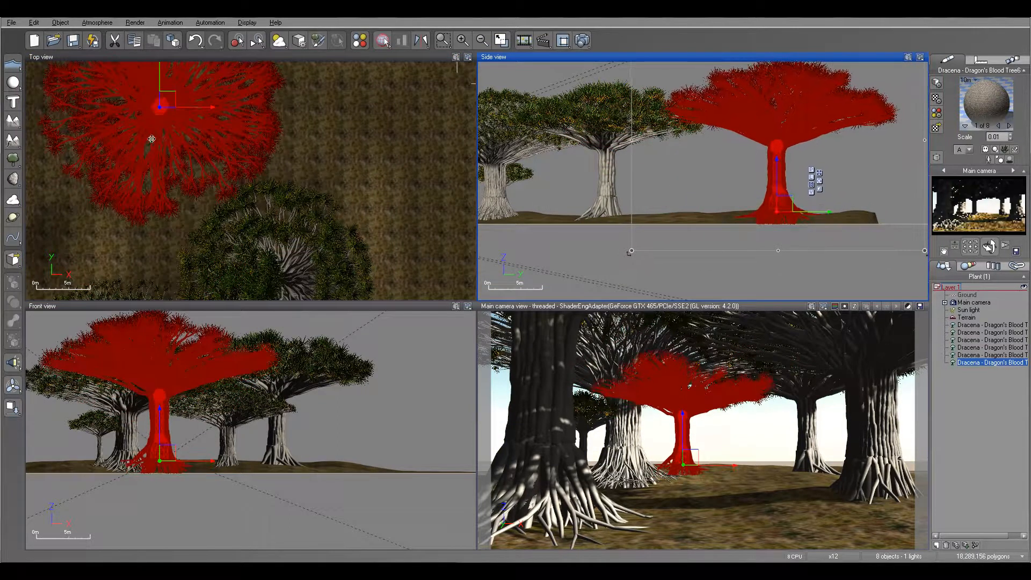
click(150, 106)
drag(150, 105, 377, 118)
Add a seventh Dragon's Blood Tree, enlarge it and place it in the background just beyond the terrain's rear edge.
click(13, 157)
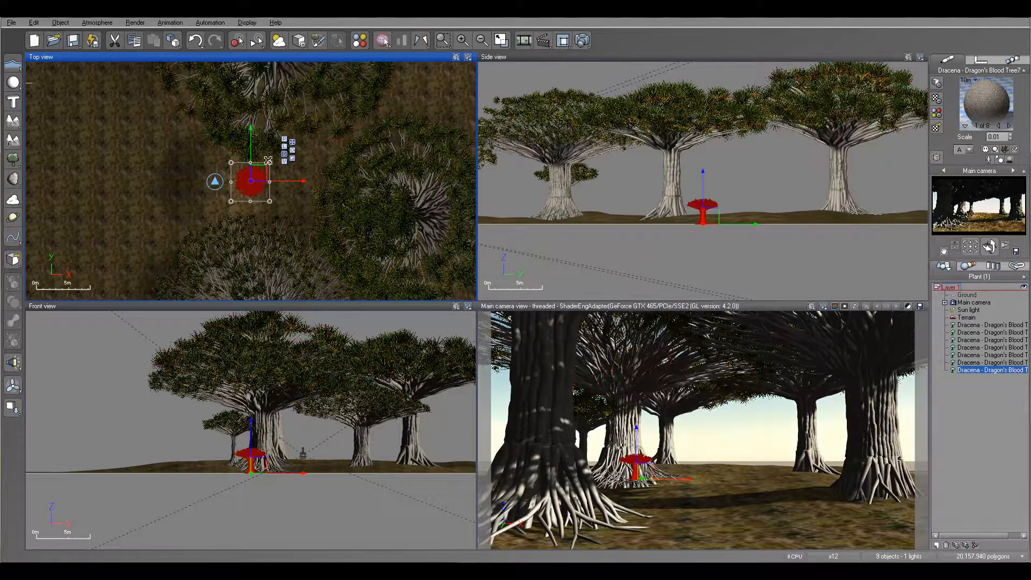
drag(545, 99, 752, 32)
drag(346, 77, 310, 123)
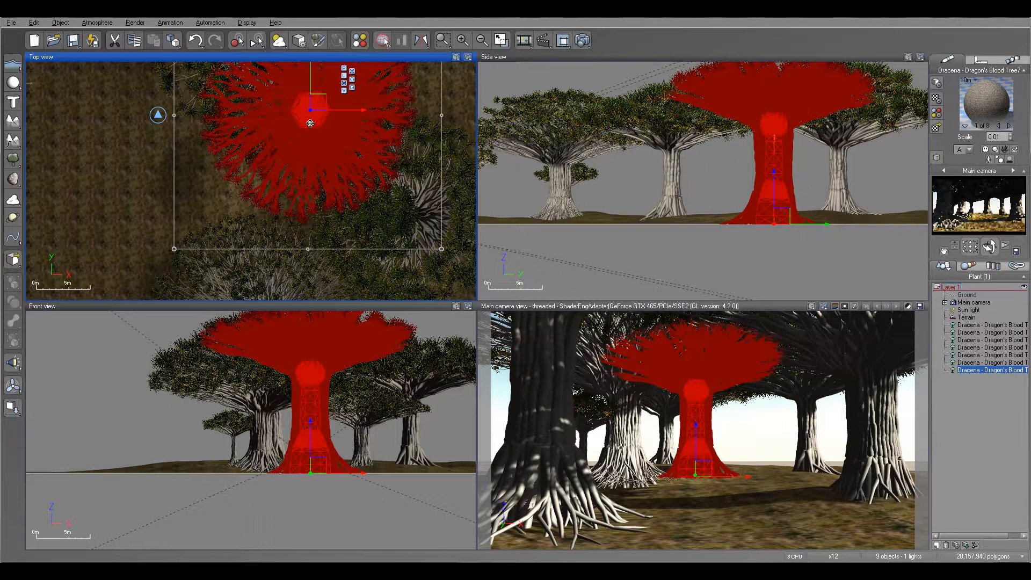
scroll(311, 124, down, 2)
drag(285, 213, 285, 79)
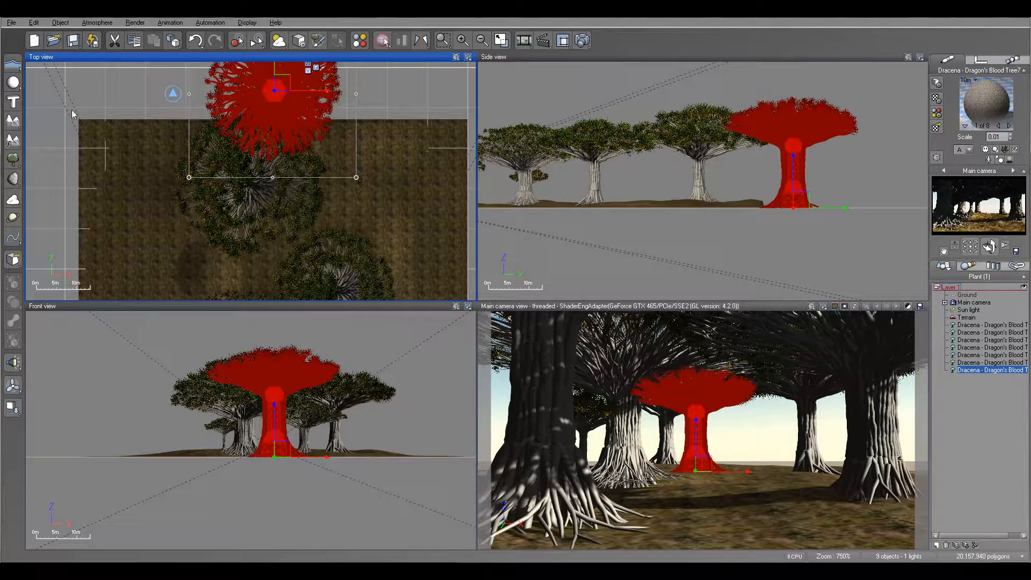
Add an eighth Dragon's Blood Tree, scale it up strongly and place it beyond the terrain's rear right corner.
click(12, 158)
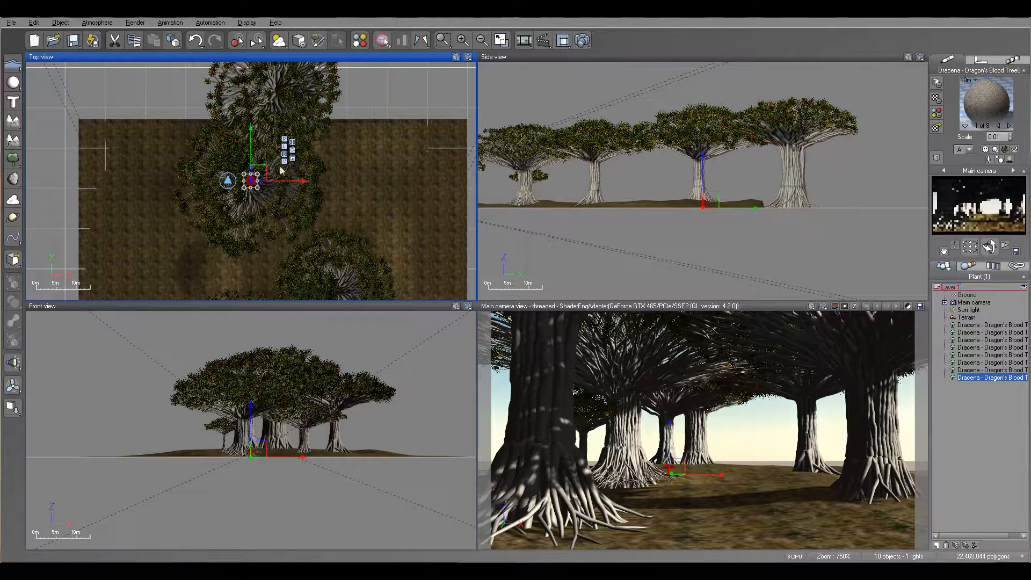
drag(259, 175, 661, 40)
right_drag(297, 235, 112, 283)
drag(183, 122, 313, 169)
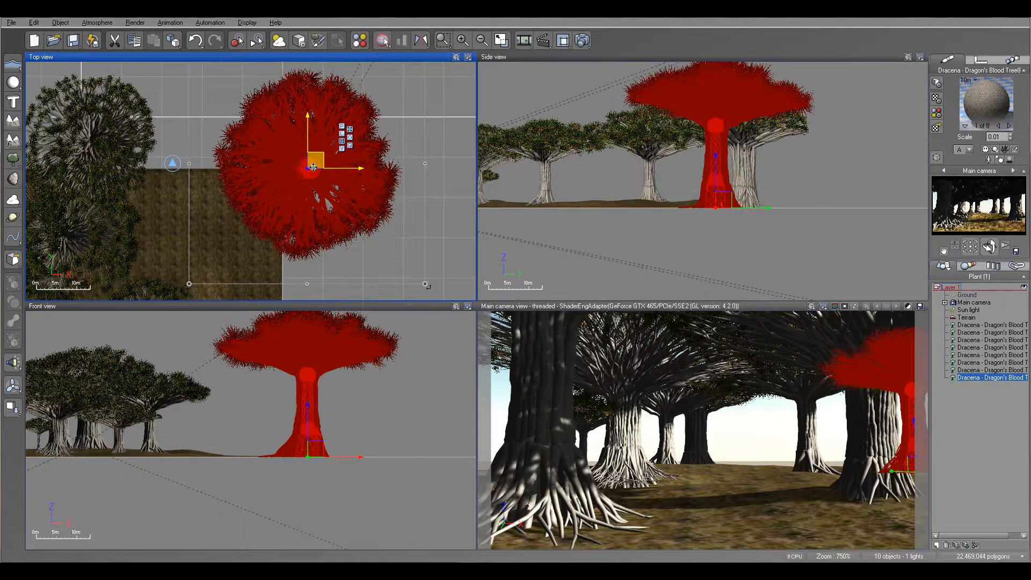
drag(189, 285, 143, 297)
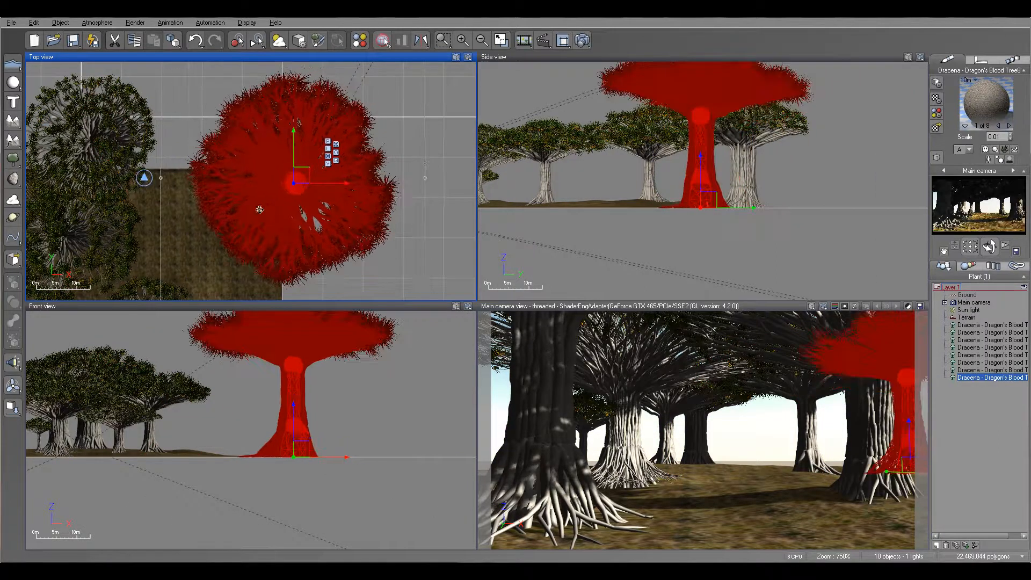
Duplicate the big rear right tree and position the copy directly behind it, slightly farther from the camera.
drag(303, 175, 265, 108)
drag(774, 203, 788, 196)
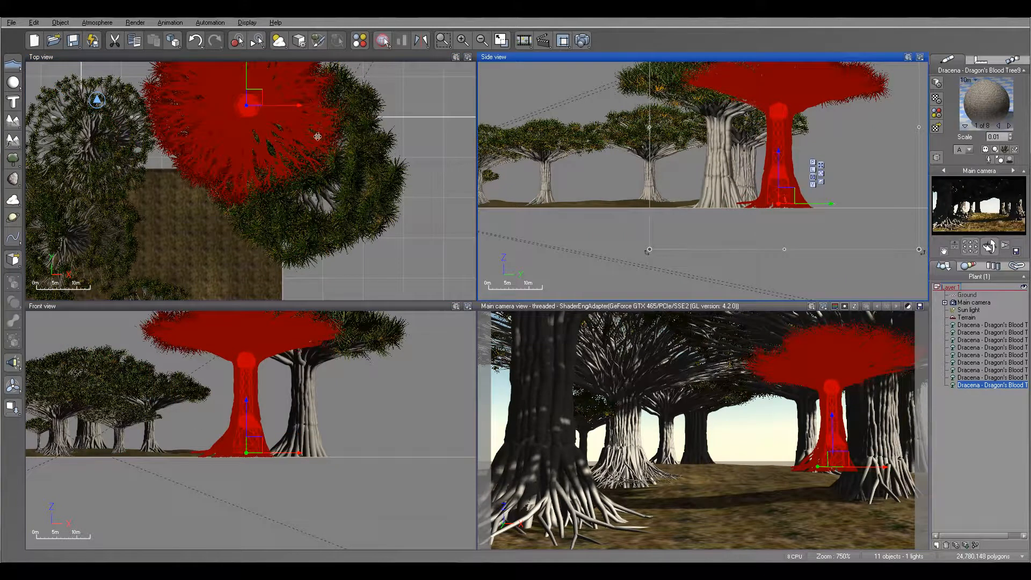
drag(248, 105, 265, 49)
Make three more copies of the big tree: one far left, one behind the terrain and one deeper in the right background.
right_drag(226, 144, 389, 264)
scroll(448, 193, down, 2)
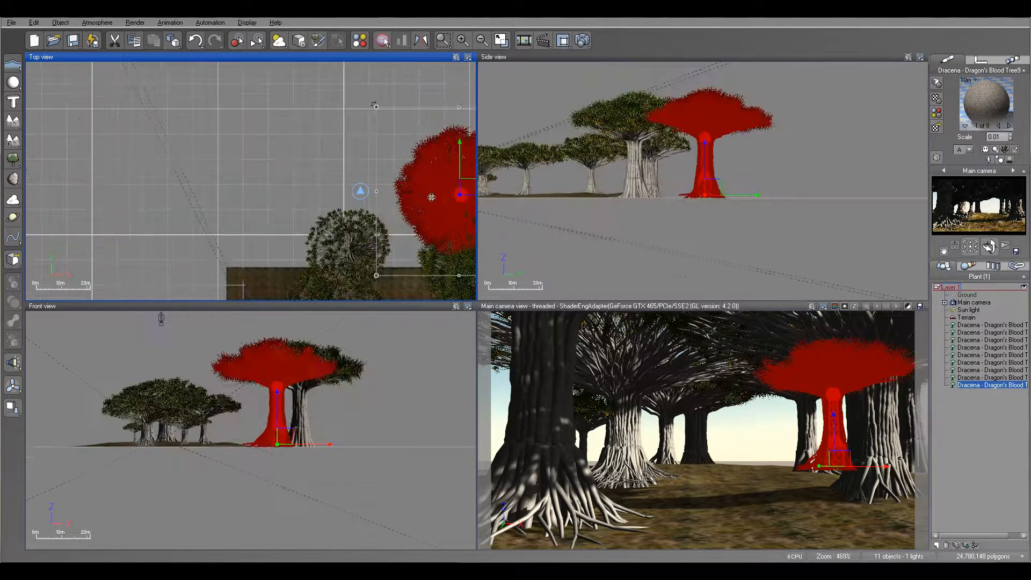
alt+drag(470, 186, 204, 195)
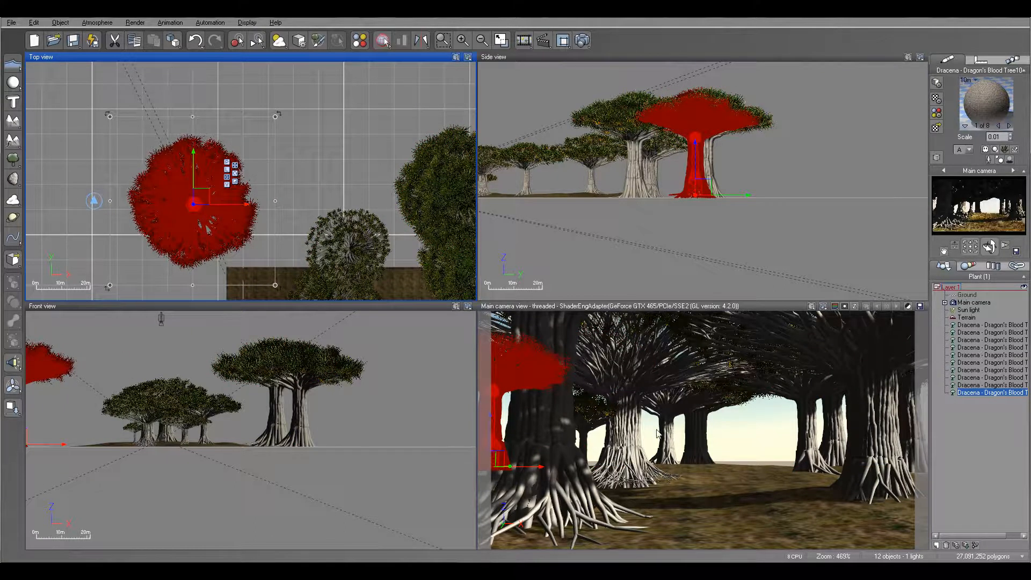
alt+drag(200, 196, 307, 50)
right_drag(328, 138, 203, 323)
alt+drag(181, 238, 358, 85)
Duplicate the deepest background tree once more and place the copy to its left and farther back, closing the gap.
right_drag(352, 100, 344, 215)
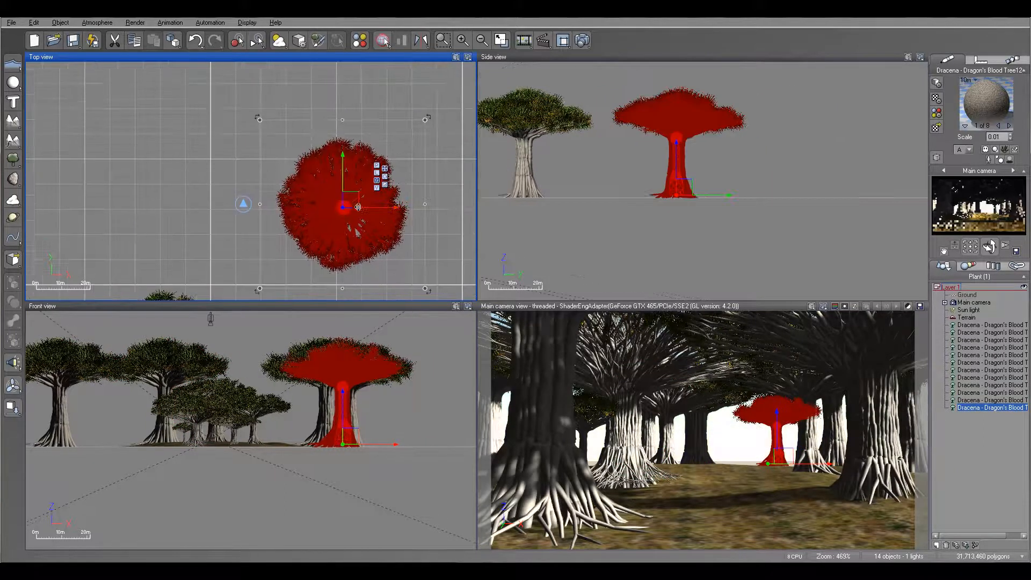
alt+drag(347, 199, 256, 169)
drag(336, 86, 275, 131)
drag(264, 173, 271, 172)
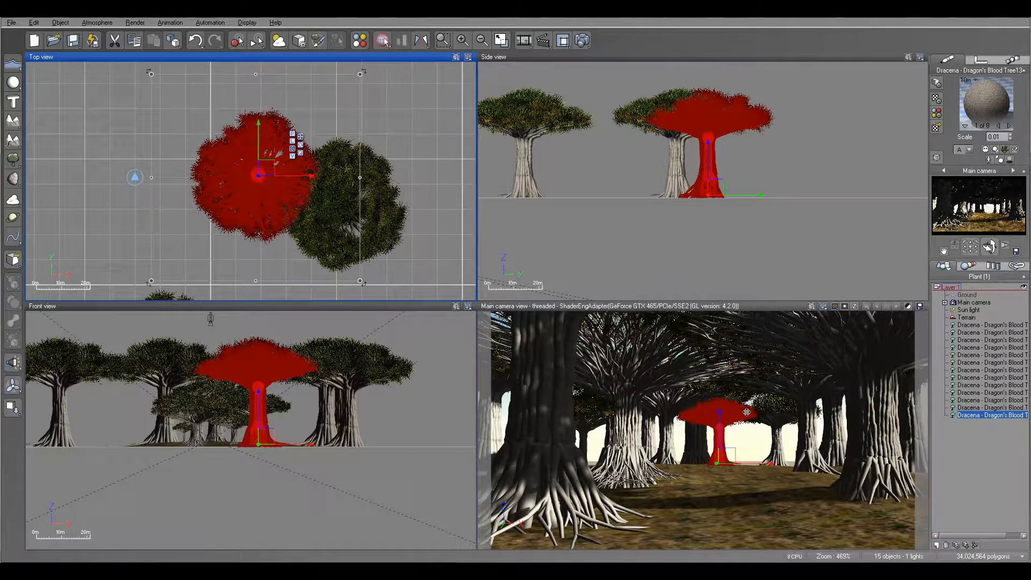
drag(264, 173, 264, 128)
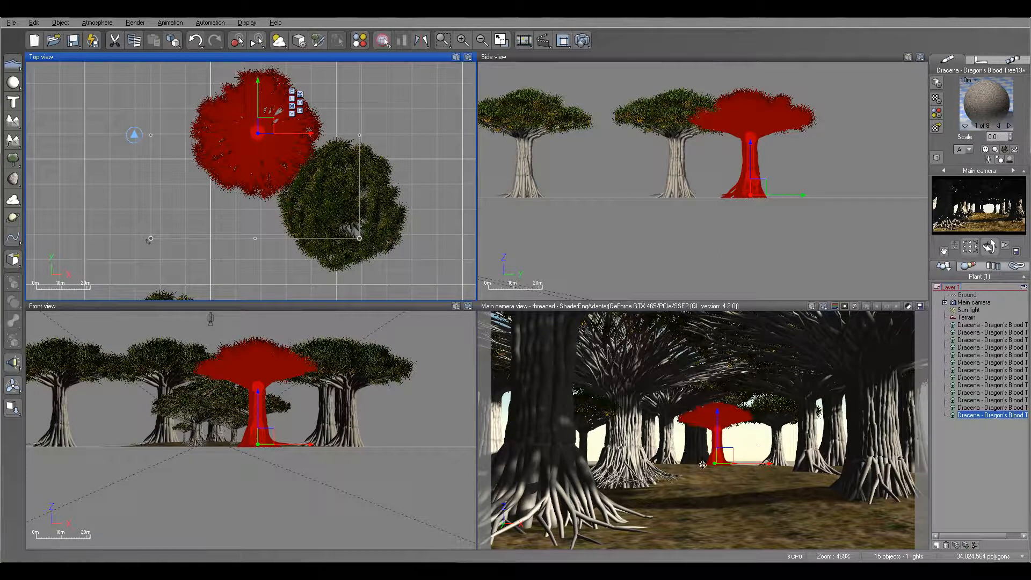
Import outpost.pz3 from the SpaceTutorial folder with figures grouped as single meshes and only frame 0 of the animation.
click(986, 303)
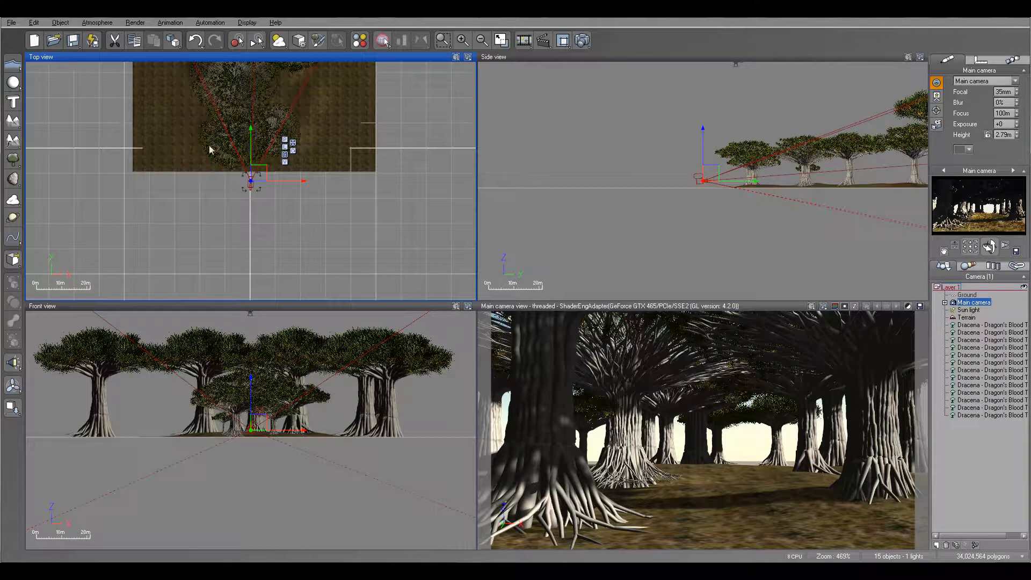
scroll(290, 167, up, 5)
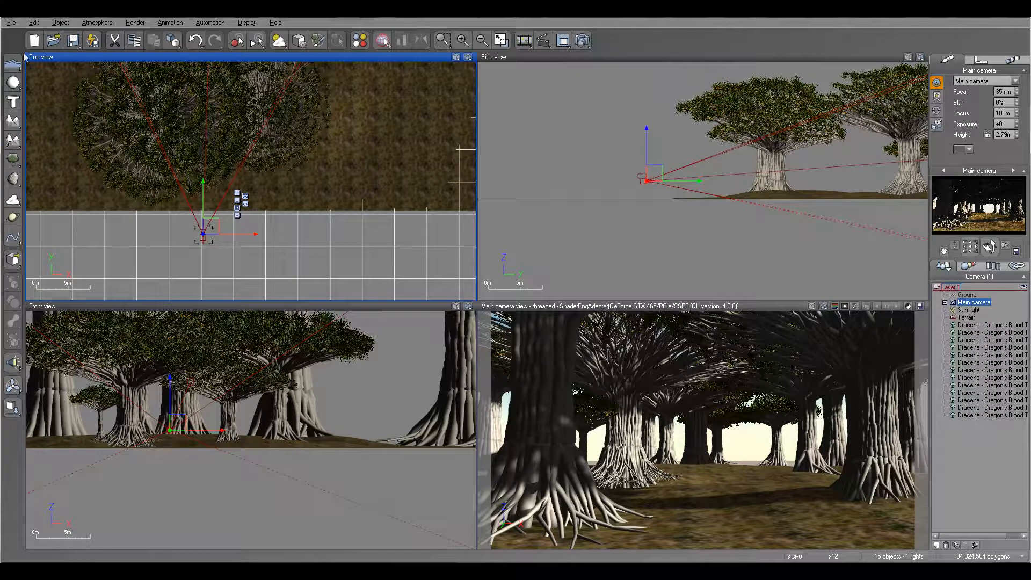
click(11, 23)
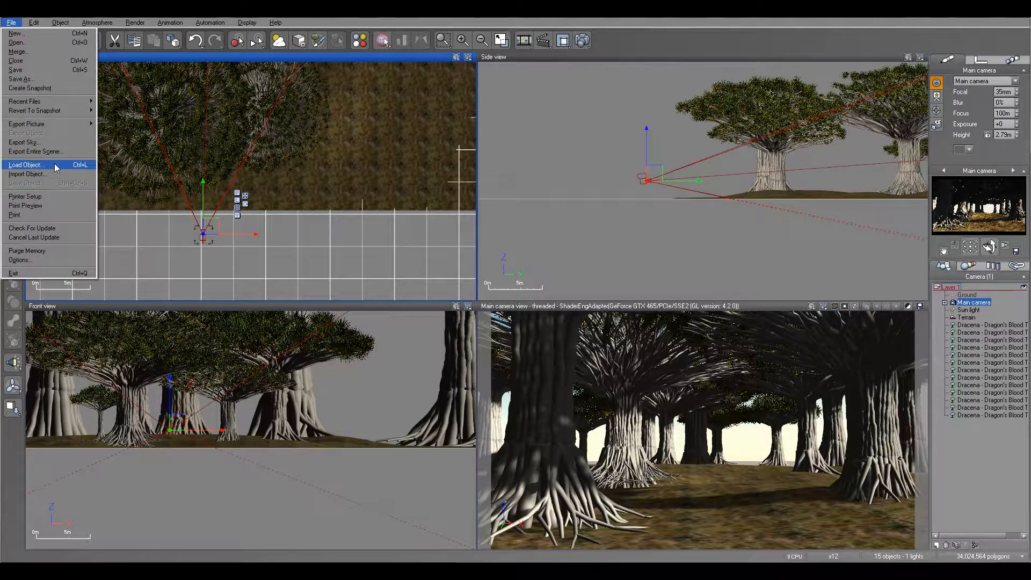
click(27, 174)
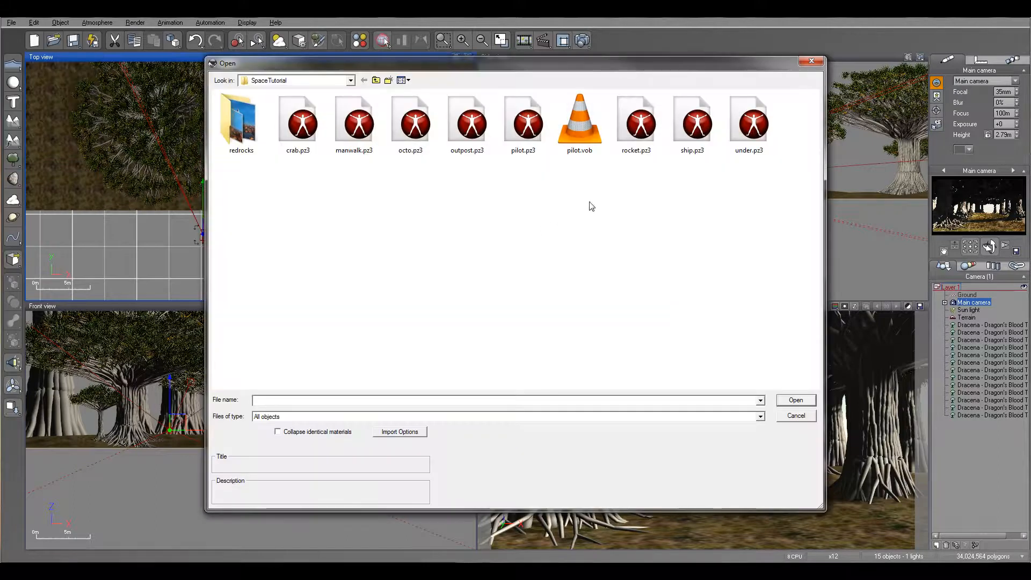
click(470, 135)
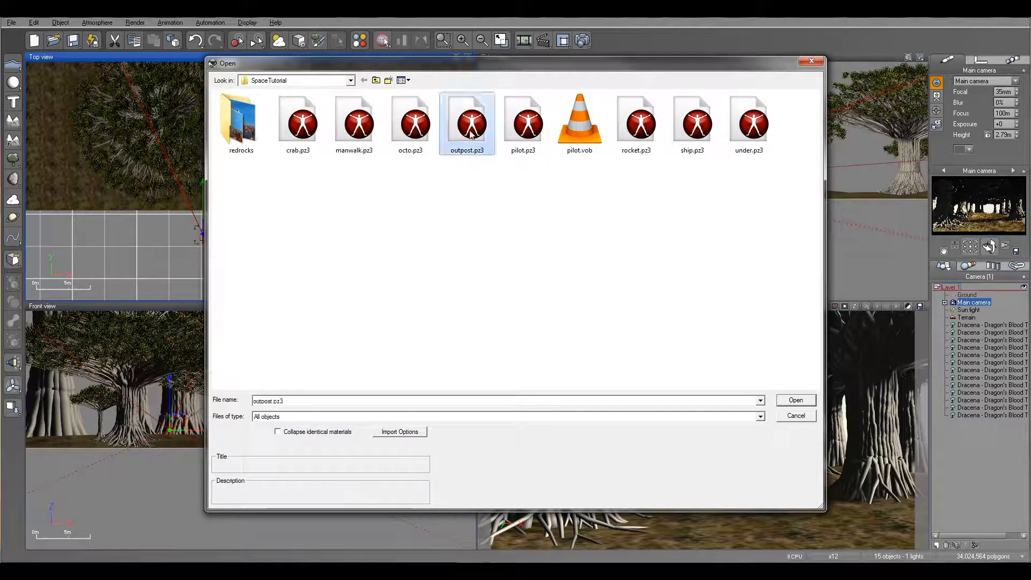
click(796, 400)
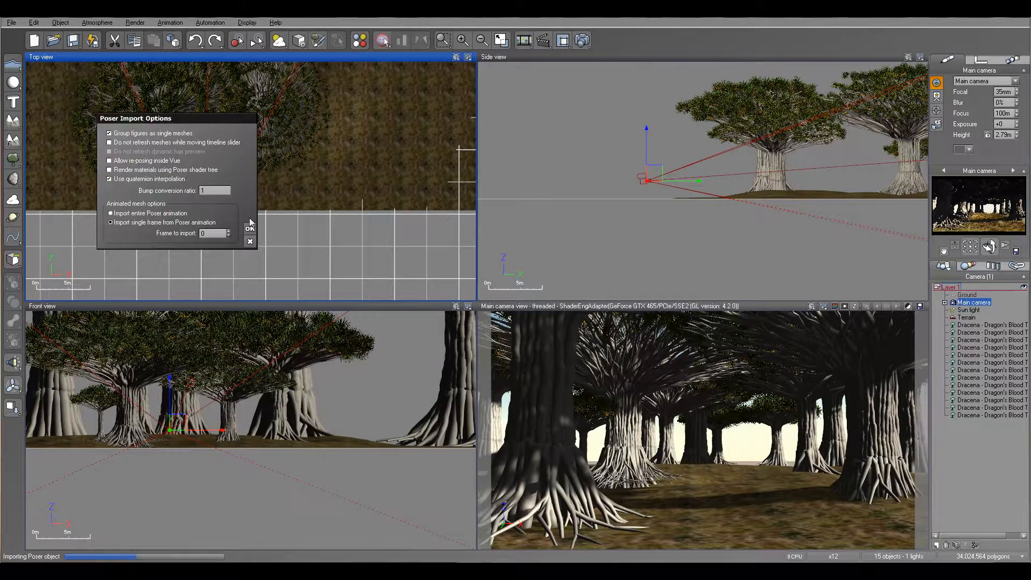
click(250, 230)
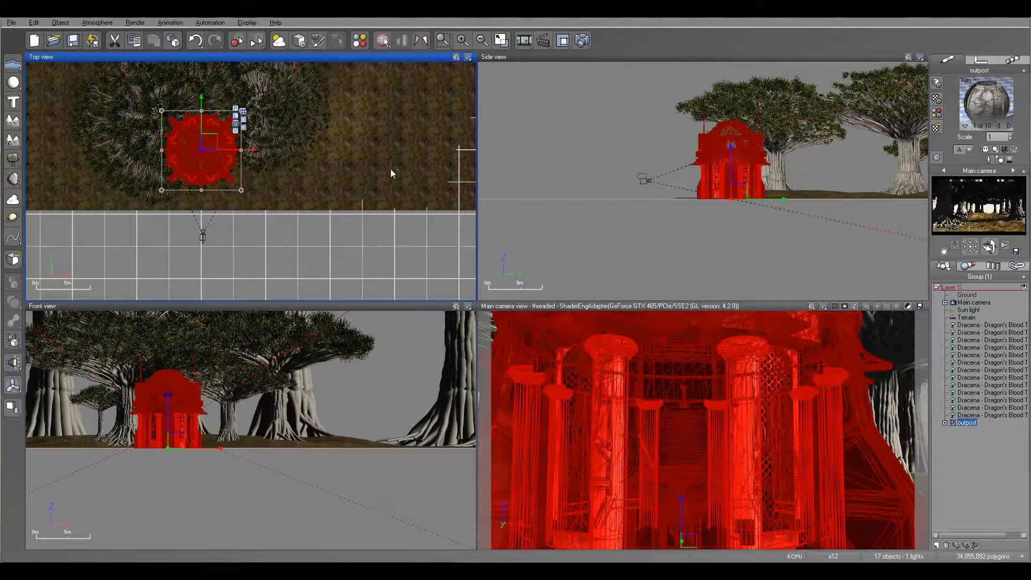
Move the outpost away from the camera into the grove, beside the right foreground tree.
right_drag(389, 229, 390, 230)
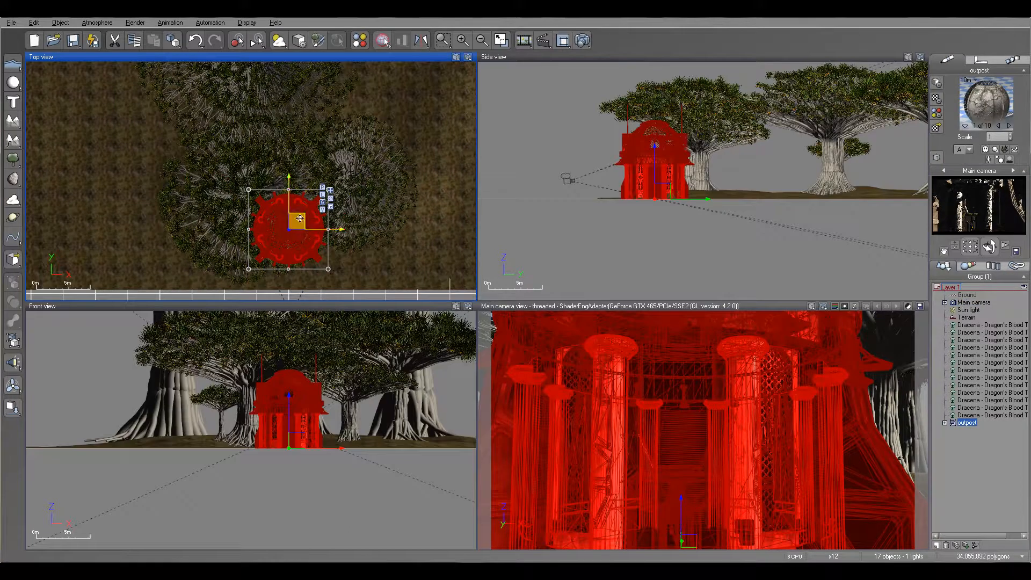
drag(297, 221, 315, 131)
drag(748, 189, 766, 189)
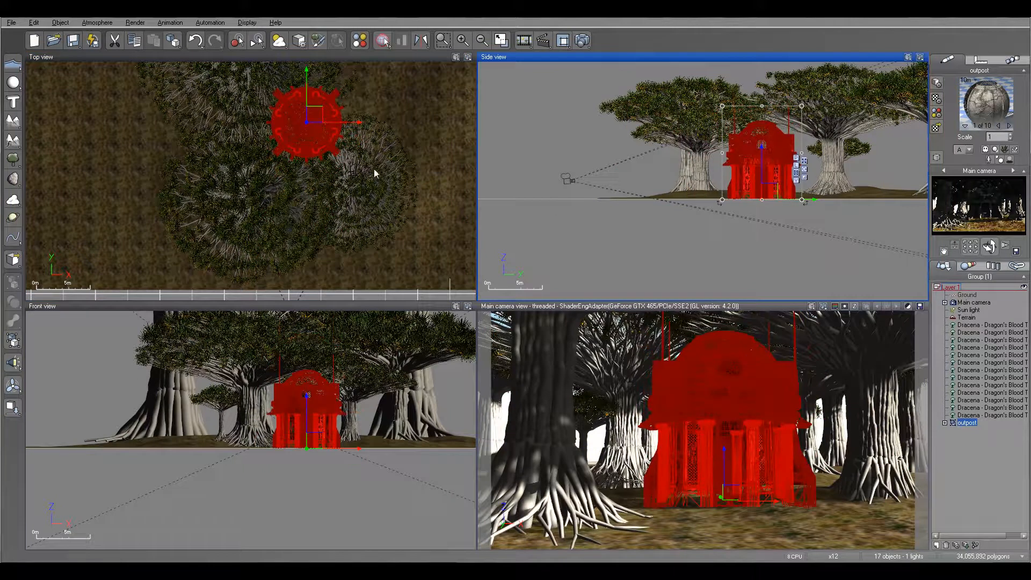
scroll(375, 172, up, 3)
right_drag(327, 120, 218, 241)
drag(234, 205, 291, 146)
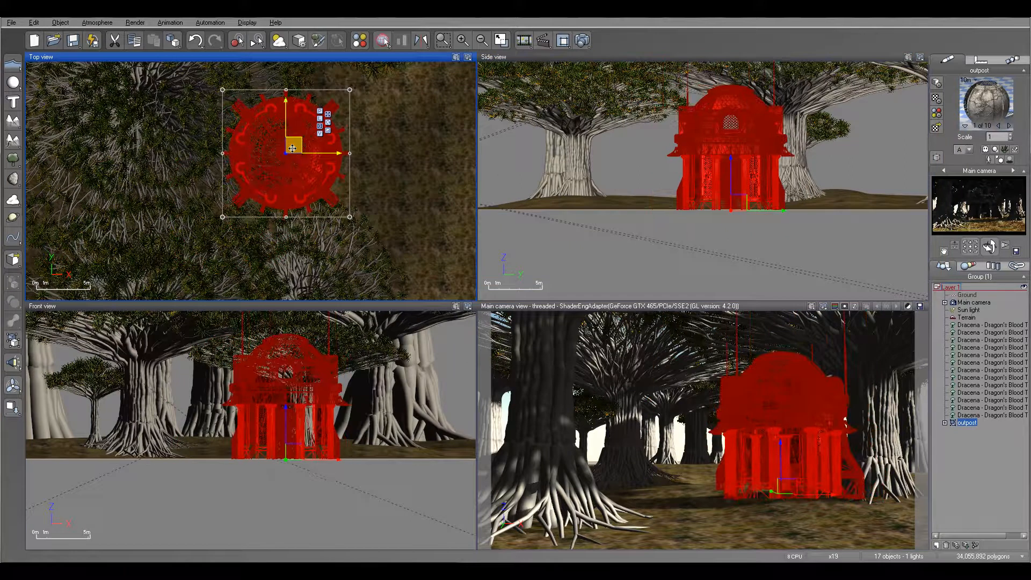
Rotate the outpost about its vertical axis and raise its base to the terrain surface.
drag(353, 220, 232, 154)
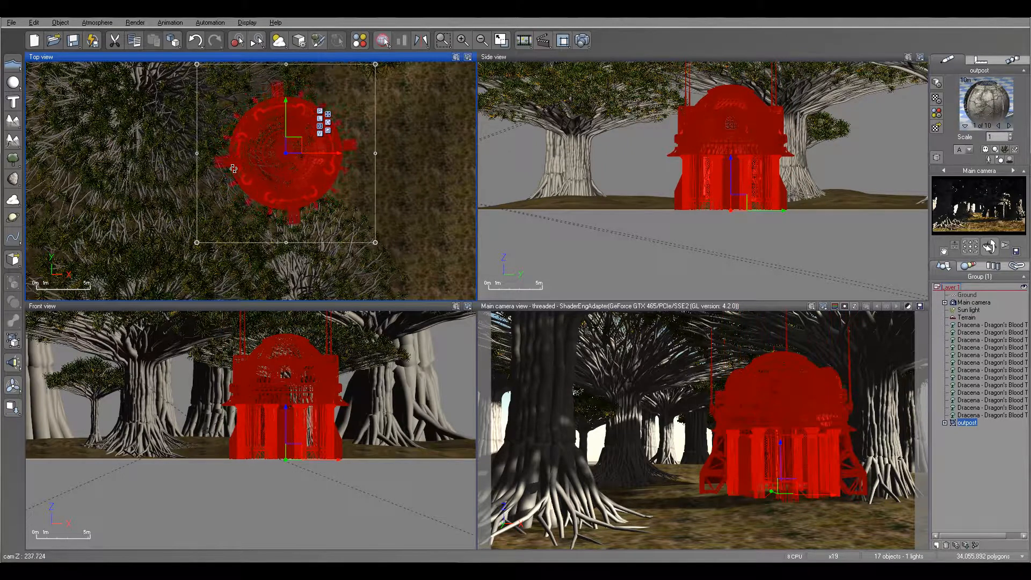
drag(235, 190, 385, 147)
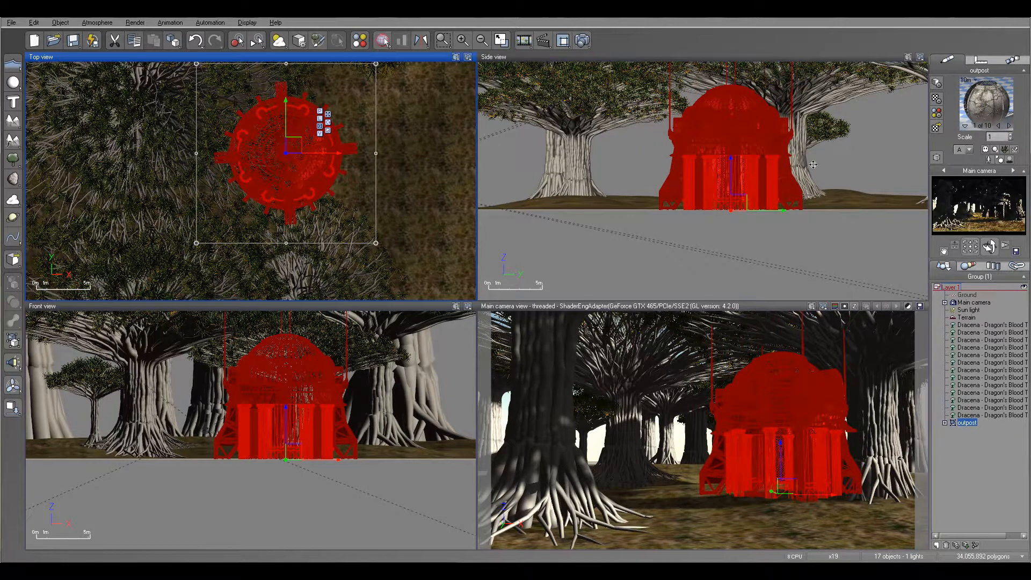
right_drag(741, 173, 686, 177)
scroll(686, 176, up, 3)
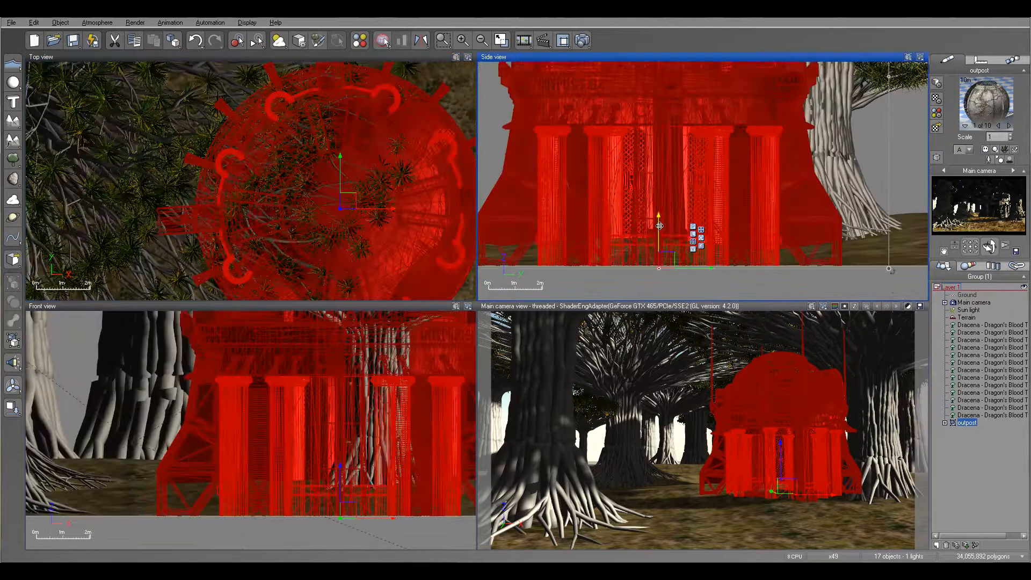
scroll(666, 208, down, 2)
drag(667, 208, 667, 211)
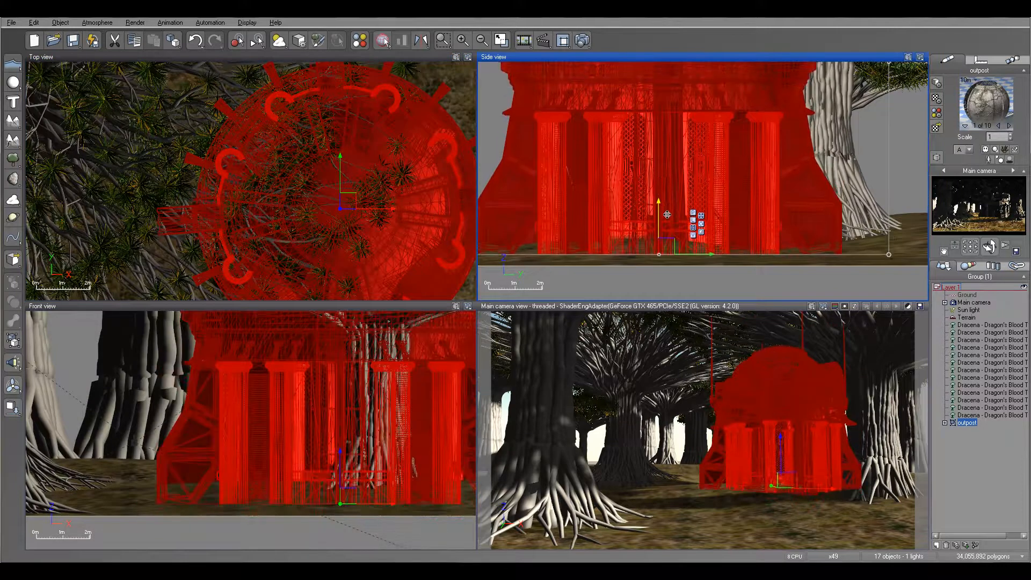
Shift the outpost sideways toward the right foreground tree, run a test render of the main camera view and close it.
right_drag(417, 183, 316, 77)
drag(256, 94, 338, 99)
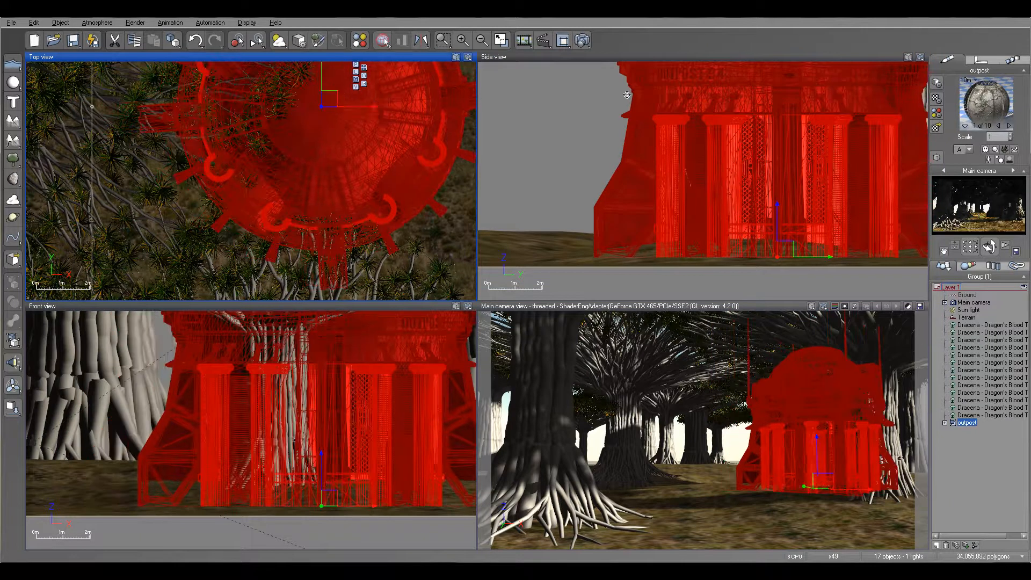
scroll(432, 173, down, 3)
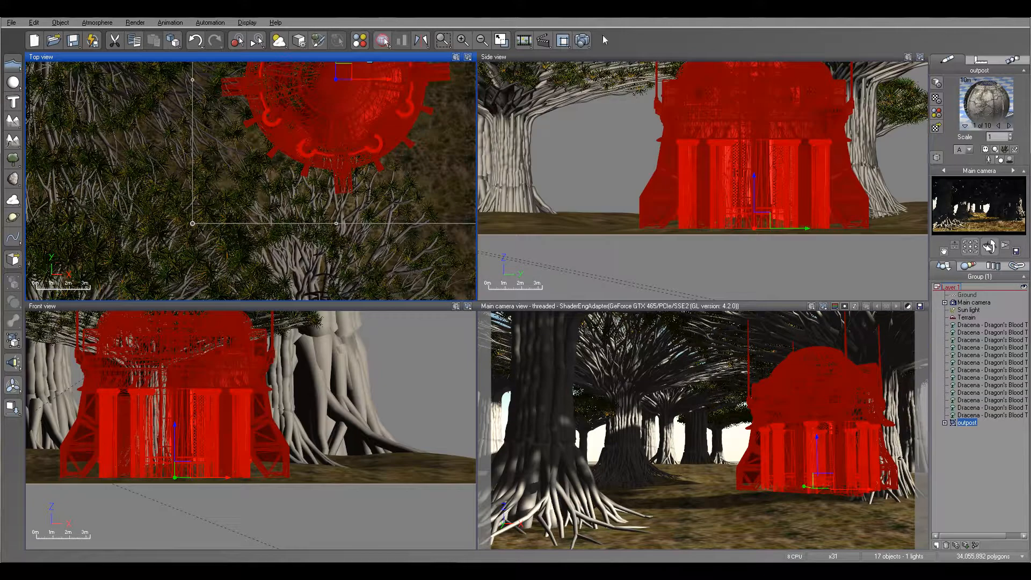
click(584, 40)
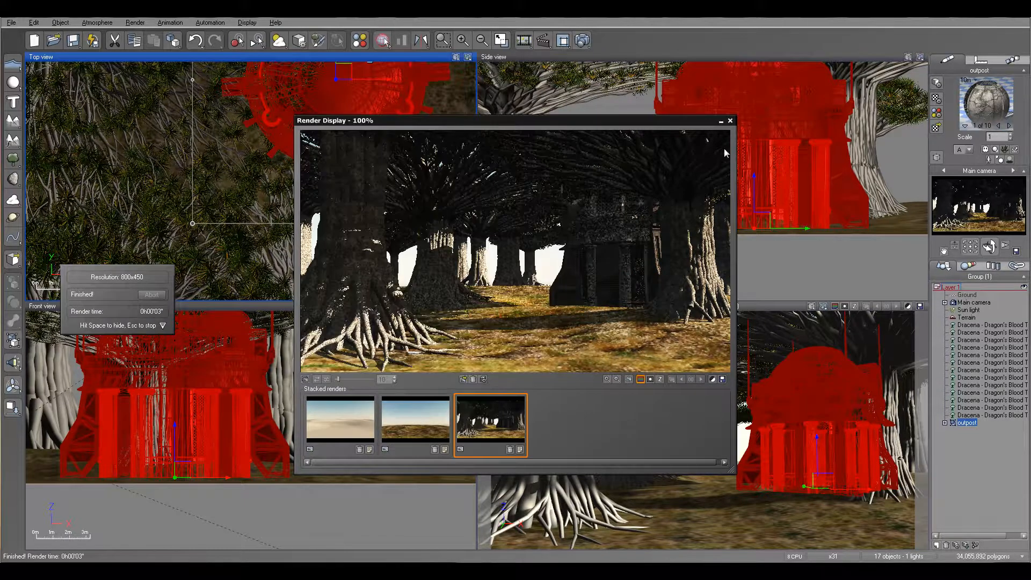
click(729, 121)
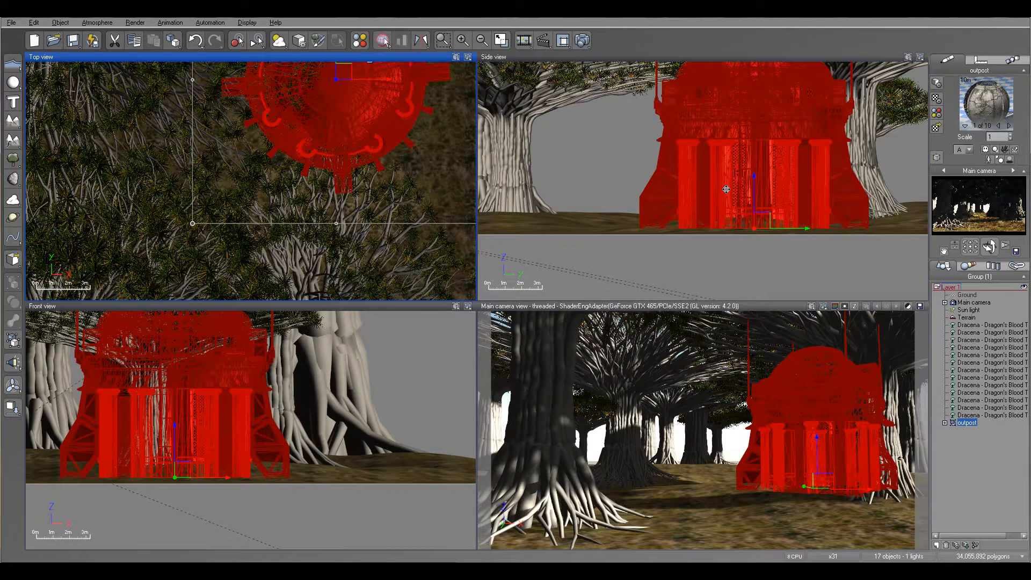
Move the outpost far back between the distant background trees and lower it to ground level.
scroll(423, 191, down, 10)
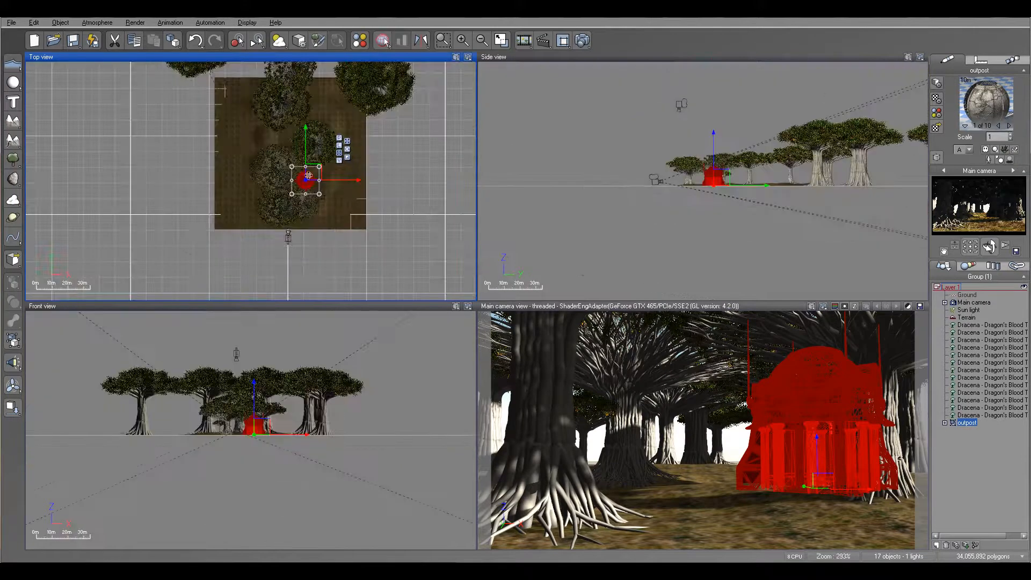
right_drag(394, 121, 406, 231)
drag(324, 289, 346, 71)
right_drag(901, 212, 745, 213)
scroll(745, 214, up, 4)
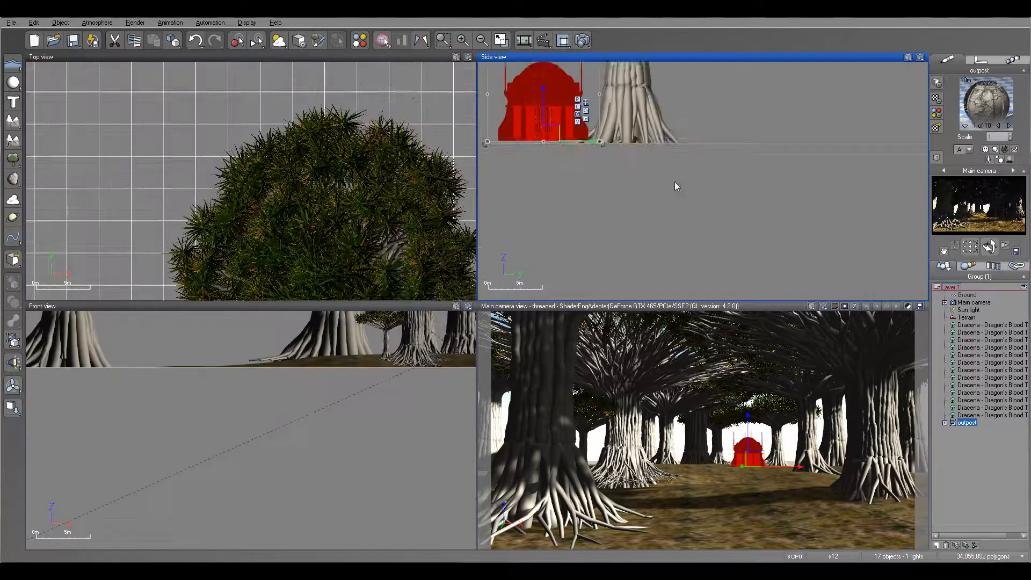
right_drag(630, 164, 750, 243)
drag(674, 215, 674, 213)
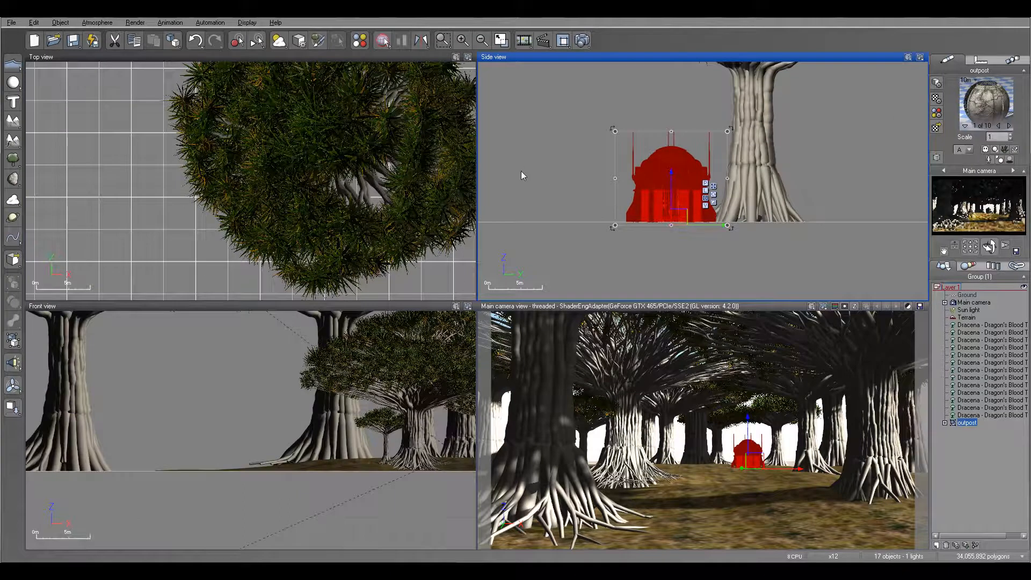
right_drag(348, 217, 372, 117)
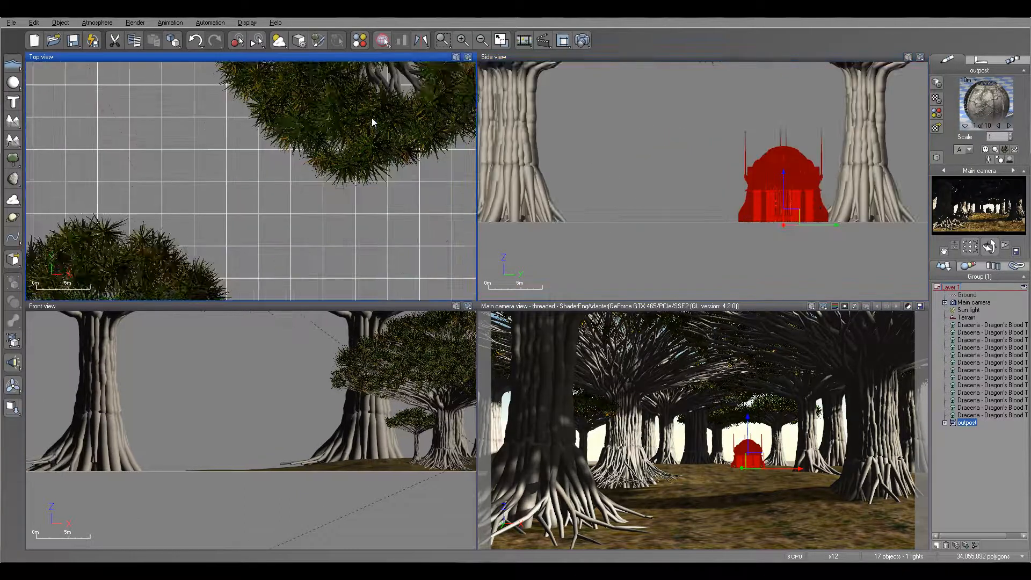
scroll(371, 118, down, 4)
right_drag(322, 237, 264, 68)
scroll(370, 171, up, 10)
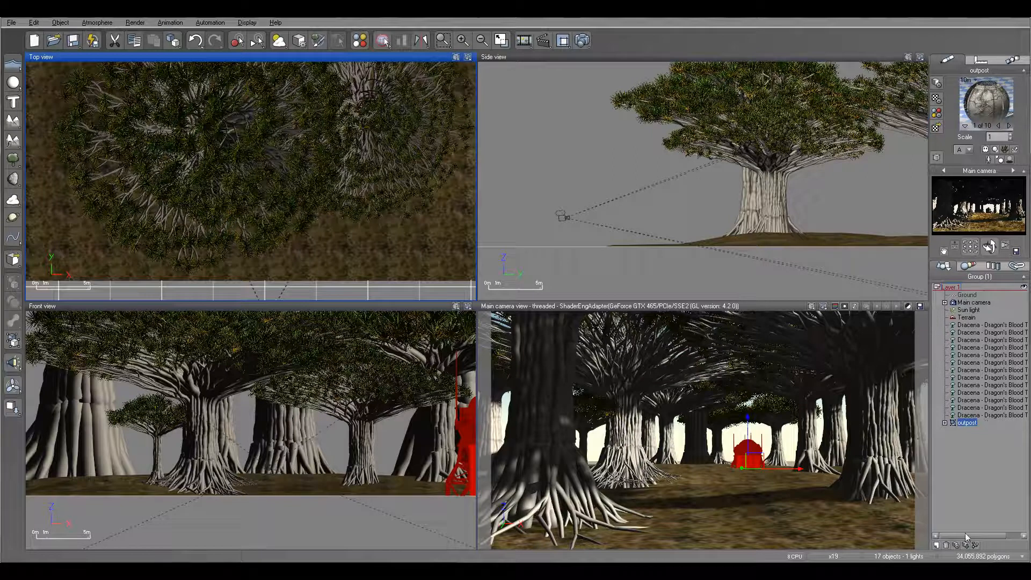
Create a second layer, move all the Dragon's Blood Trees and the outpost into it, and hide that layer.
click(936, 545)
click(1019, 416)
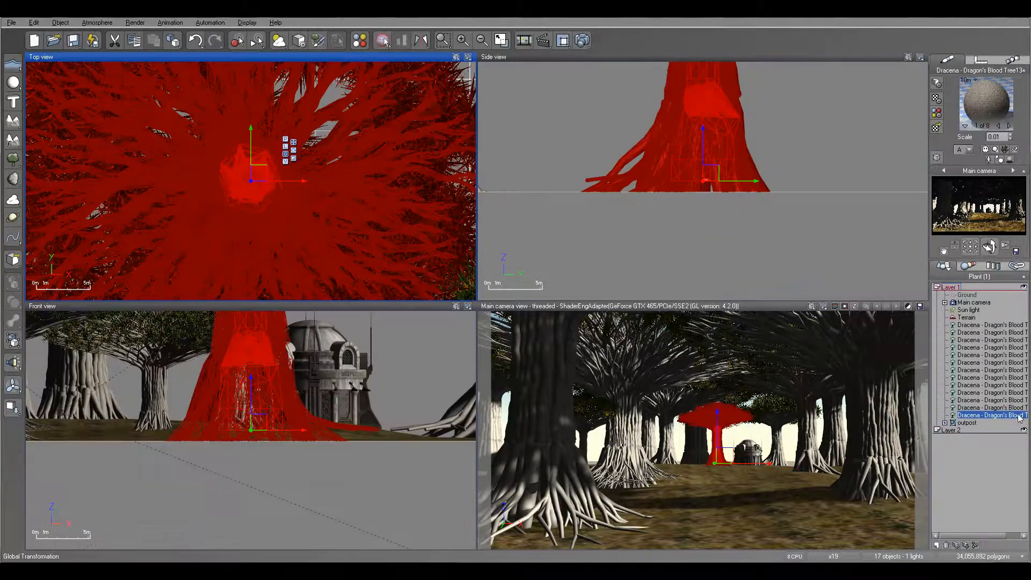
shift+click(981, 325)
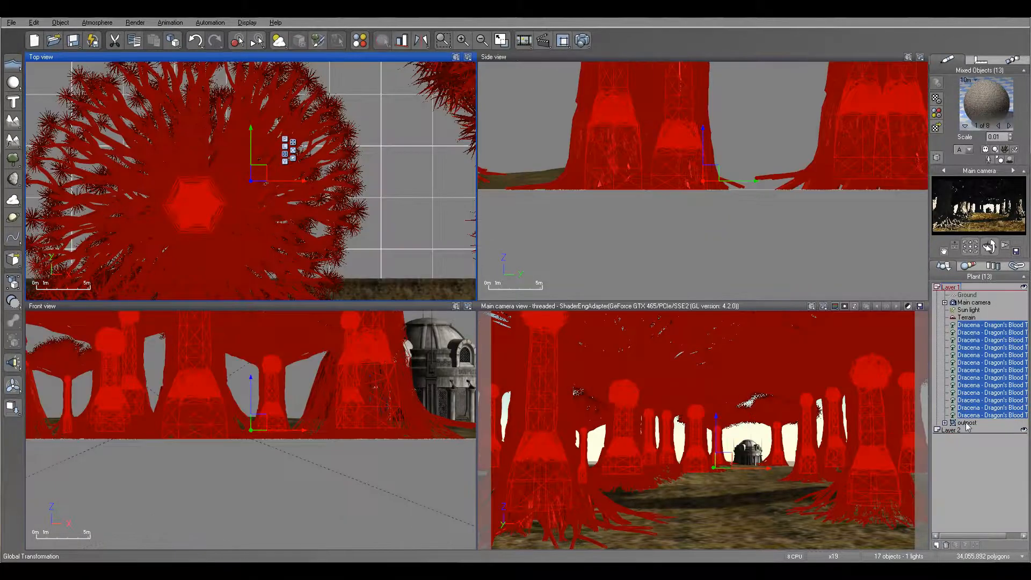
ctrl+click(967, 423)
drag(985, 434, 987, 431)
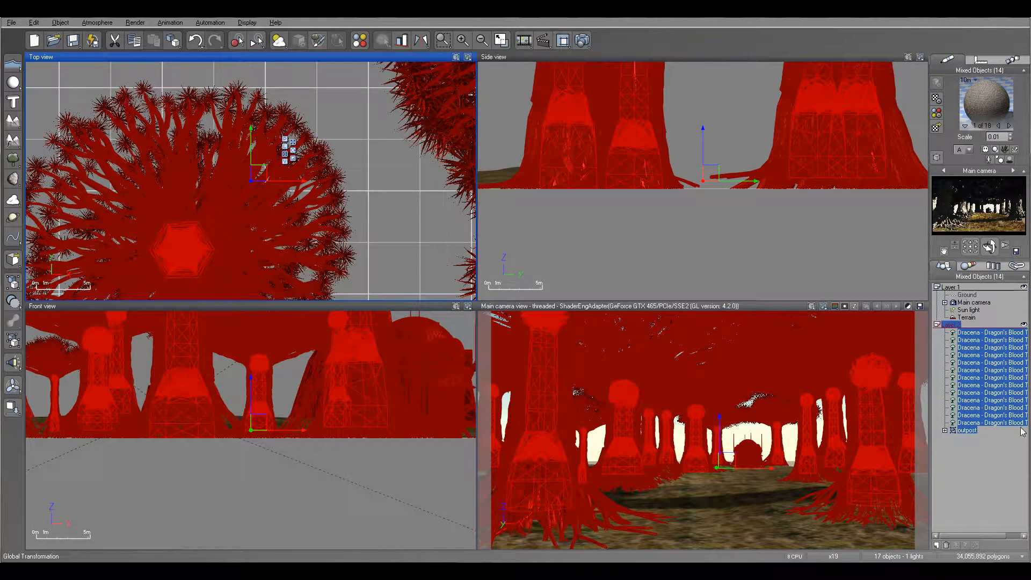
click(1024, 325)
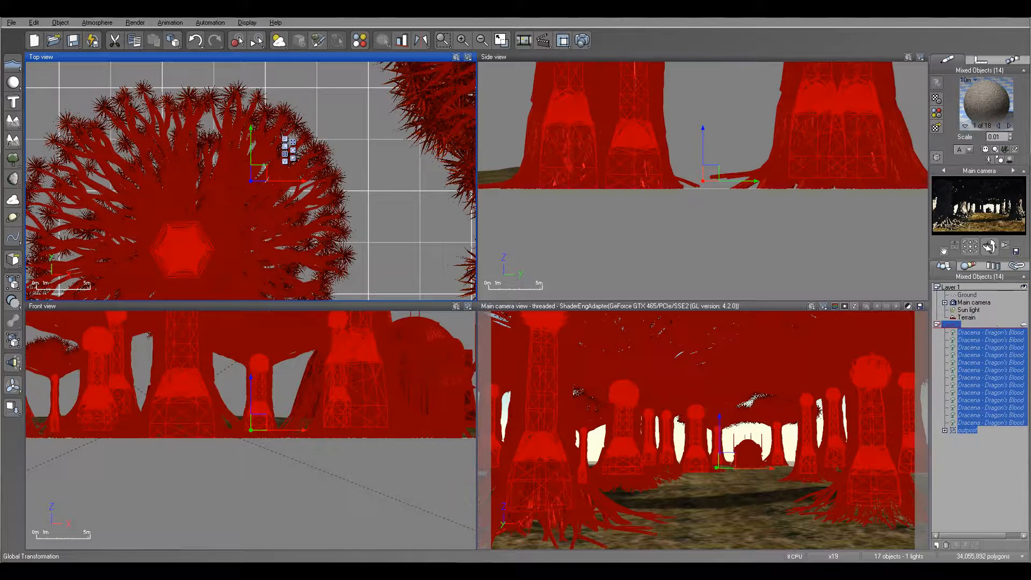
Convert the terrain's Grass Field material to the EcoSystem type.
click(967, 318)
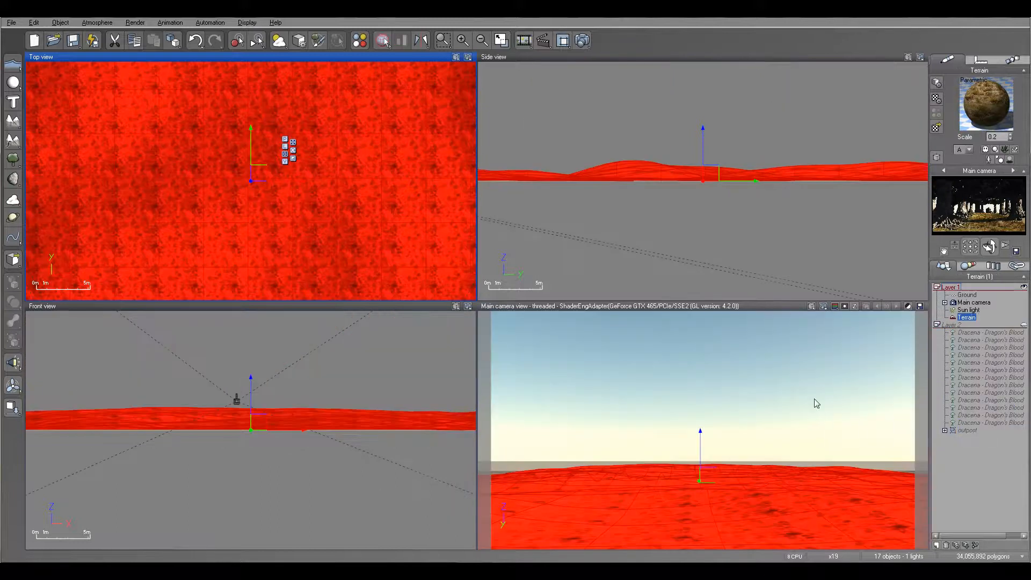
scroll(385, 165, down, 3)
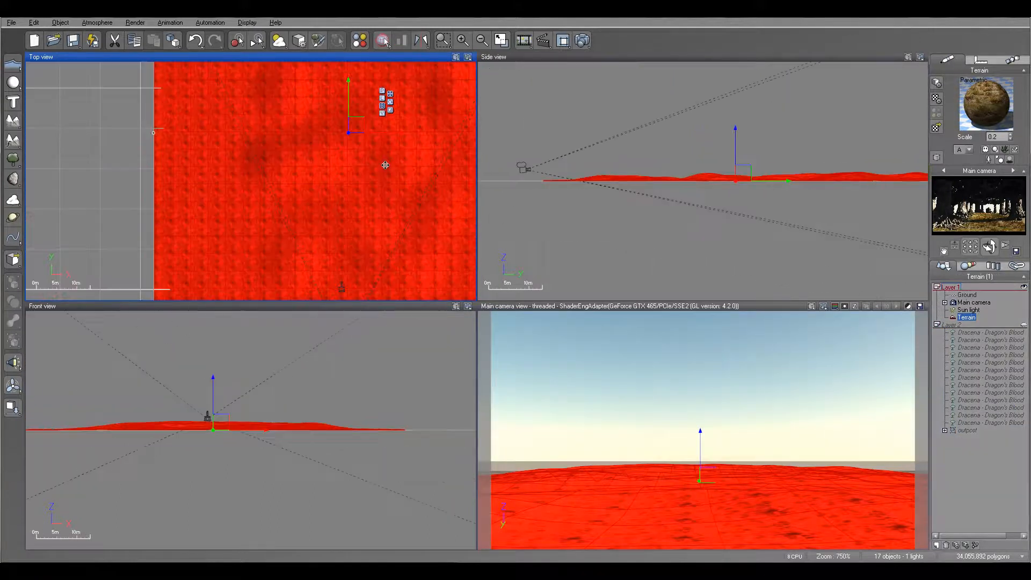
scroll(385, 164, down, 2)
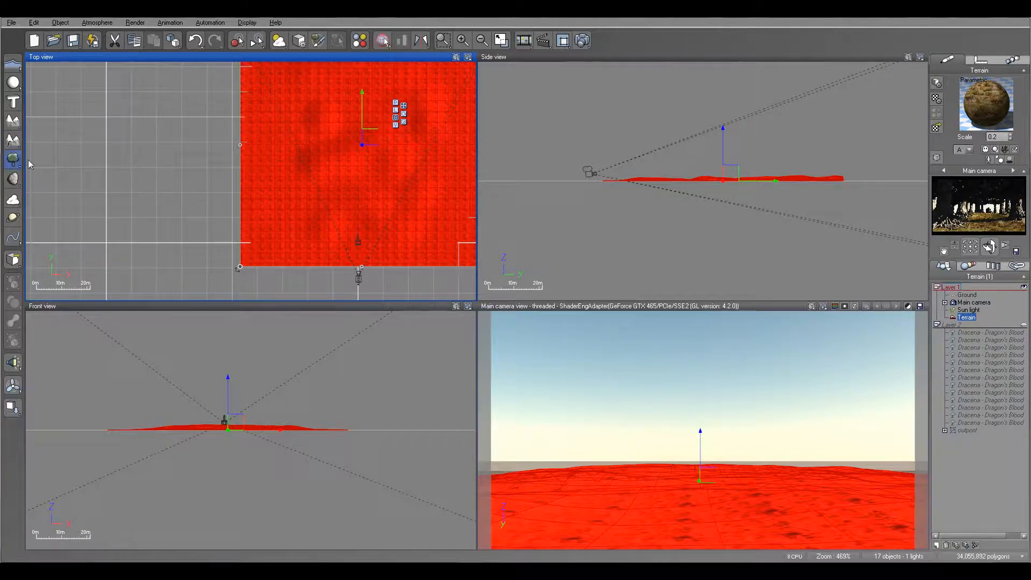
right_drag(438, 173, 419, 208)
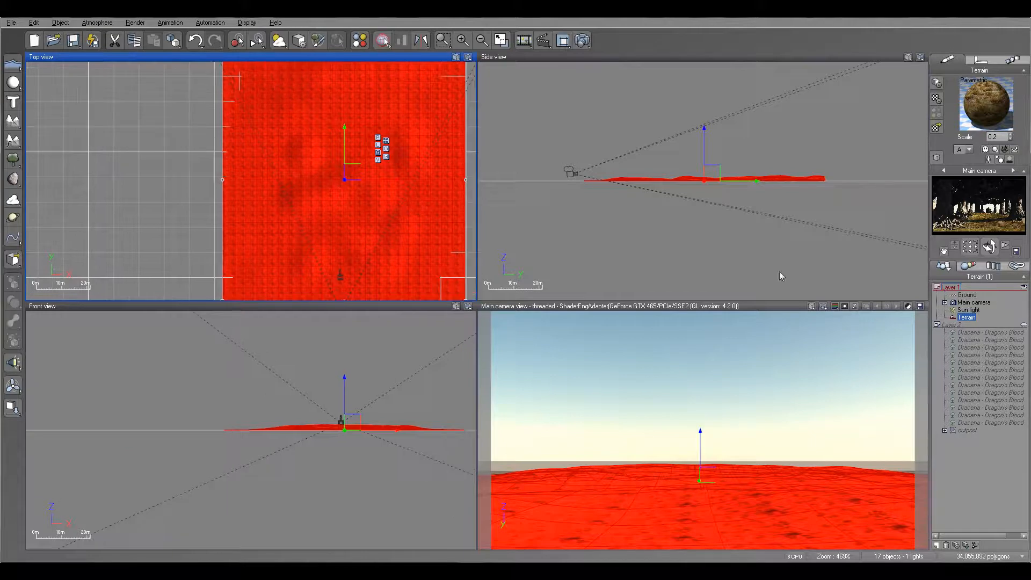
double_click(986, 103)
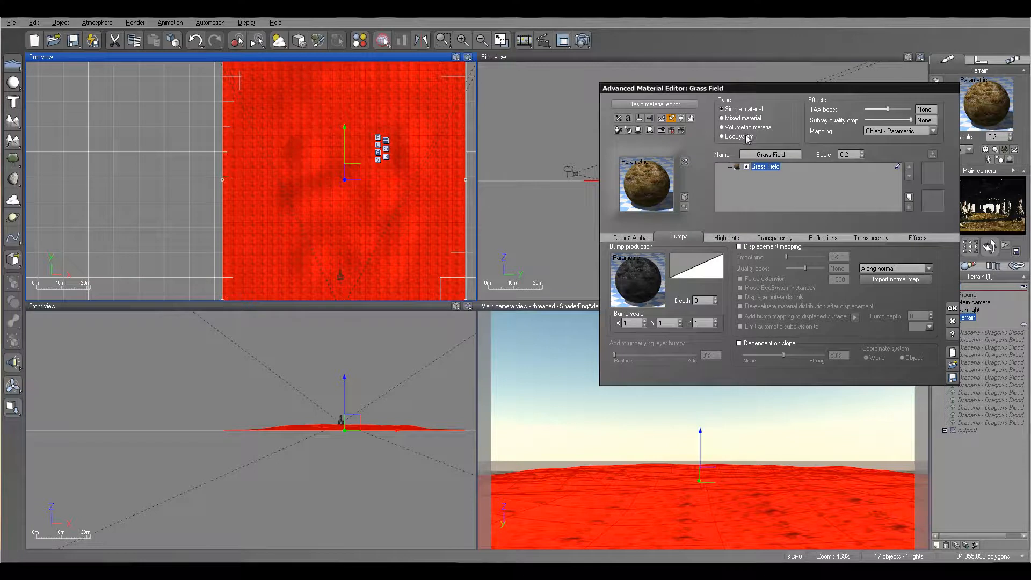
click(746, 138)
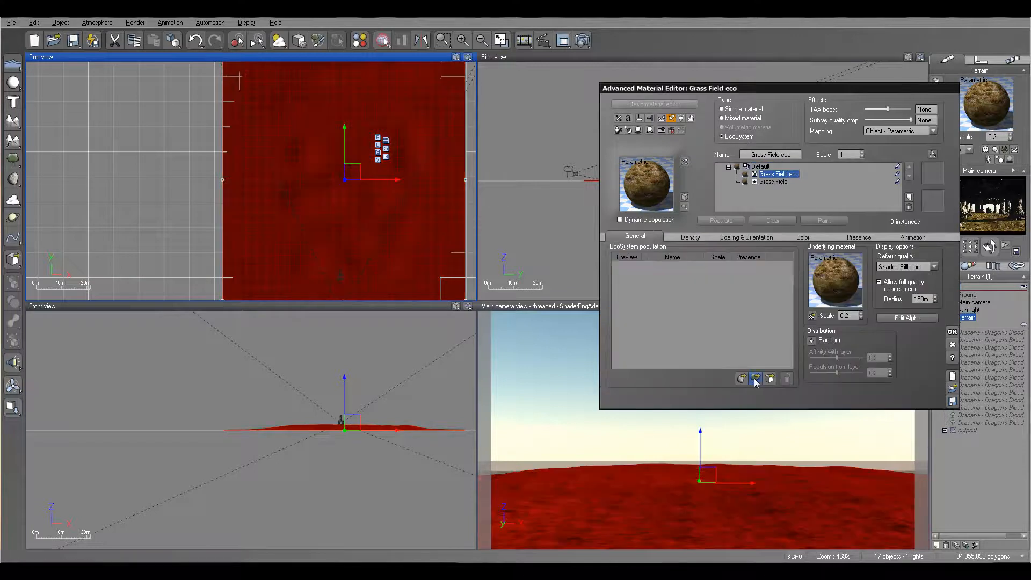
Add the Small Grassfield Plant from the Plants9 Grasses - Plants collection to the EcoSystem population.
click(755, 378)
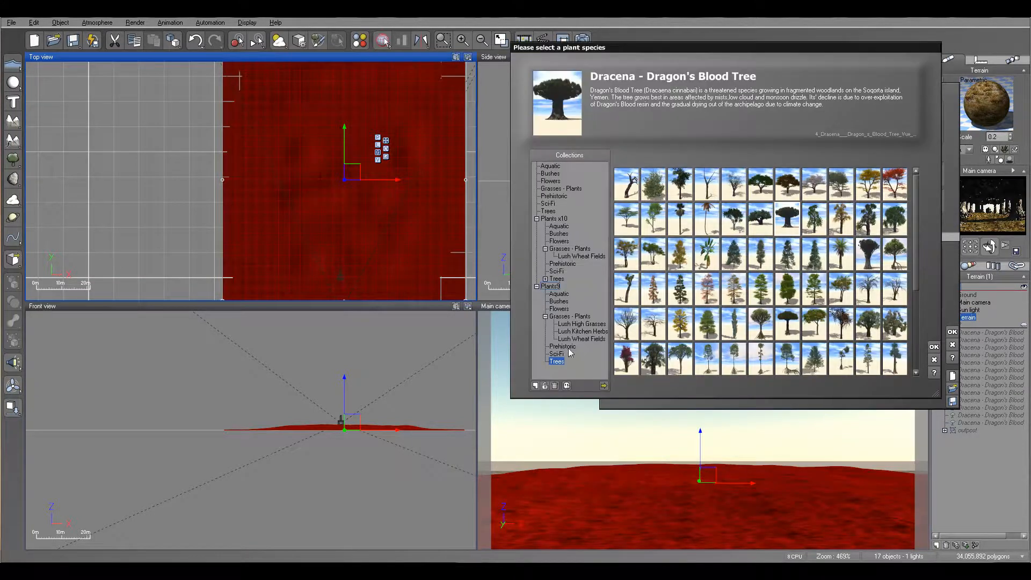
click(568, 317)
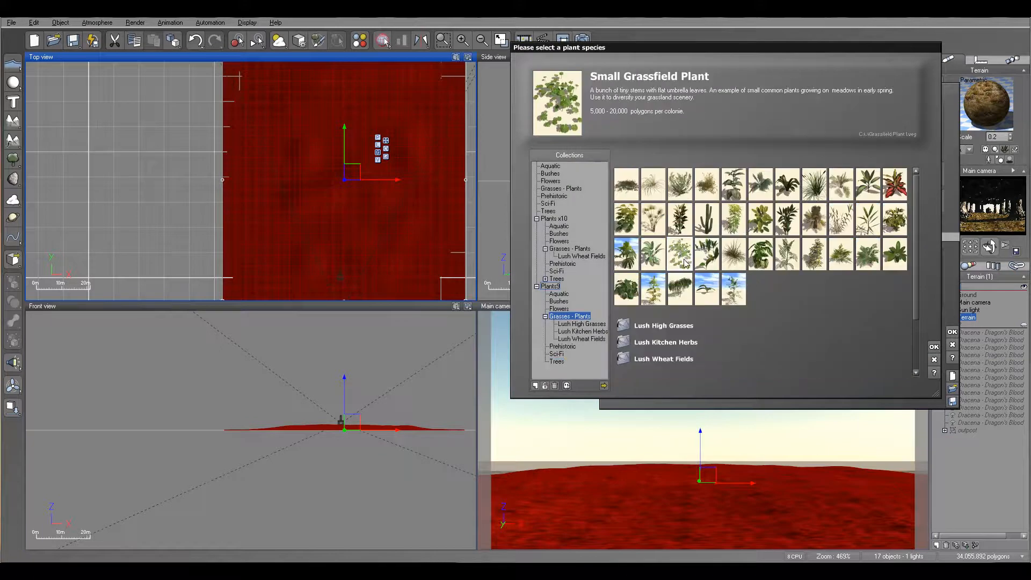
drag(677, 43, 896, 43)
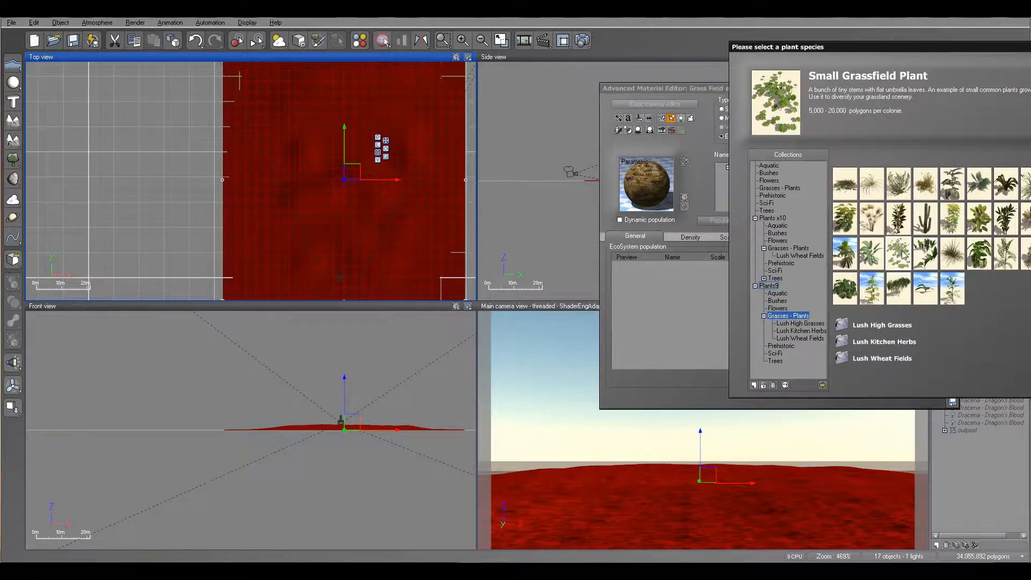
click(709, 308)
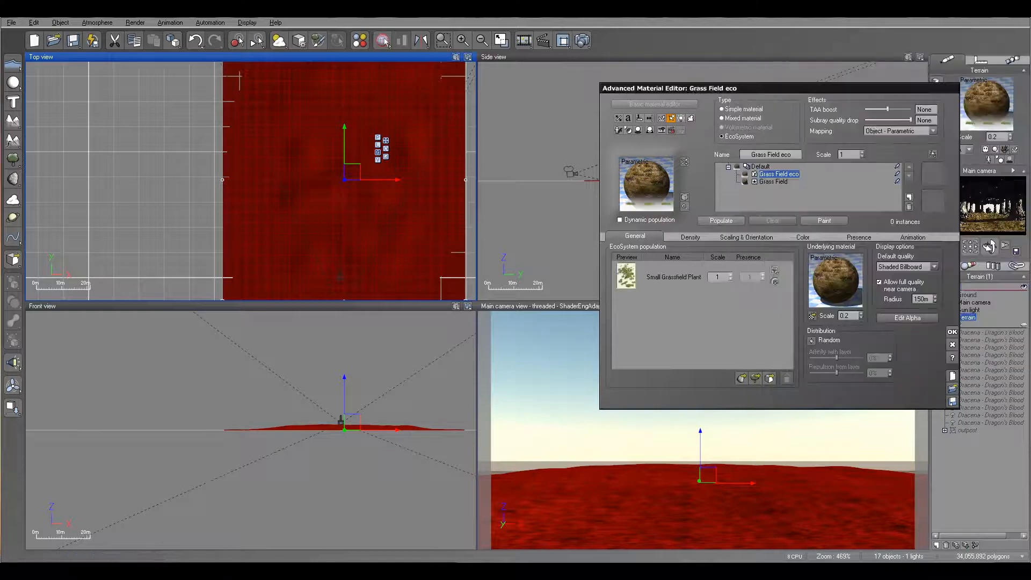
Set overall scaling to 2.956, enable shrink and lean-out at low density with 73% lean-out influence, and set direction from surface to 100%.
click(731, 239)
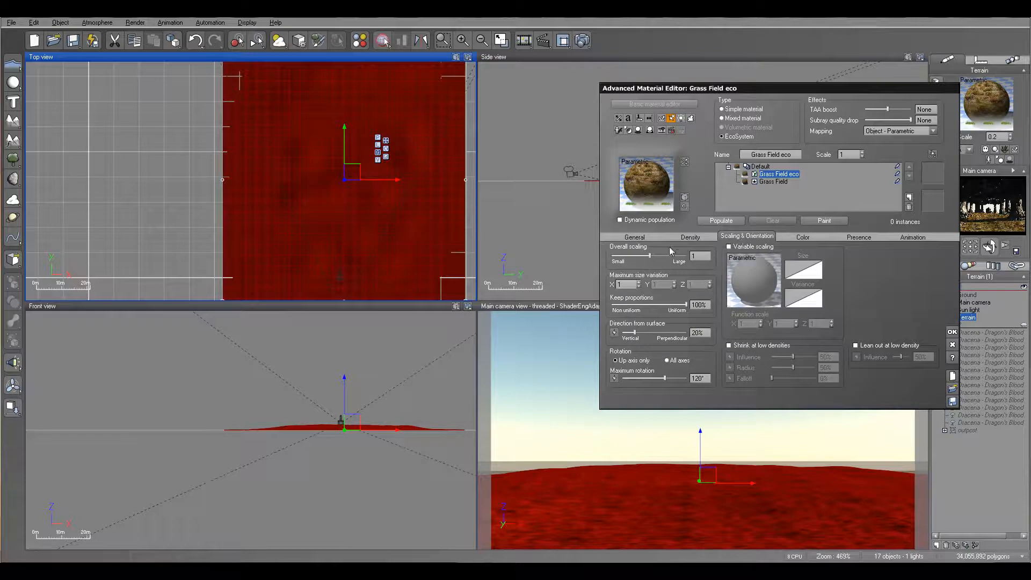
drag(661, 253, 677, 255)
click(761, 346)
click(878, 347)
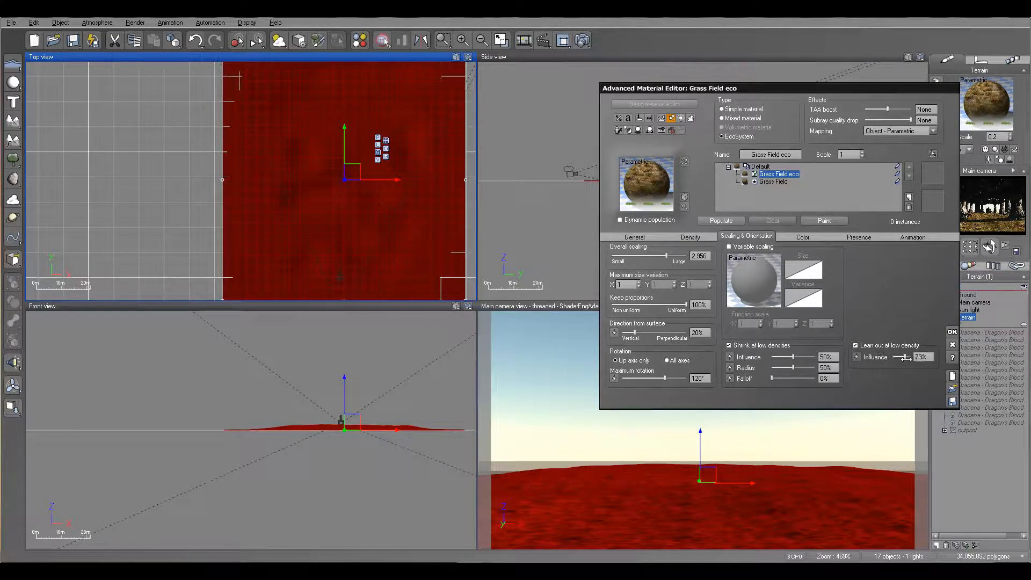
click(704, 238)
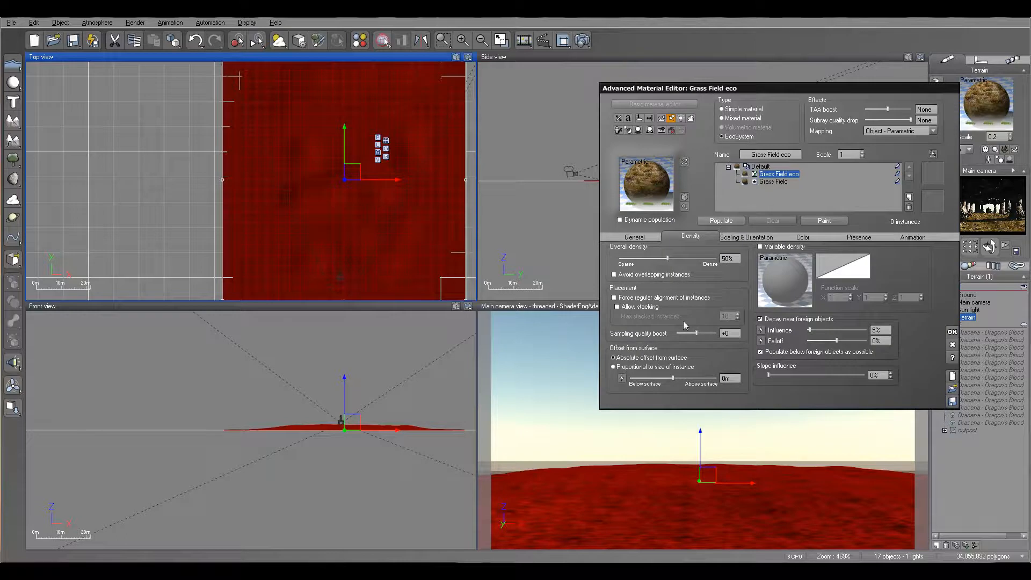
click(753, 236)
drag(635, 332, 728, 343)
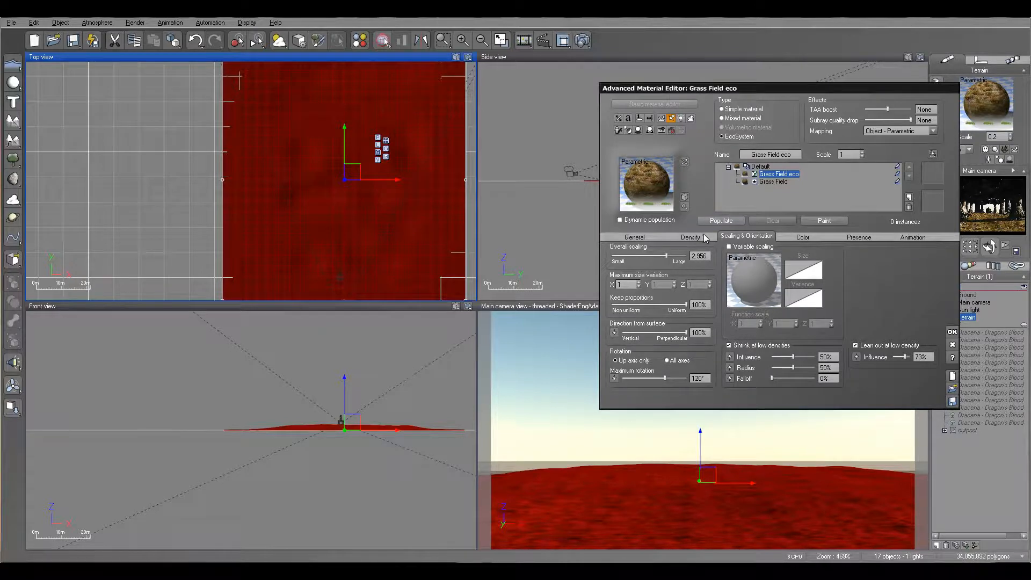
Open the EcoSystem Painter for the grass material, ready to brush the terrain area in front of the camera.
mouse_move(425, 225)
right_down()
mouse_move(385, 166)
mouse_move(404, 181)
right_up()
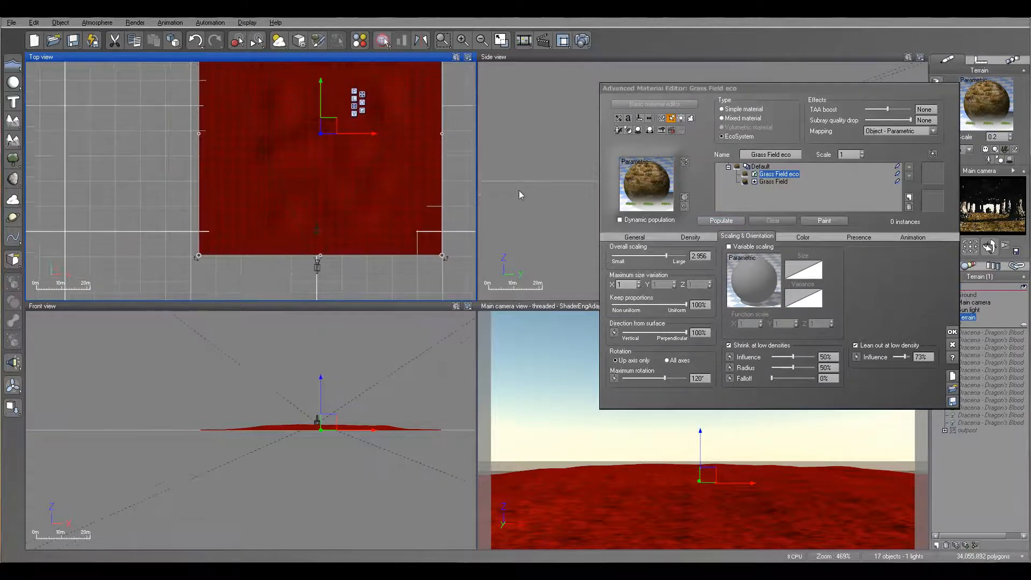
click(834, 225)
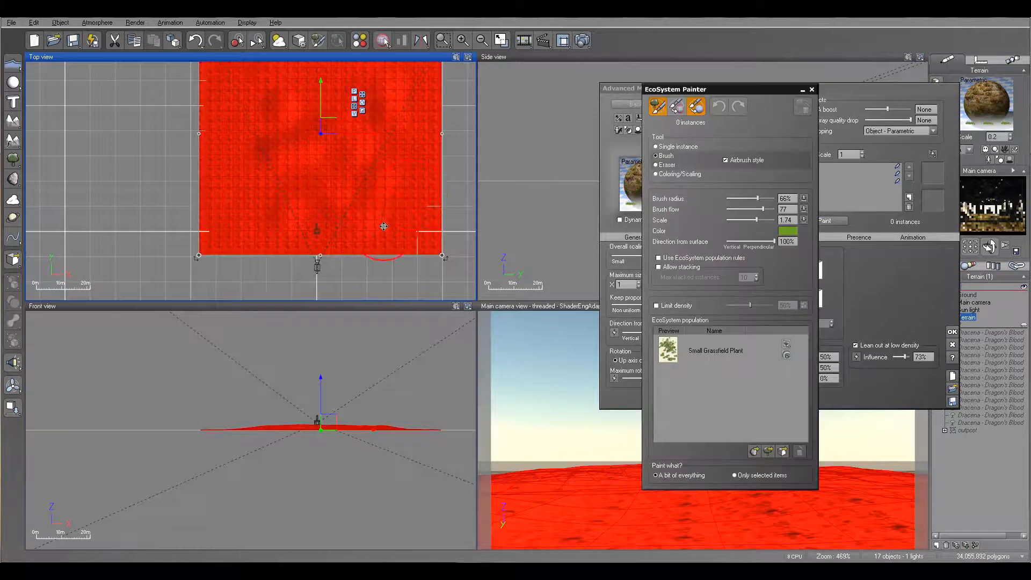
scroll(359, 227, up, 3)
scroll(359, 228, up, 2)
right_drag(362, 226, 481, 171)
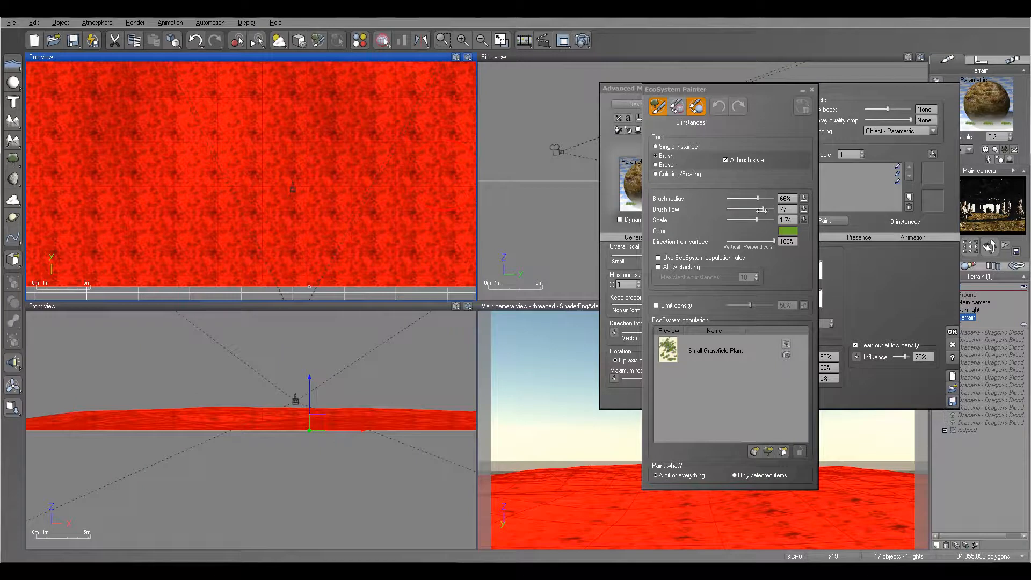
click(762, 210)
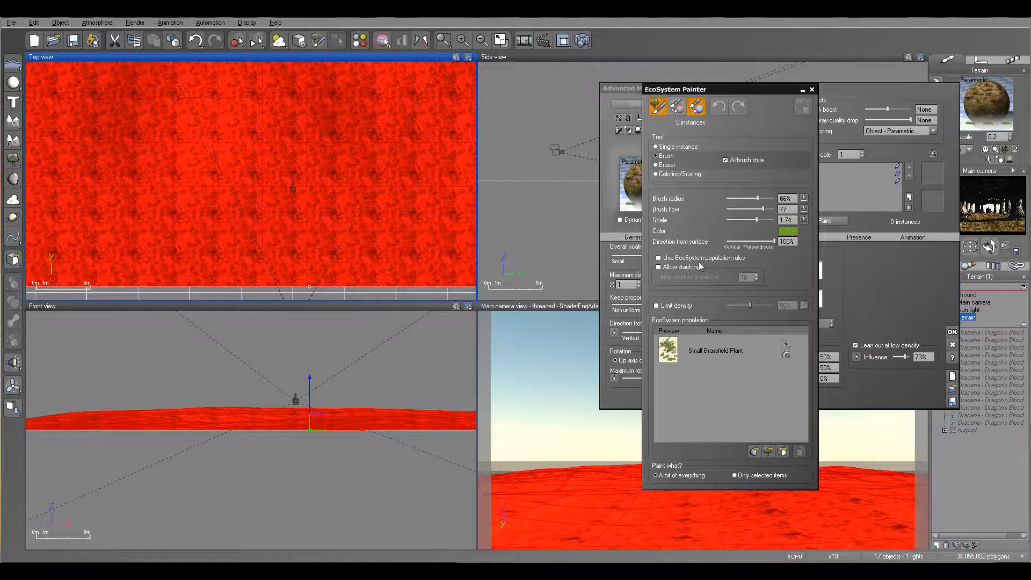
Paint dense bands of Small Grassfield Plants across the terrain within the camera's near view, using brush radius 66%, flow 77 and scale 1.74.
mouse_move(249, 115)
mouse_down()
mouse_move(244, 108)
mouse_move(360, 118)
mouse_move(387, 110)
mouse_move(362, 153)
mouse_move(368, 188)
mouse_up()
mouse_move(266, 190)
mouse_down()
mouse_move(279, 183)
mouse_move(323, 209)
mouse_move(317, 185)
mouse_move(342, 185)
mouse_move(346, 157)
mouse_up()
right_drag(299, 141, 306, 239)
mouse_move(226, 152)
mouse_down()
mouse_move(265, 138)
mouse_move(378, 156)
mouse_up()
right_drag(301, 161, 298, 235)
click(303, 252)
right_drag(423, 226, 327, 182)
right_drag(180, 88, 210, 135)
mouse_move(179, 127)
mouse_down()
mouse_move(334, 161)
mouse_move(260, 221)
mouse_move(275, 220)
mouse_move(379, 89)
mouse_move(132, 171)
mouse_move(263, 114)
mouse_up()
right_drag(246, 120, 271, 231)
mouse_move(118, 134)
mouse_down()
mouse_move(353, 132)
mouse_move(118, 119)
mouse_move(268, 102)
mouse_up()
right_drag(275, 86, 317, 242)
mouse_move(317, 243)
mouse_down()
mouse_move(225, 172)
mouse_move(422, 134)
mouse_move(376, 226)
mouse_move(340, 146)
mouse_up()
Extend the painted plants in a broad patch over the far middle part of the terrain.
scroll(341, 147, down, 4)
right_drag(340, 147, 294, 207)
mouse_move(365, 217)
mouse_down()
mouse_move(383, 159)
mouse_move(275, 115)
mouse_up()
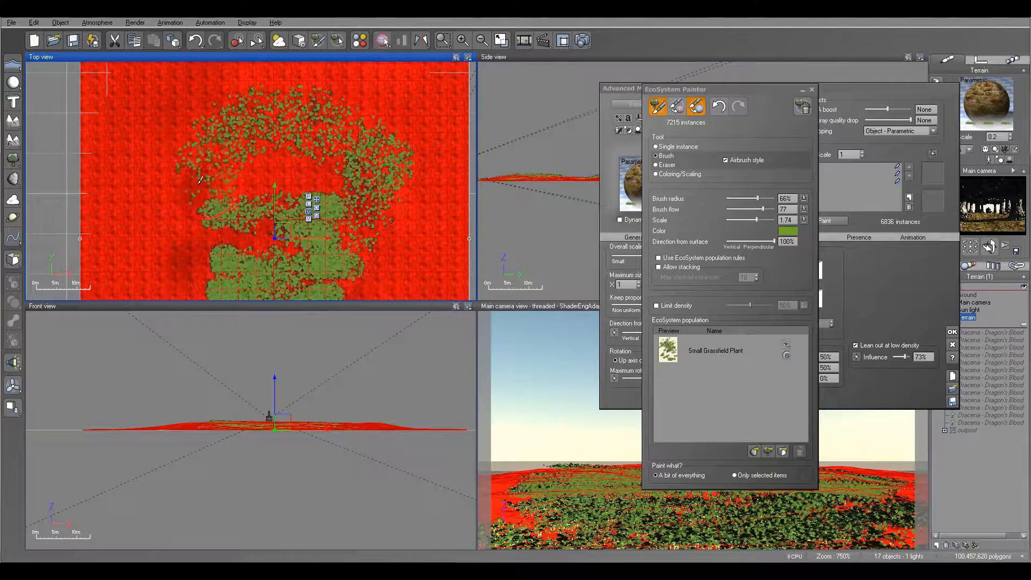
right_drag(252, 136, 248, 200)
mouse_move(214, 172)
mouse_down()
mouse_move(213, 157)
mouse_move(261, 123)
mouse_up()
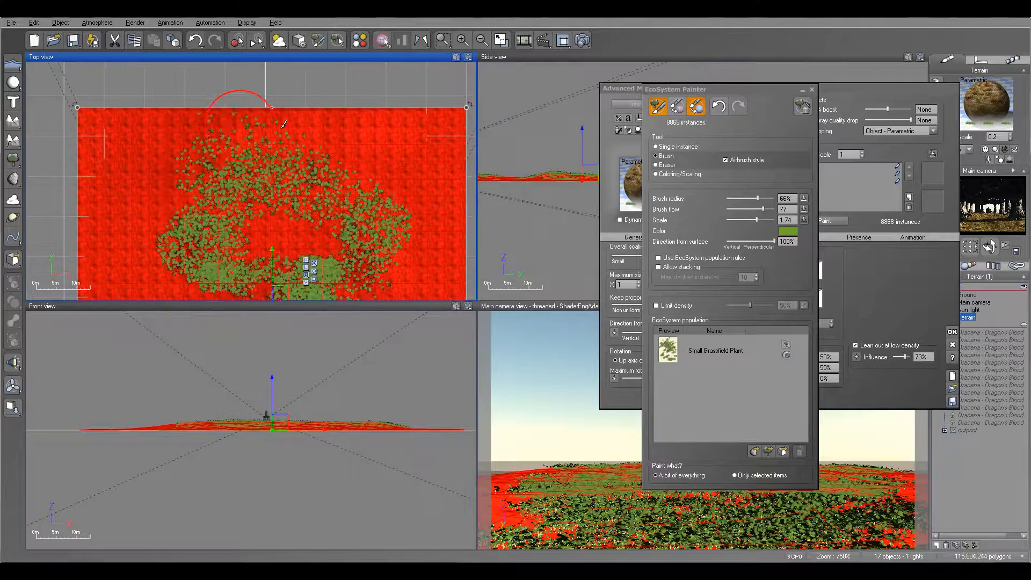
mouse_move(368, 124)
mouse_down()
mouse_move(257, 120)
mouse_move(201, 202)
mouse_up()
mouse_move(285, 236)
mouse_down()
mouse_move(357, 188)
mouse_move(384, 185)
mouse_up()
Fill the gaps in the painted plants and widen both sides of the patch toward the camera.
right_drag(363, 228, 380, 81)
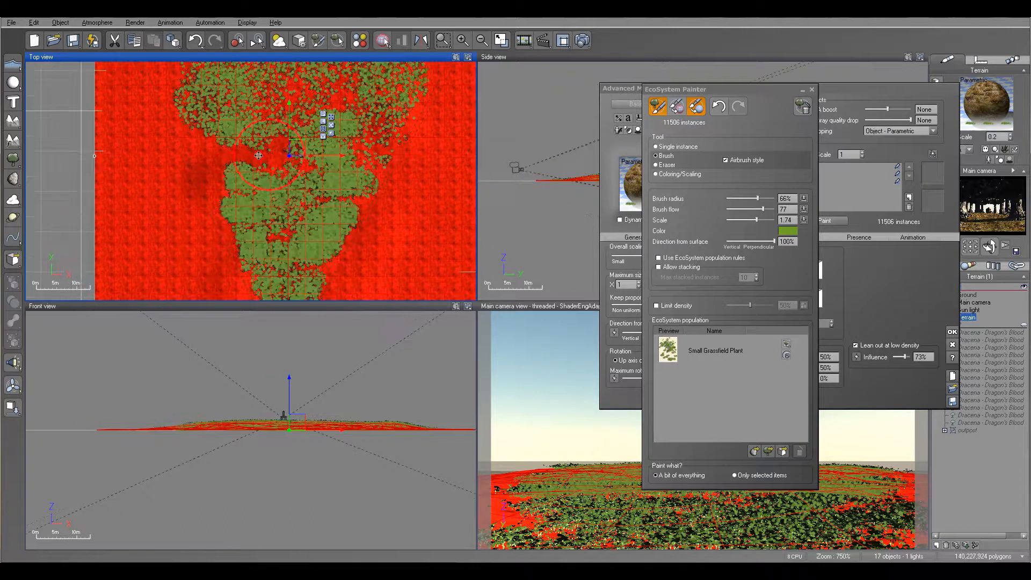
drag(220, 203, 217, 207)
right_drag(225, 254, 219, 166)
drag(232, 191, 234, 196)
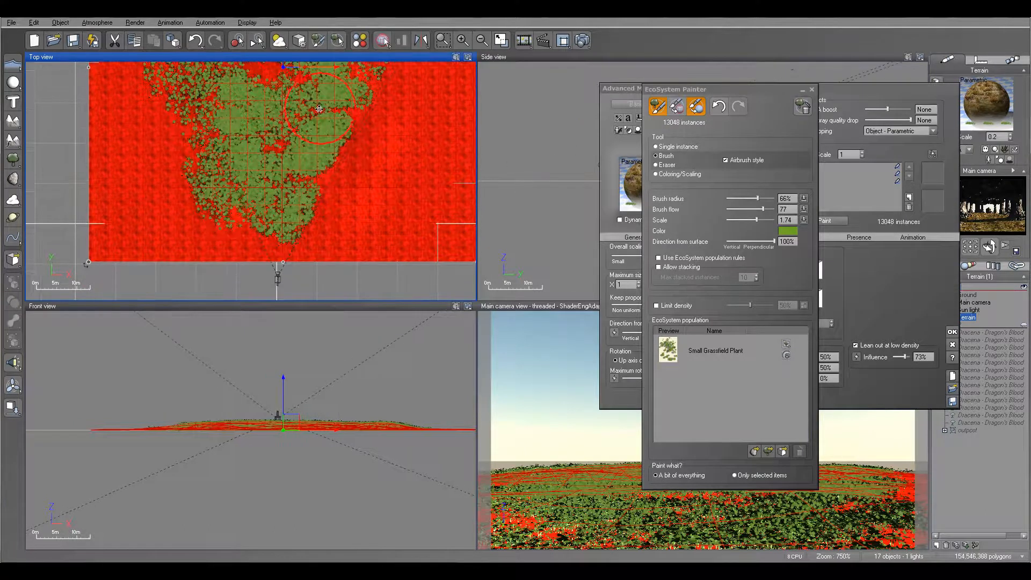
right_drag(346, 105, 285, 133)
drag(285, 112, 288, 112)
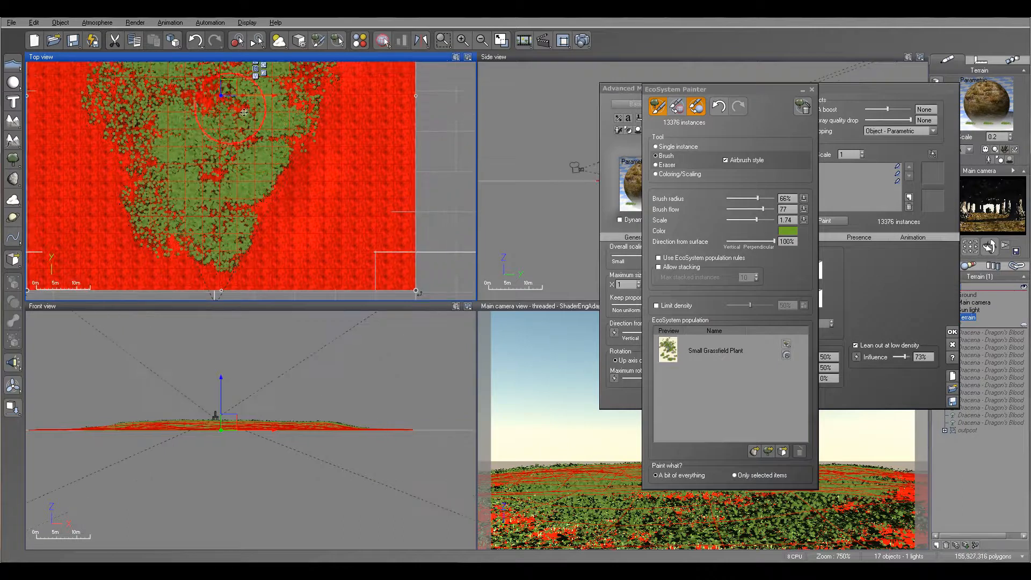
right_drag(292, 83, 276, 146)
drag(206, 95, 218, 115)
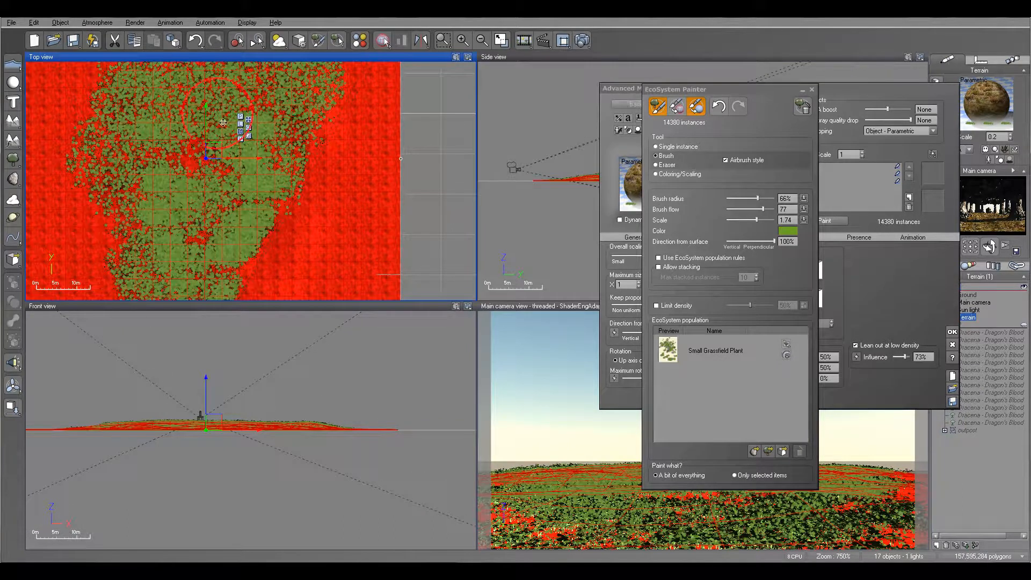
drag(310, 126, 326, 93)
right_drag(303, 162, 333, 64)
drag(273, 168, 306, 156)
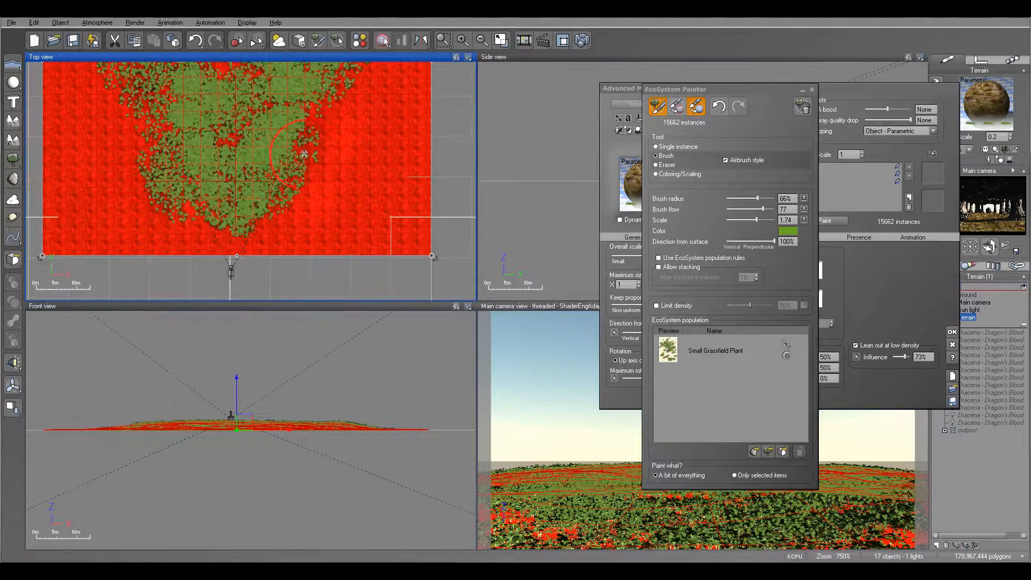
Run a test render of the main camera view to examine the plant cover, and close it.
click(580, 47)
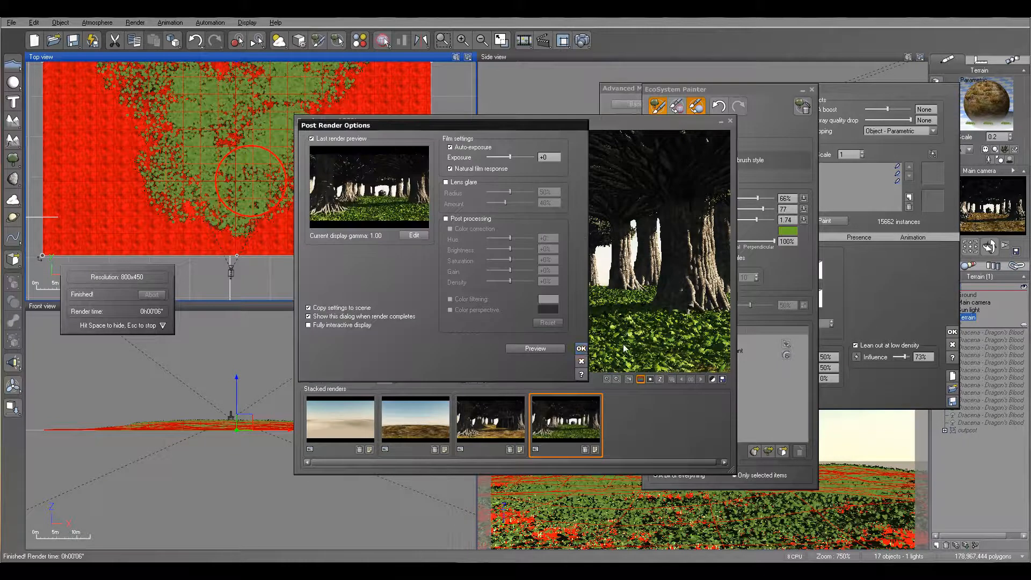
click(581, 349)
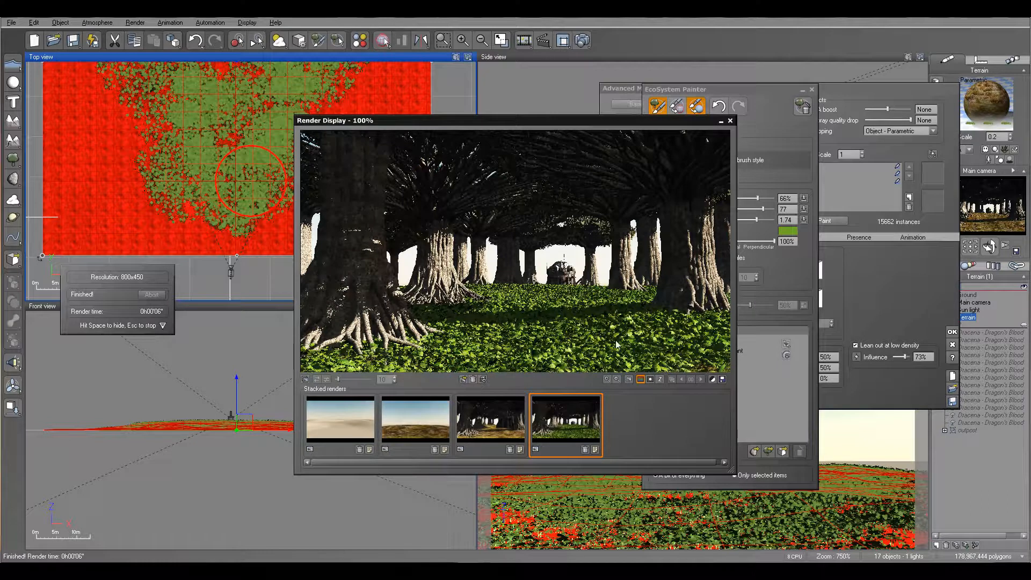
click(729, 120)
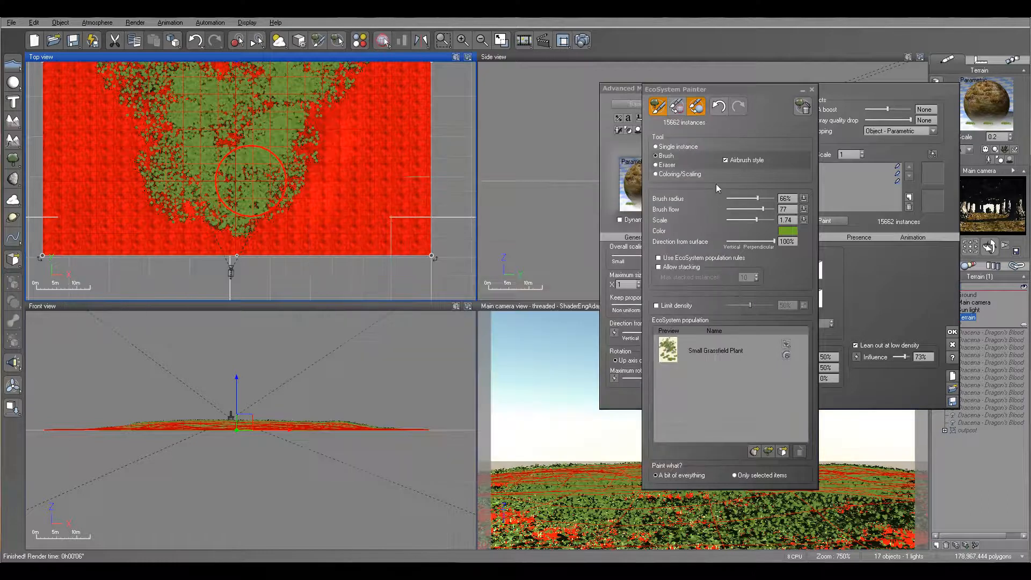
Replace all painted plants with a sparser patch in front of the camera at brush scale 0.709, and test-render the main camera view.
click(802, 107)
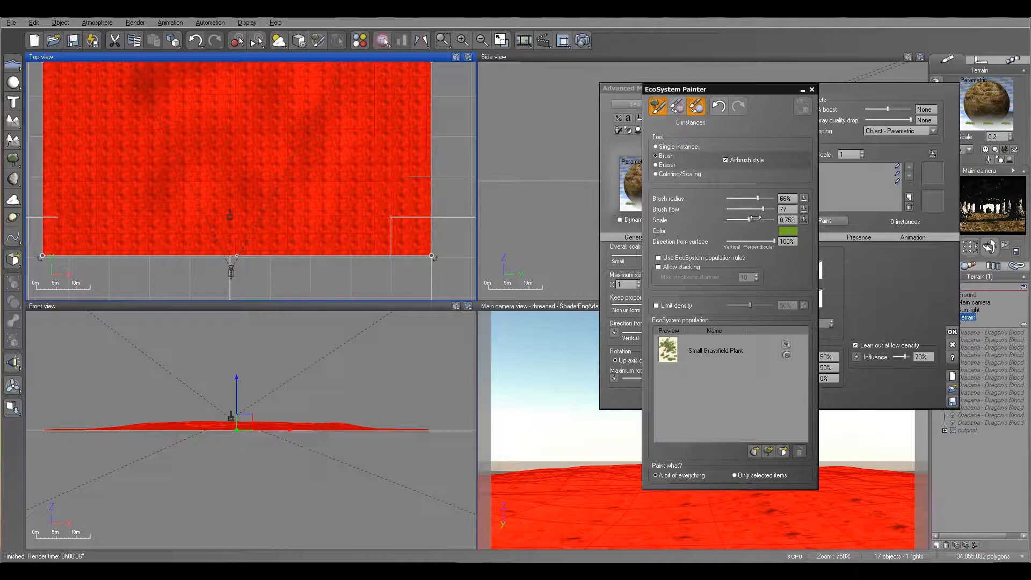
mouse_move(214, 153)
mouse_down()
mouse_move(230, 202)
mouse_move(250, 207)
mouse_move(257, 153)
mouse_move(188, 126)
mouse_move(182, 185)
mouse_move(252, 201)
mouse_move(245, 157)
mouse_move(301, 99)
mouse_move(231, 81)
mouse_move(171, 86)
mouse_up()
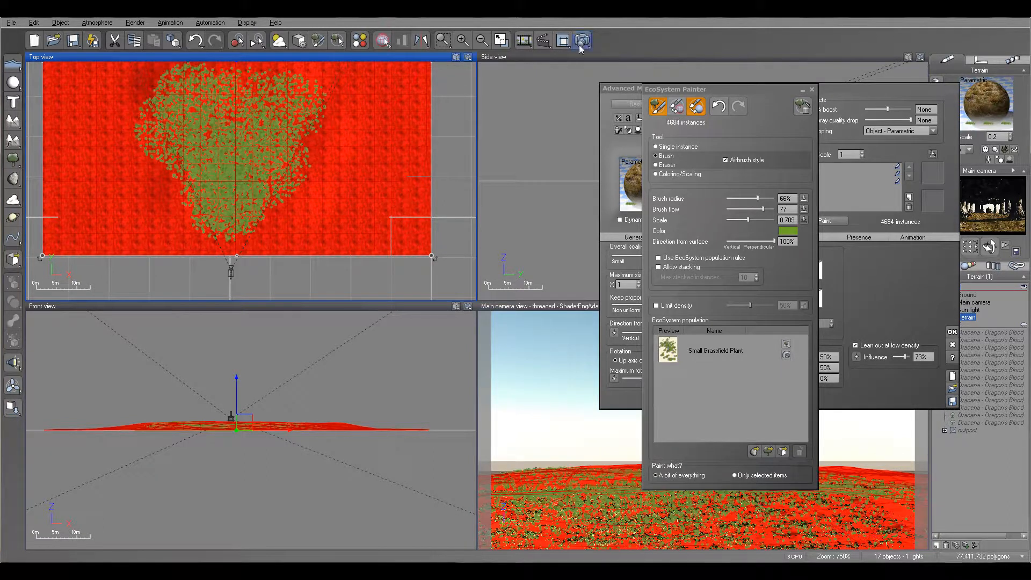
click(582, 41)
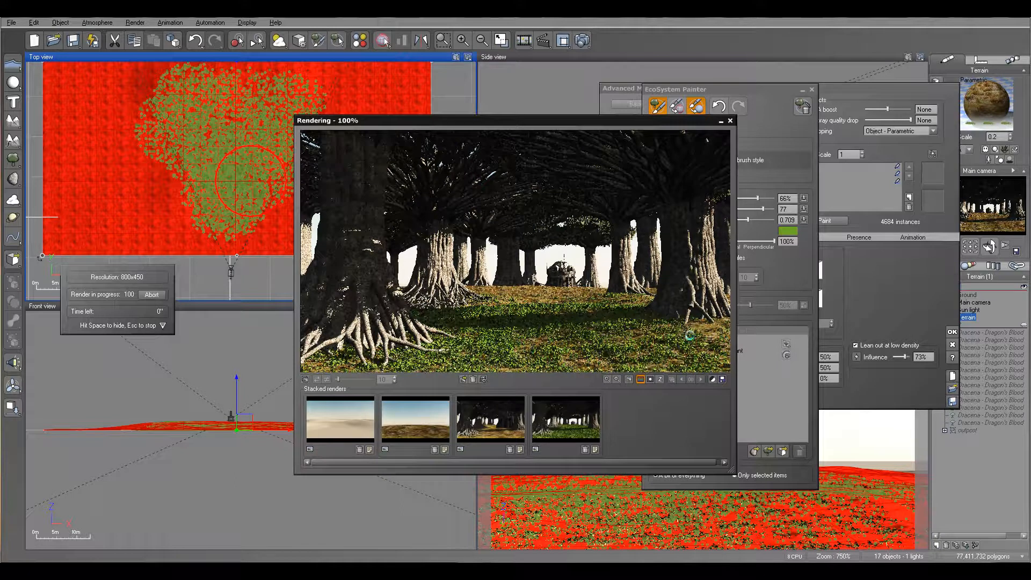
Close the test render and extend the painted plants broadly across the far middle of the terrain and down both sides of the patch.
click(581, 349)
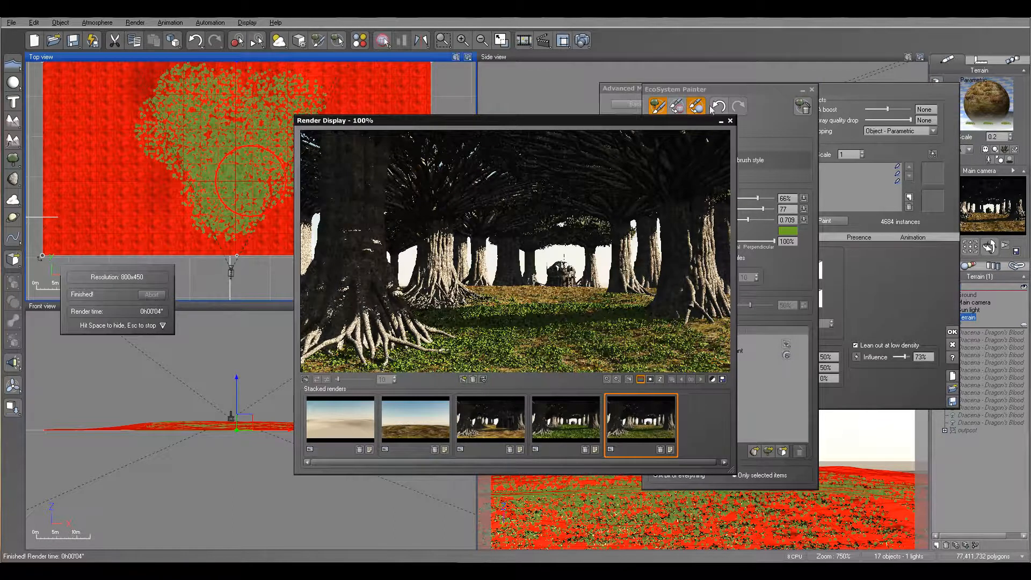
click(730, 121)
scroll(316, 232, up, 3)
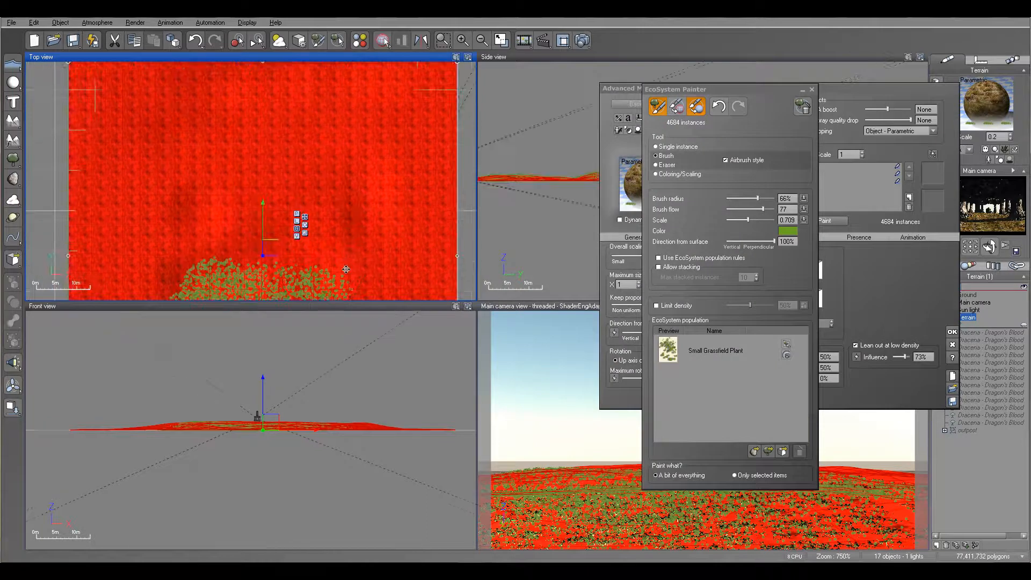
mouse_move(239, 225)
mouse_down()
mouse_move(178, 198)
mouse_move(246, 185)
mouse_move(260, 163)
mouse_move(347, 158)
mouse_up()
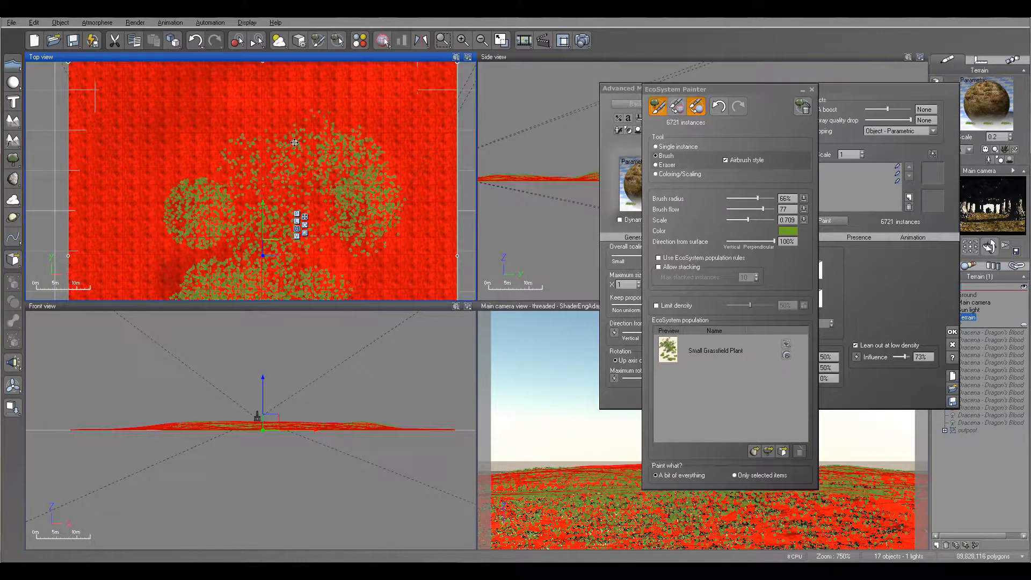
right_drag(243, 141, 241, 199)
mouse_move(187, 214)
mouse_down()
mouse_move(236, 153)
mouse_move(333, 150)
mouse_move(317, 129)
mouse_move(196, 132)
mouse_move(301, 129)
mouse_move(328, 236)
mouse_move(268, 187)
mouse_move(225, 232)
mouse_move(295, 223)
mouse_move(363, 248)
mouse_up()
right_drag(363, 248, 380, 114)
mouse_move(371, 121)
mouse_down()
mouse_move(322, 180)
mouse_move(288, 148)
mouse_move(338, 180)
mouse_move(380, 189)
mouse_up()
right_drag(369, 228, 427, 136)
mouse_move(260, 108)
mouse_down()
mouse_move(237, 124)
mouse_move(269, 89)
mouse_up()
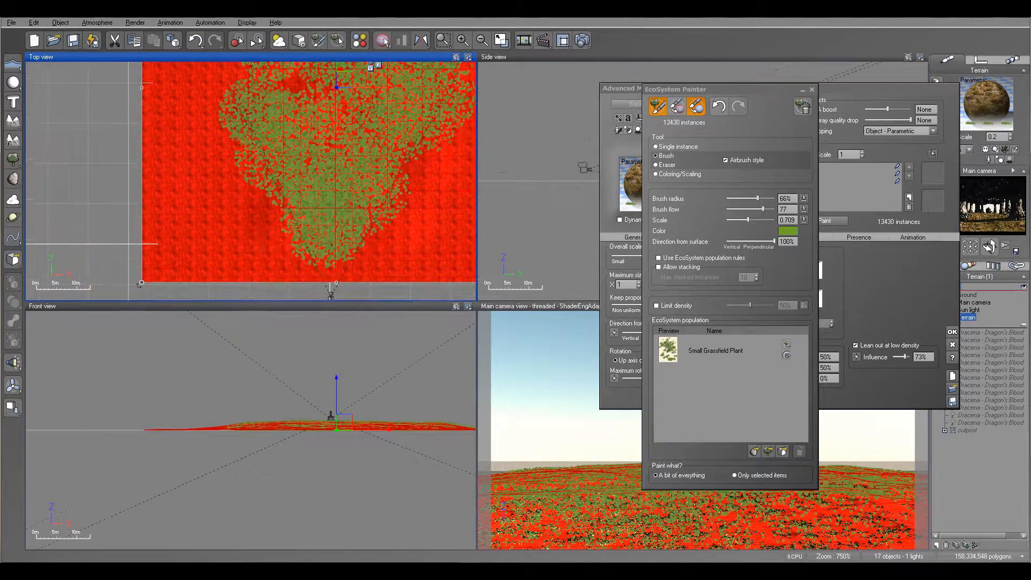
Test-render the main camera view to examine the extended plant cover, and close the render.
click(581, 42)
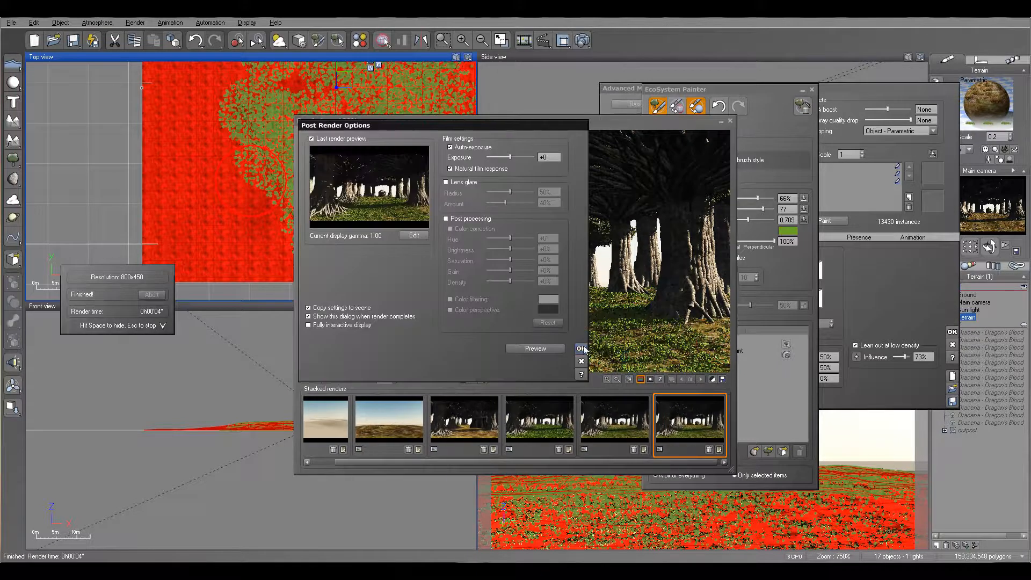
click(581, 348)
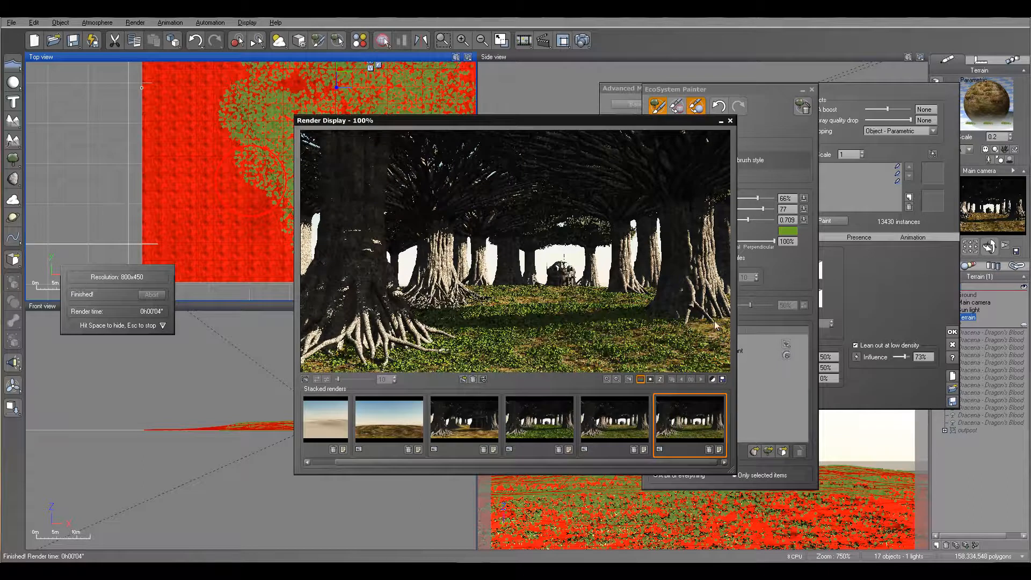
click(731, 122)
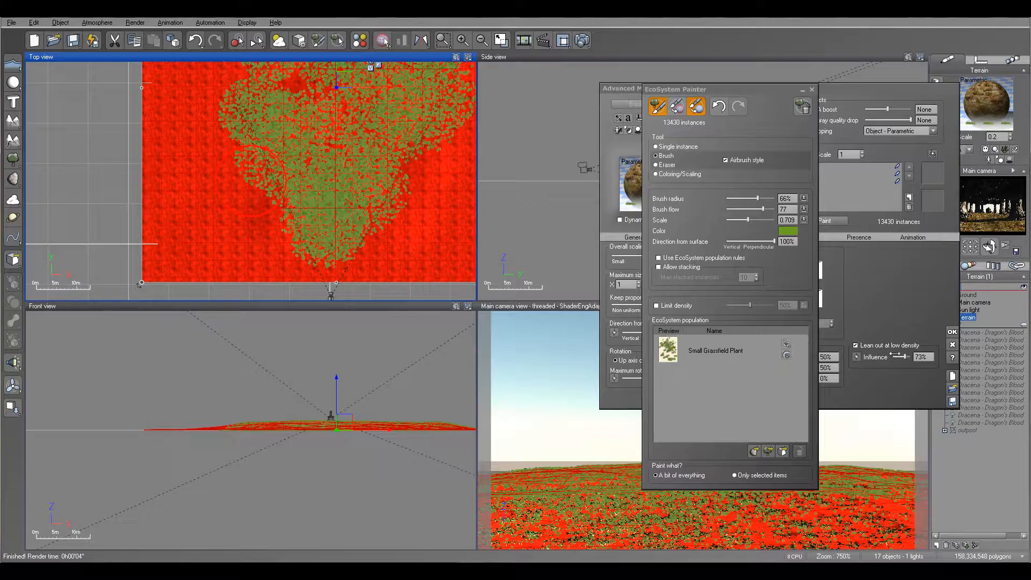
Show the hidden layer with the Dragon's Blood Trees and outpost, and bring the foreground trees close up in the top view.
click(1024, 325)
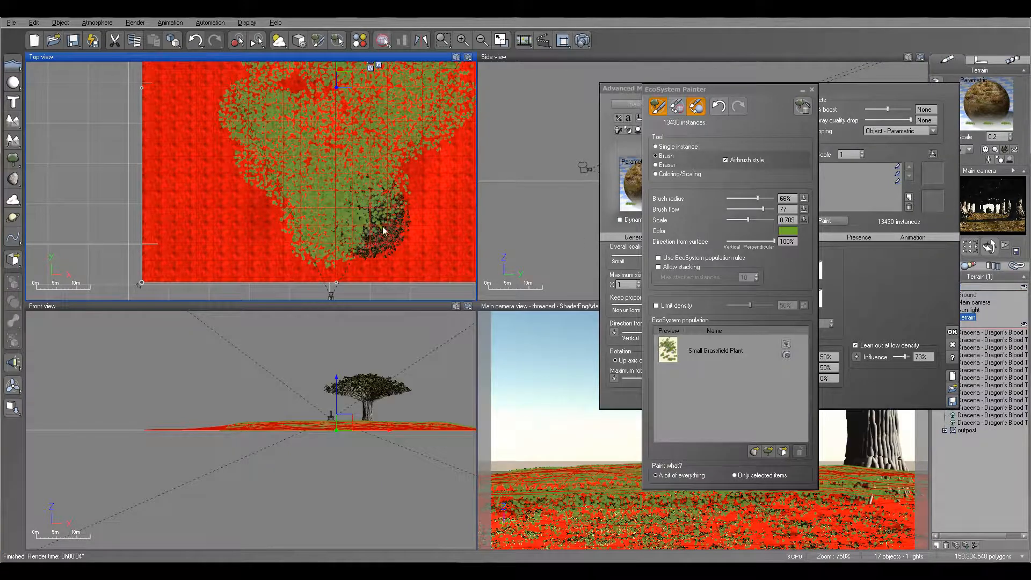
drag(425, 197, 352, 221)
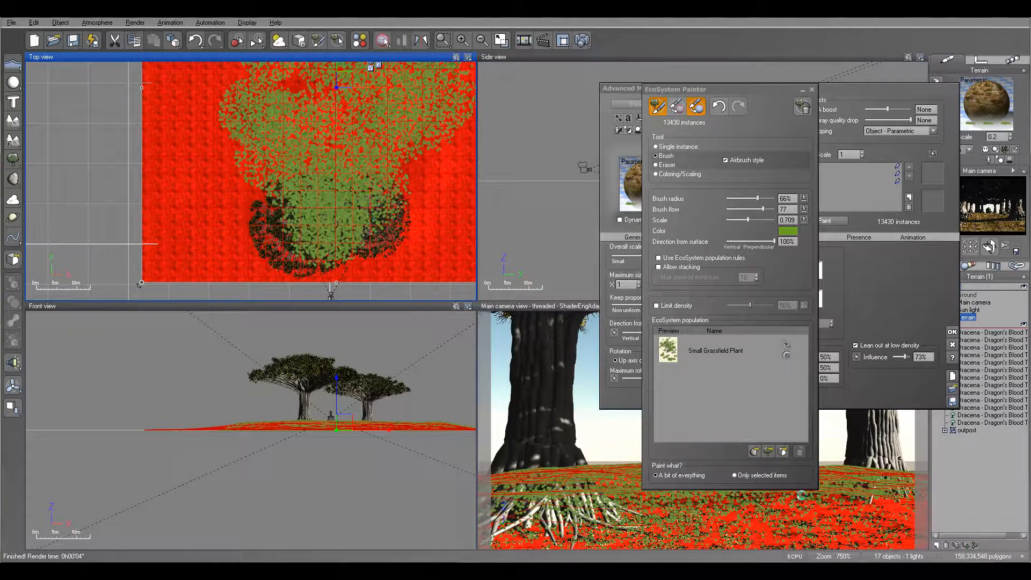
drag(904, 478, 858, 484)
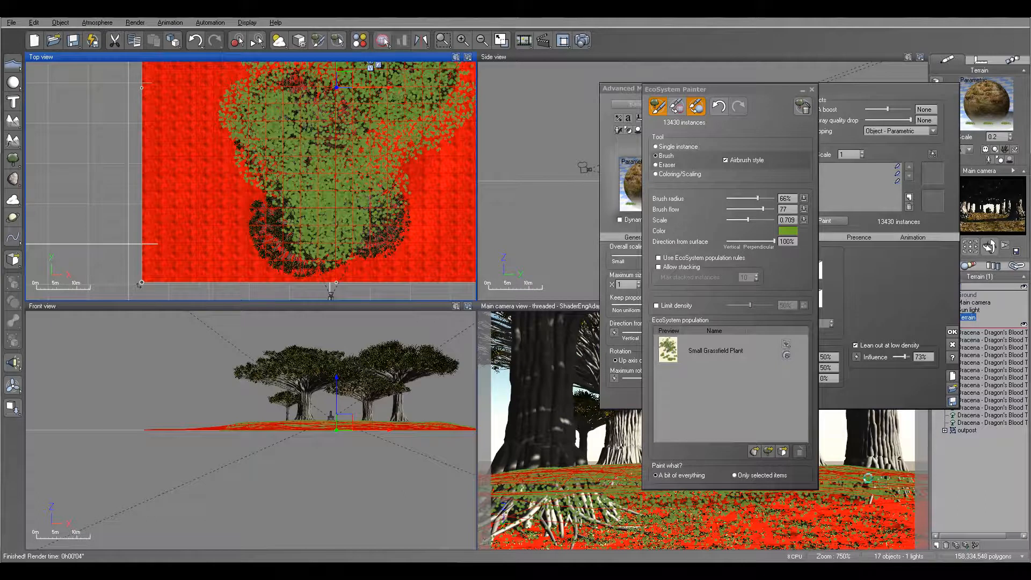
right_click(422, 199)
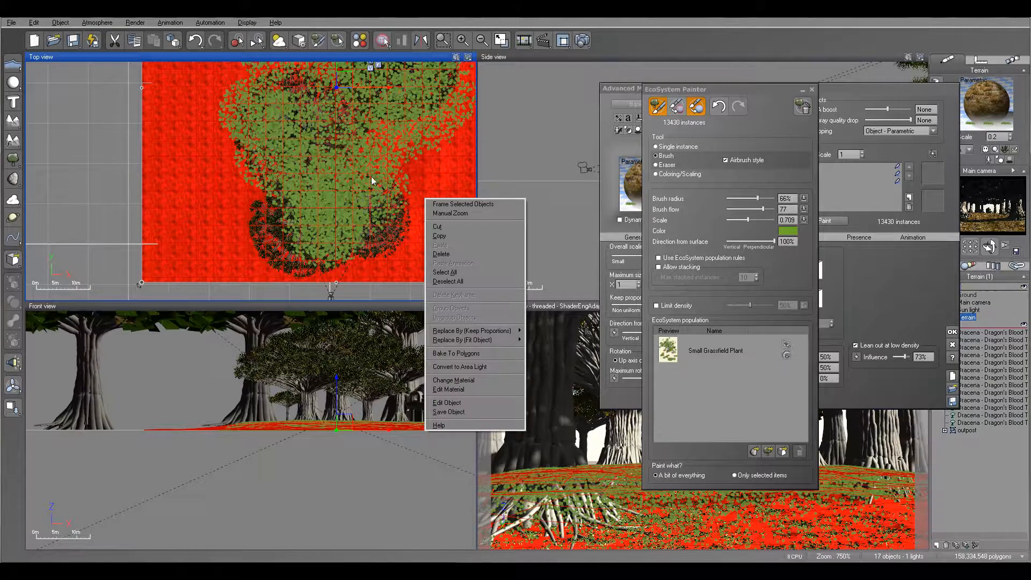
click(367, 223)
right_drag(364, 222, 365, 172)
scroll(376, 183, up, 5)
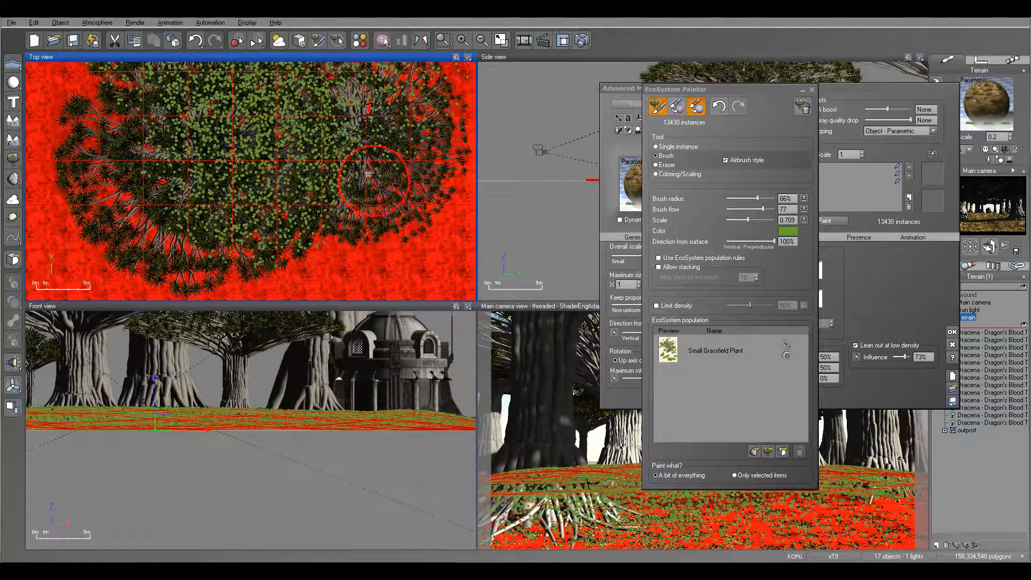
Paint extra Small Grassfield Plants around the foreground tree roots and over the ground between the trunks.
click(343, 170)
mouse_move(344, 170)
mouse_down()
mouse_move(335, 161)
mouse_move(355, 169)
mouse_move(163, 201)
mouse_move(224, 176)
mouse_move(258, 177)
mouse_up()
right_drag(258, 178, 241, 320)
drag(207, 94, 180, 124)
mouse_move(235, 121)
right_down()
mouse_move(181, 217)
mouse_move(104, 308)
right_up()
mouse_move(316, 114)
mouse_down()
mouse_move(294, 83)
mouse_move(297, 95)
mouse_up()
right_drag(282, 156, 275, 208)
mouse_move(278, 167)
mouse_down()
mouse_move(248, 180)
mouse_move(238, 217)
mouse_move(293, 229)
mouse_move(282, 224)
mouse_up()
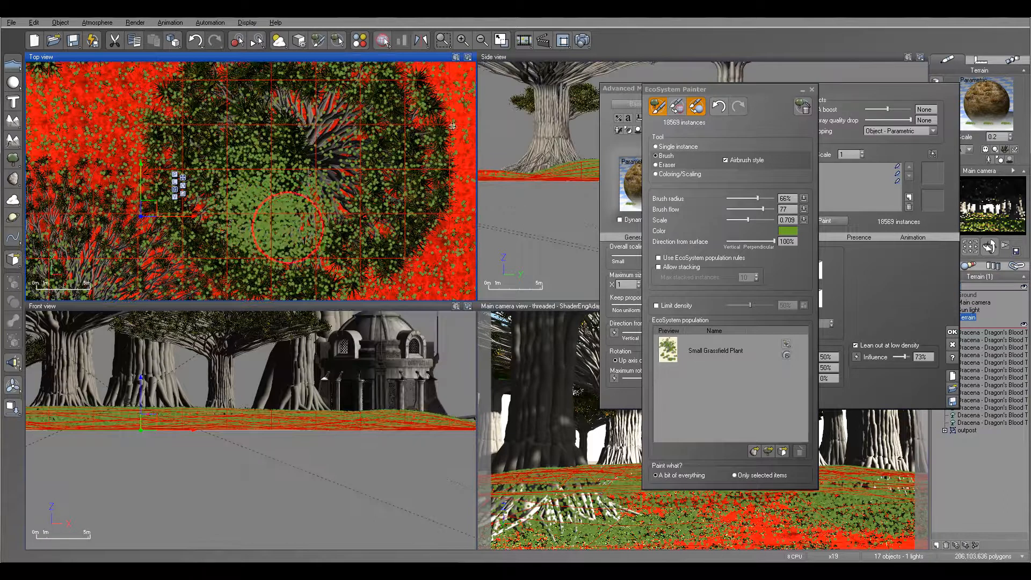
Test-render the main camera view, then close the EcoSystem Painter and accept the Grass Field eco material edits.
click(586, 40)
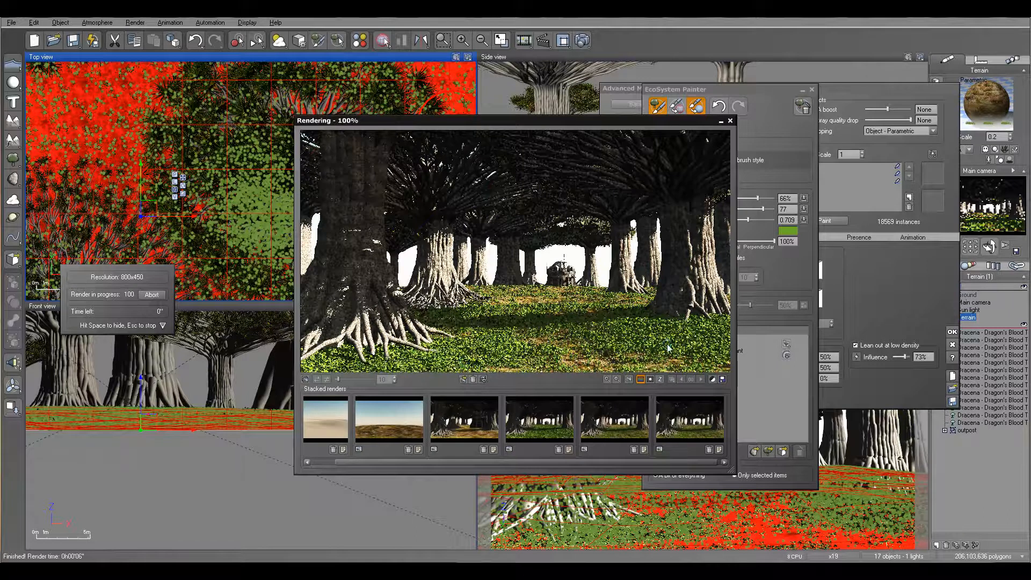
click(581, 349)
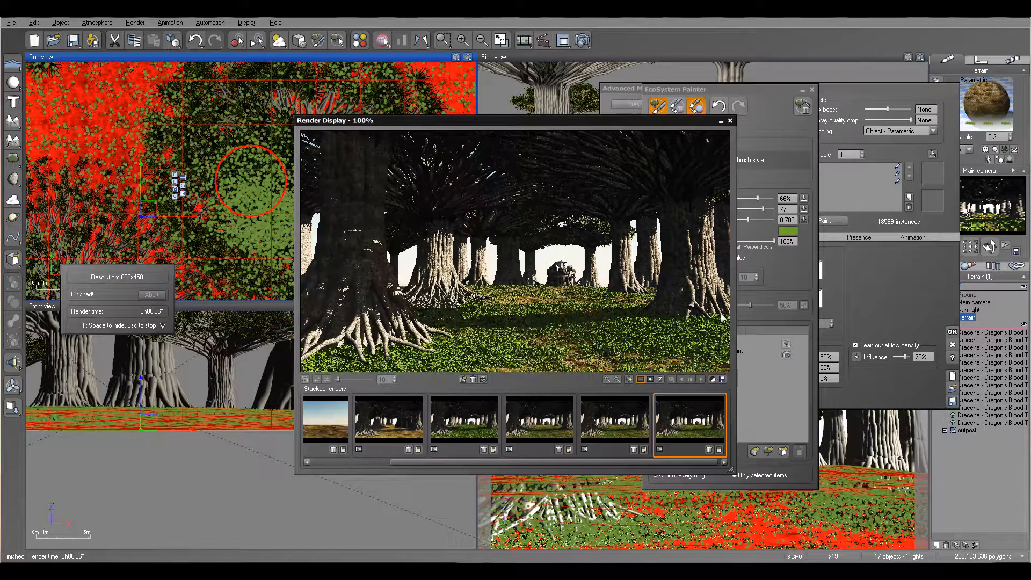
click(730, 121)
click(810, 90)
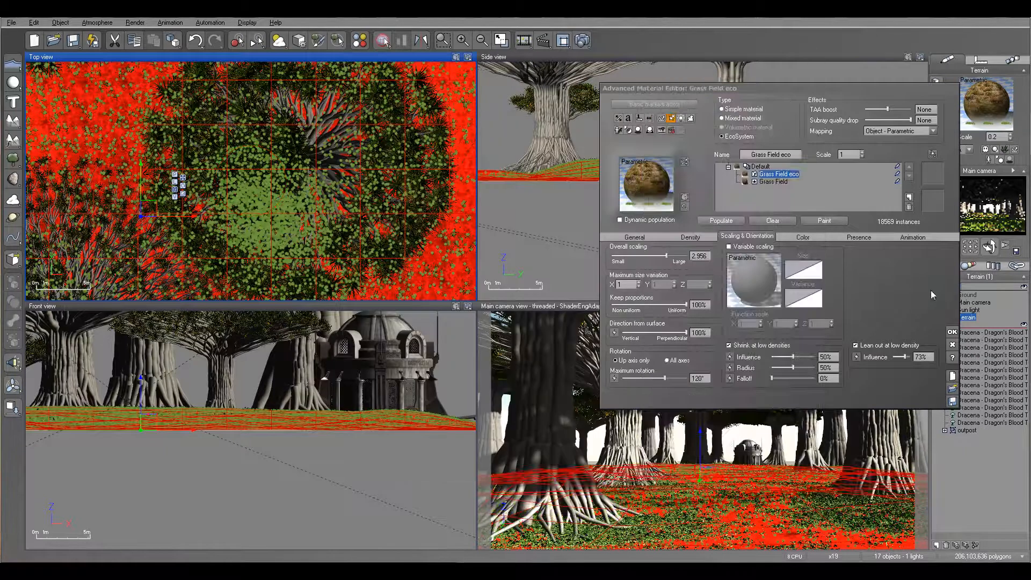
click(952, 331)
Select the Dragon's Blood Tree in the right foreground, adjust its height slightly in the side view, and check it with a test render.
double_click(984, 421)
double_click(992, 333)
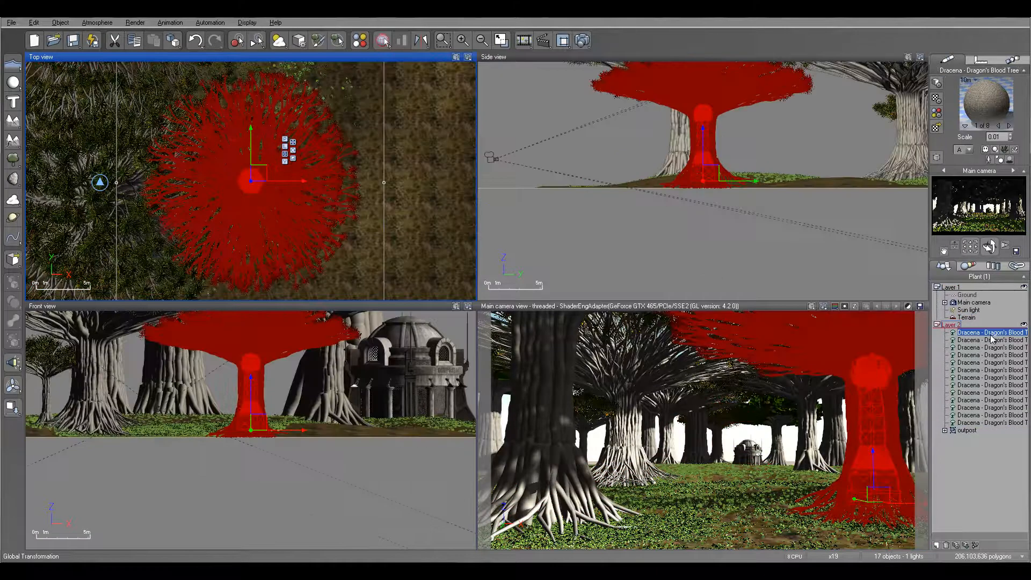
click(707, 136)
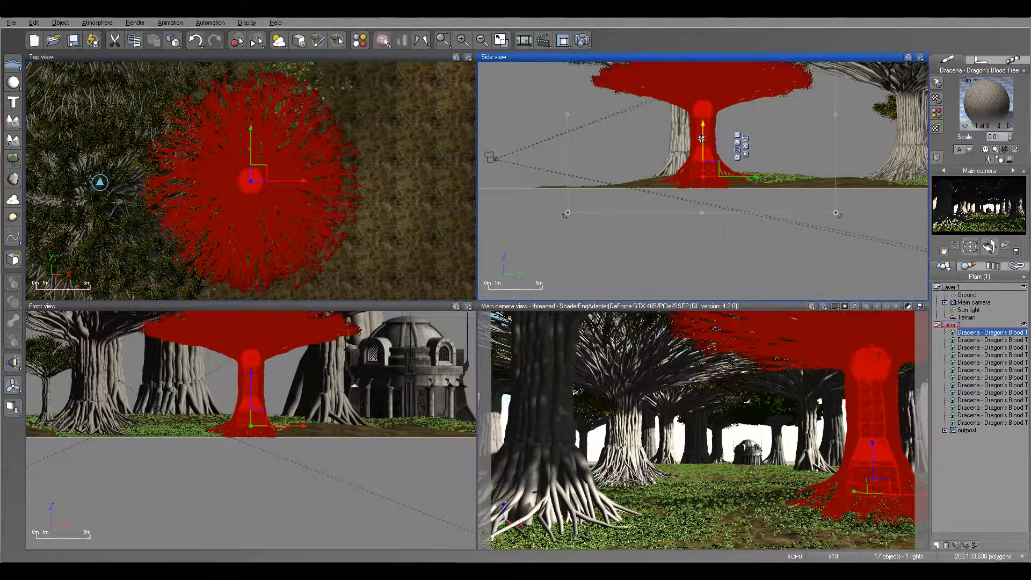
drag(702, 138, 701, 142)
click(583, 41)
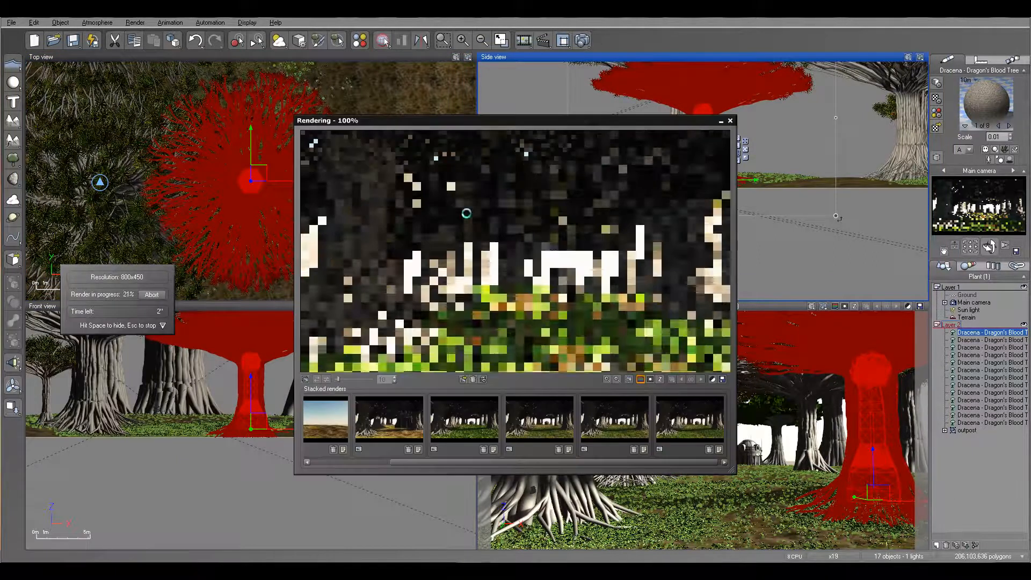
click(730, 120)
Raise the selected tree slightly in the side view and test-render the main camera view to check its roots.
drag(701, 137, 702, 134)
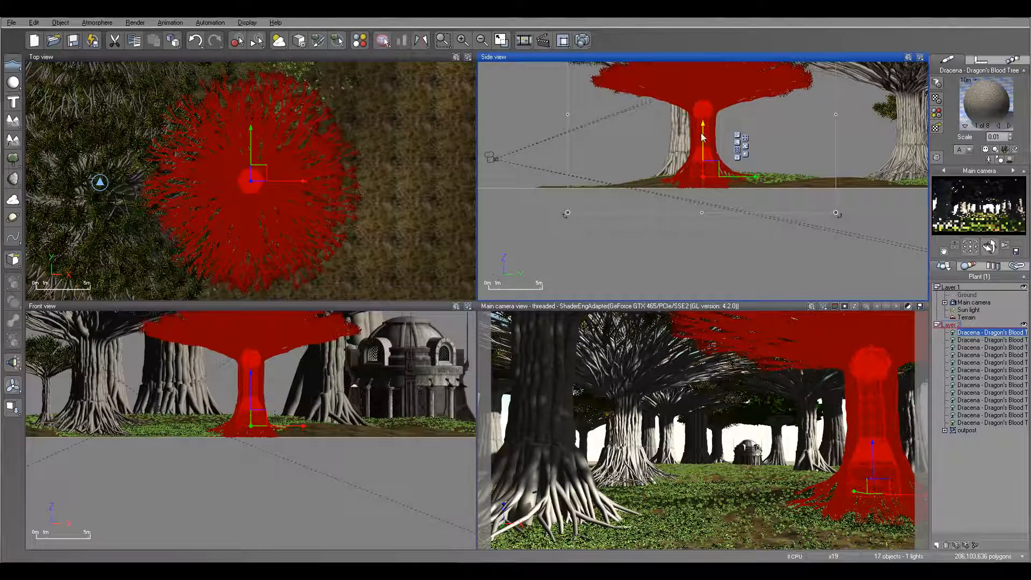
click(582, 41)
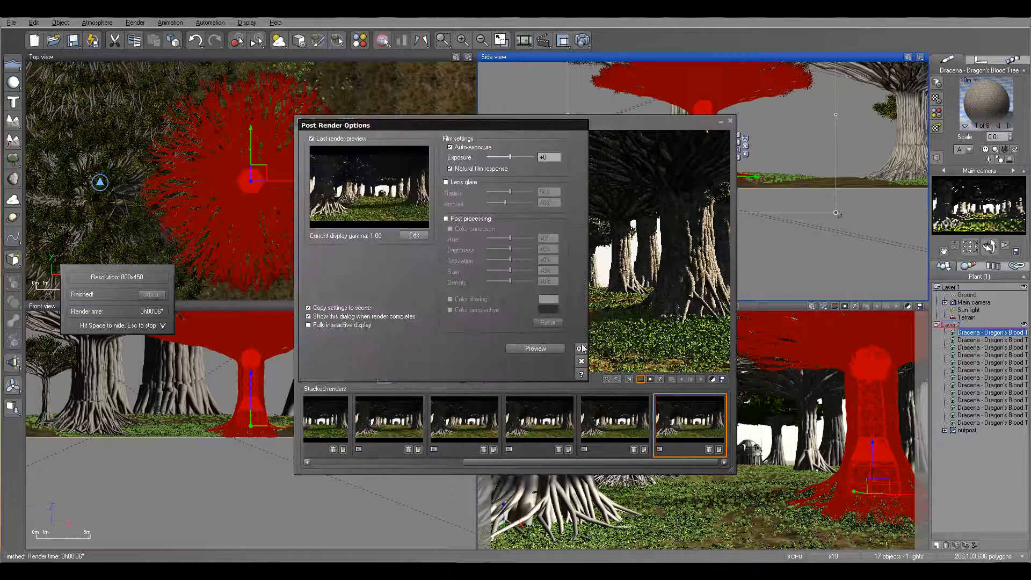
click(582, 349)
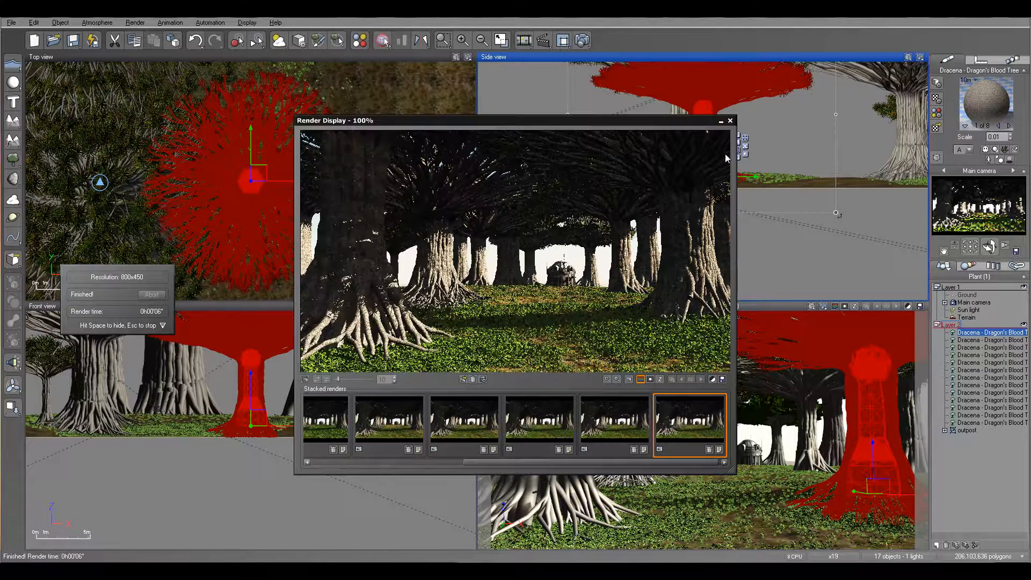
click(730, 122)
right_drag(346, 191, 421, 220)
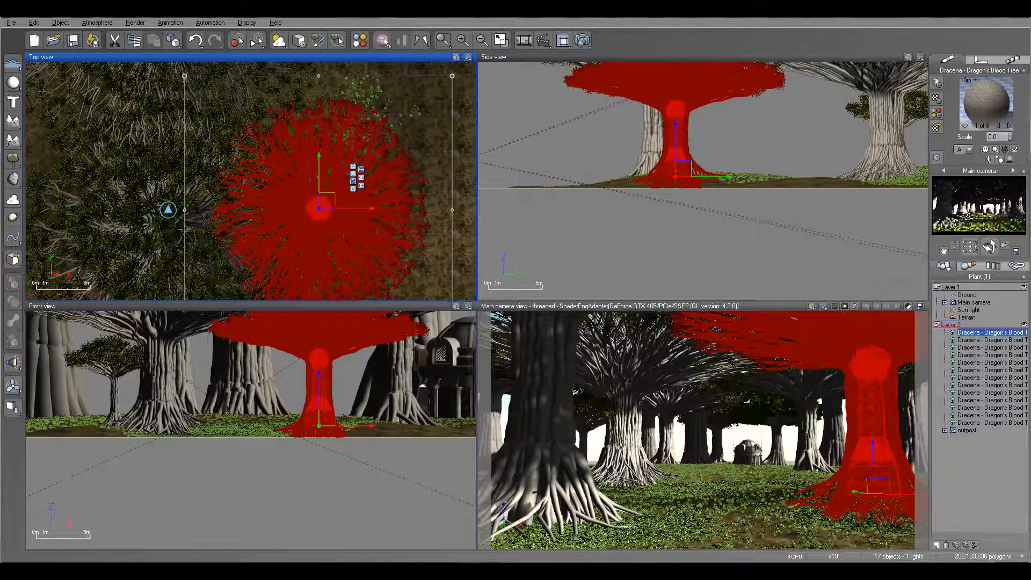